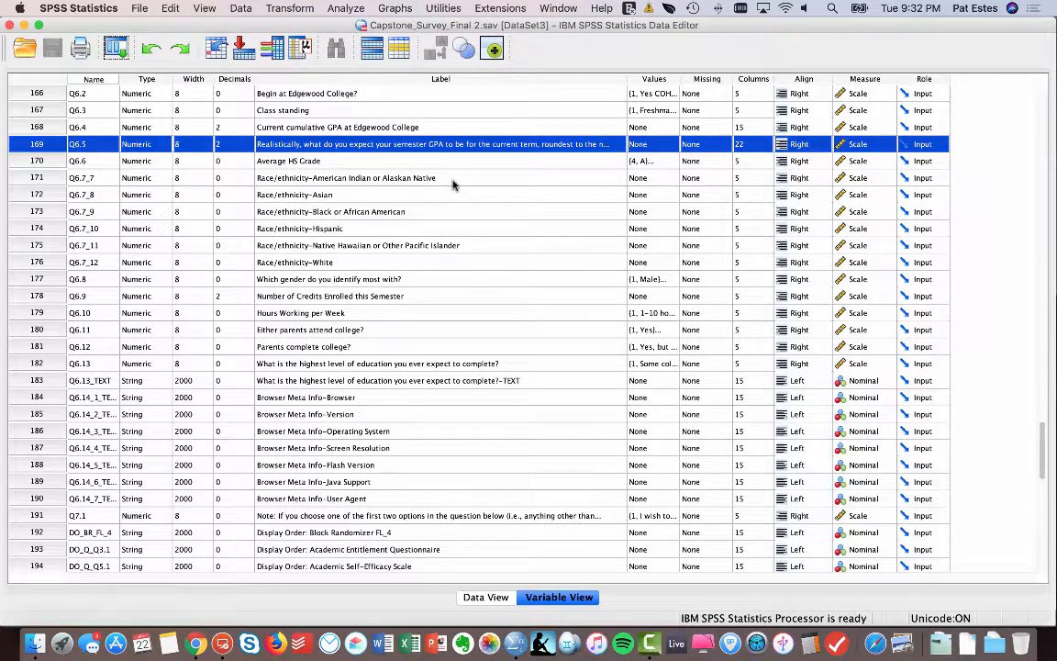
- Resize the variable list's columns so that the attributes from Name through Role fit side by side
{"action": "scroll", "coordinate": [453, 184], "scroll_direction": "up", "scroll_amount": 1}
{"action": "scroll", "coordinate": [452, 183], "scroll_direction": "up", "scroll_amount": 1}
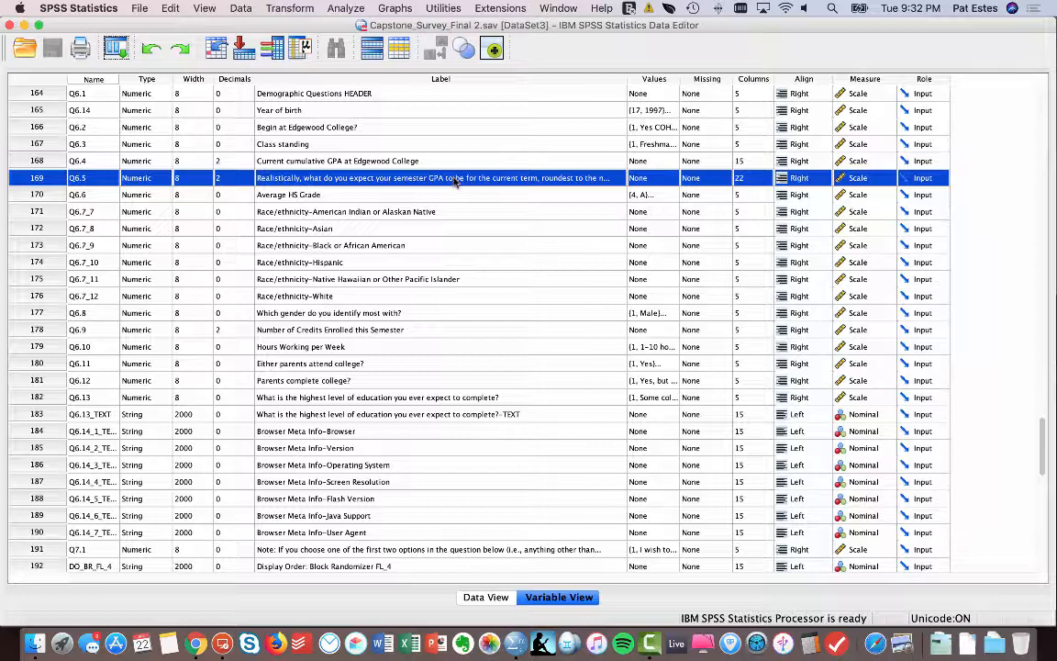
{"action": "scroll", "coordinate": [453, 181], "scroll_direction": "up", "scroll_amount": 2}
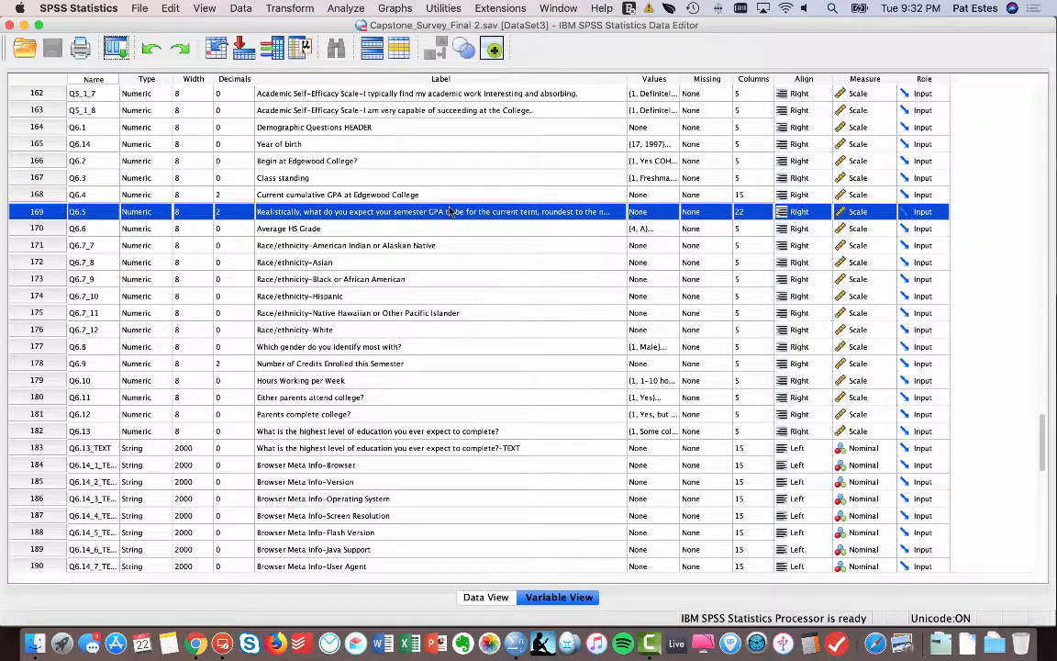
{"action": "scroll", "coordinate": [450, 211], "scroll_direction": "up", "scroll_amount": 2}
{"action": "scroll", "coordinate": [442, 211], "scroll_direction": "up", "scroll_amount": 2}
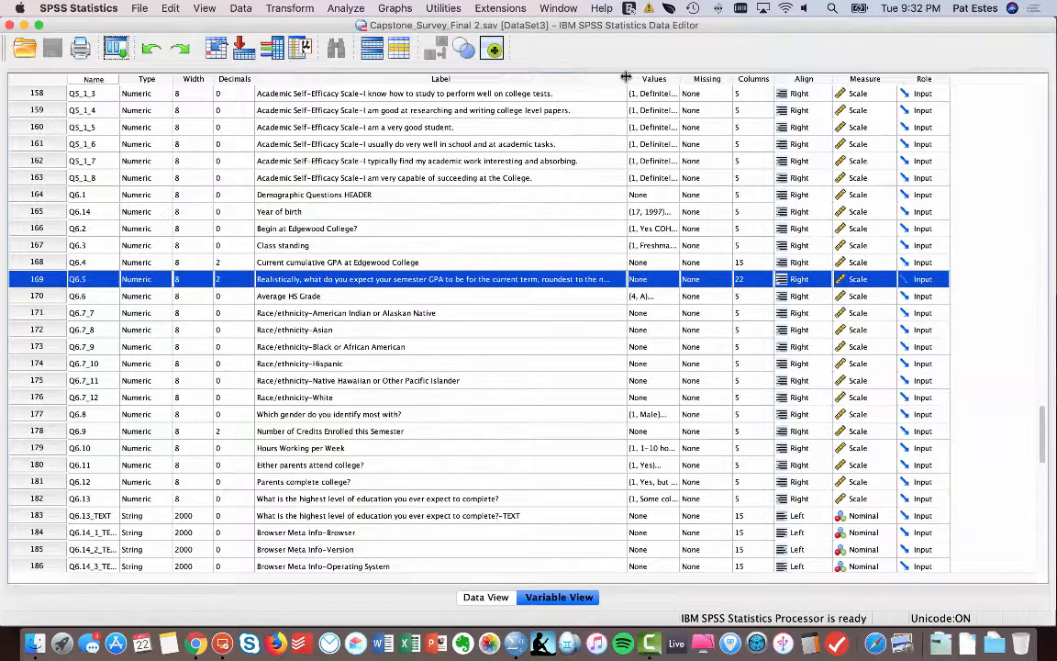
{"action": "left_click_drag", "start_coordinate": [627, 79], "coordinate": [760, 101]}
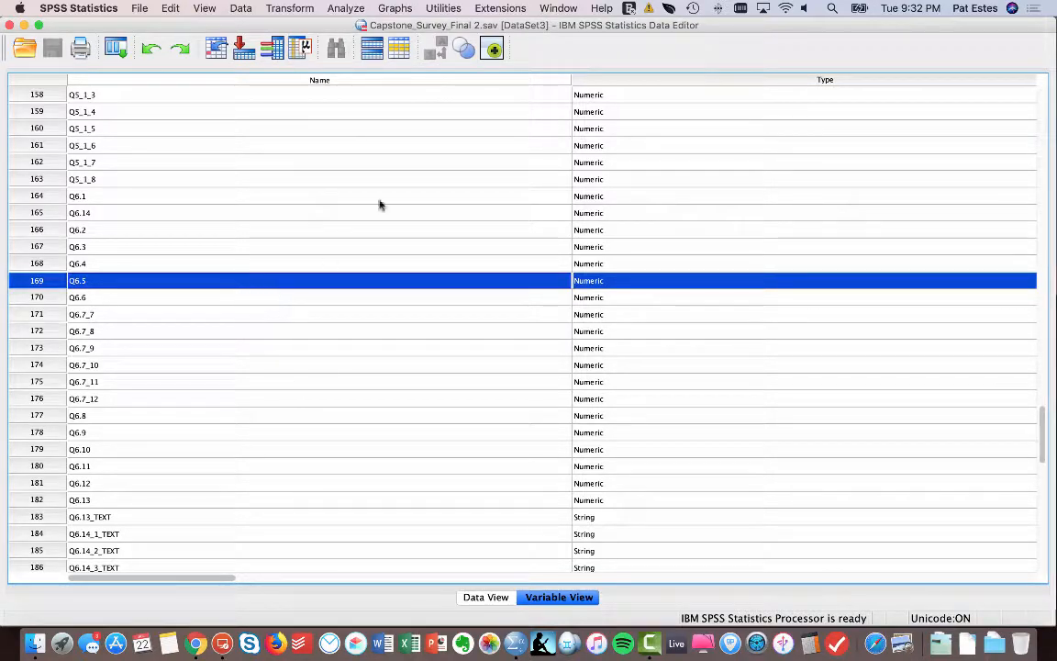
{"action": "left_click_drag", "start_coordinate": [570, 80], "coordinate": [158, 82]}
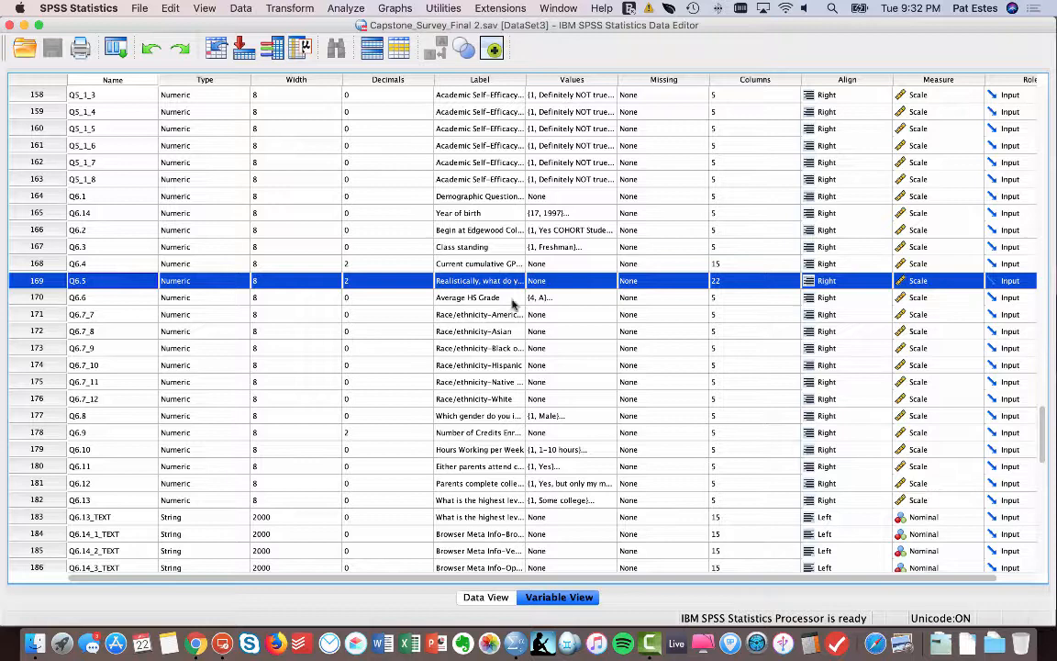
- Go to variable Q6.5 in the data and sort the cases by it in descending order
{"action": "double_click", "coordinate": [59, 282]}
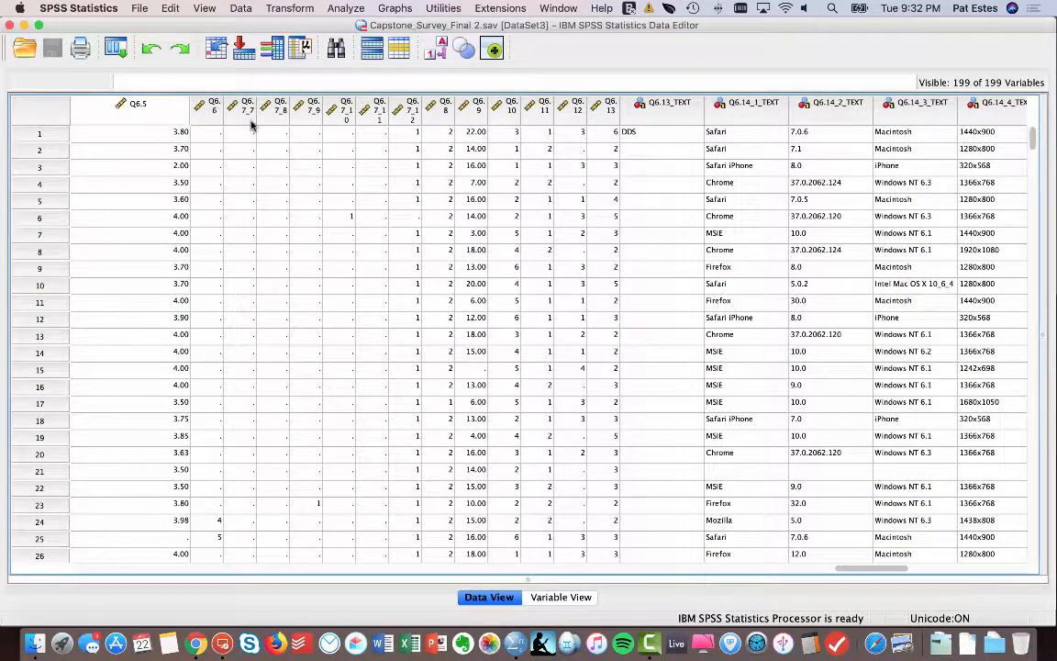
{"action": "left_click", "coordinate": [158, 102]}
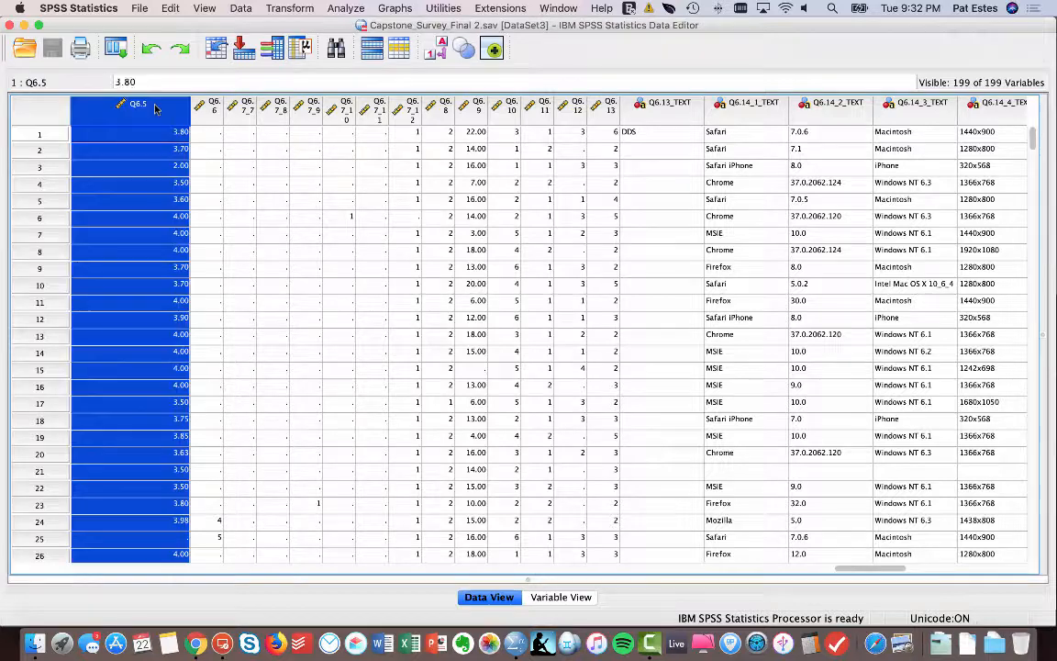
{"action": "right_click", "coordinate": [138, 105]}
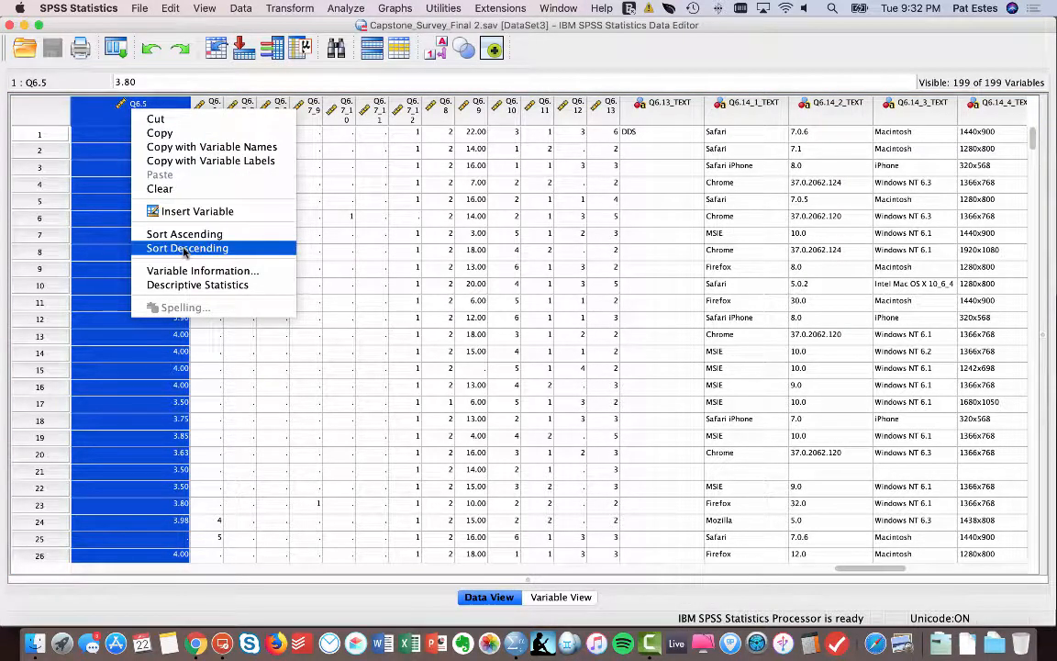
{"action": "left_click", "coordinate": [187, 248]}
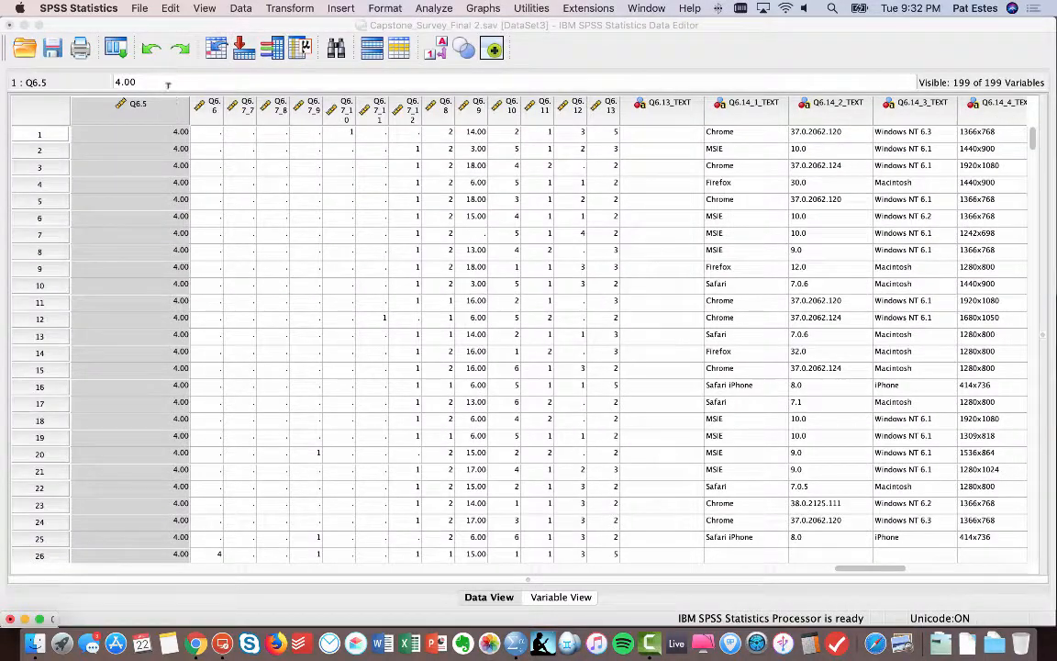
- Enter 1 in the Q6.6 cell of the first case and copy that value
{"action": "left_click", "coordinate": [206, 133]}
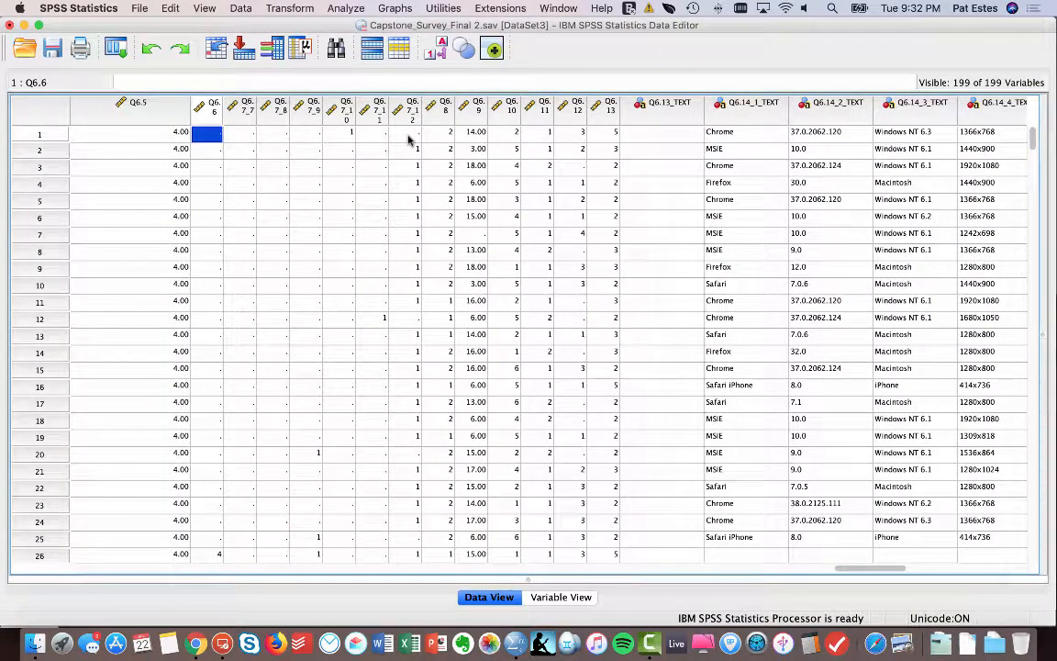
{"action": "type", "text": "1"}
{"action": "key", "text": "Return"}
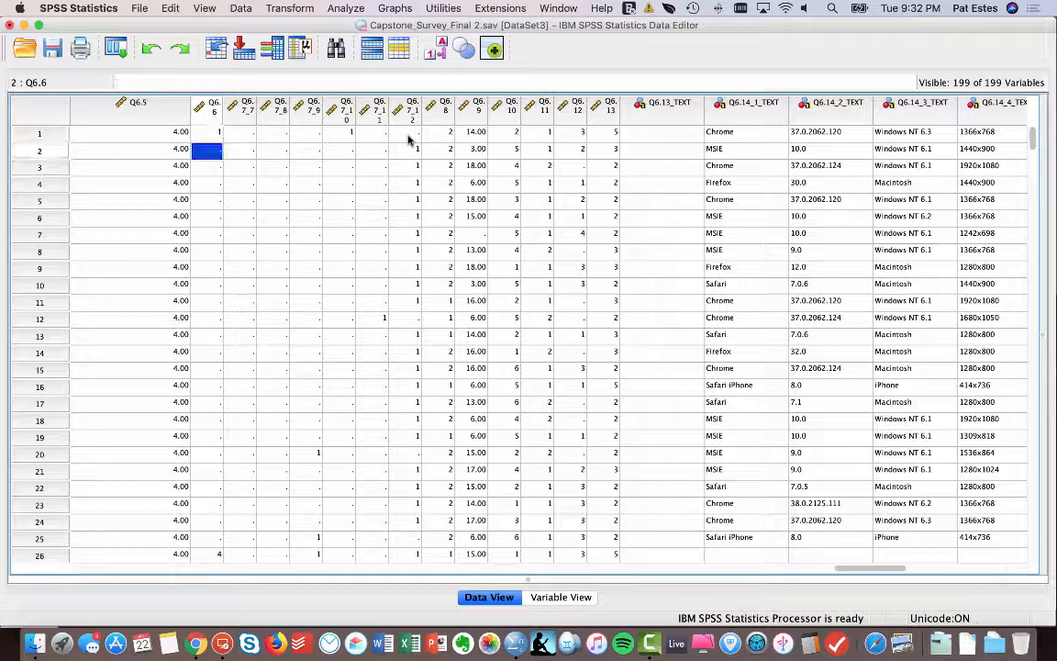
{"action": "left_click", "coordinate": [206, 134]}
{"action": "right_click", "coordinate": [207, 135]}
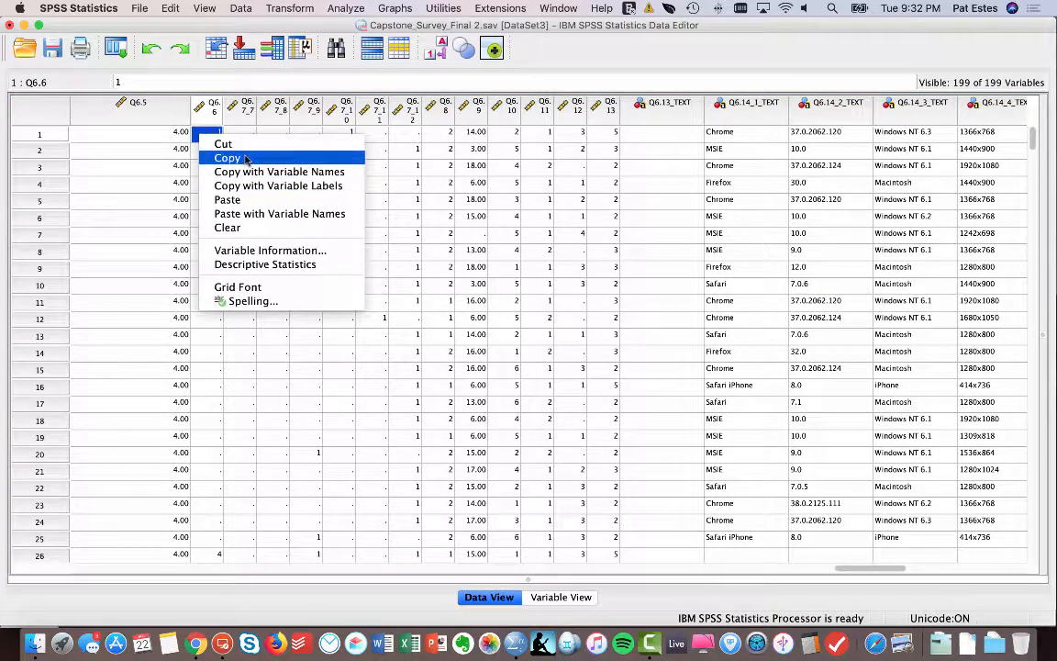
{"action": "left_click", "coordinate": [227, 158]}
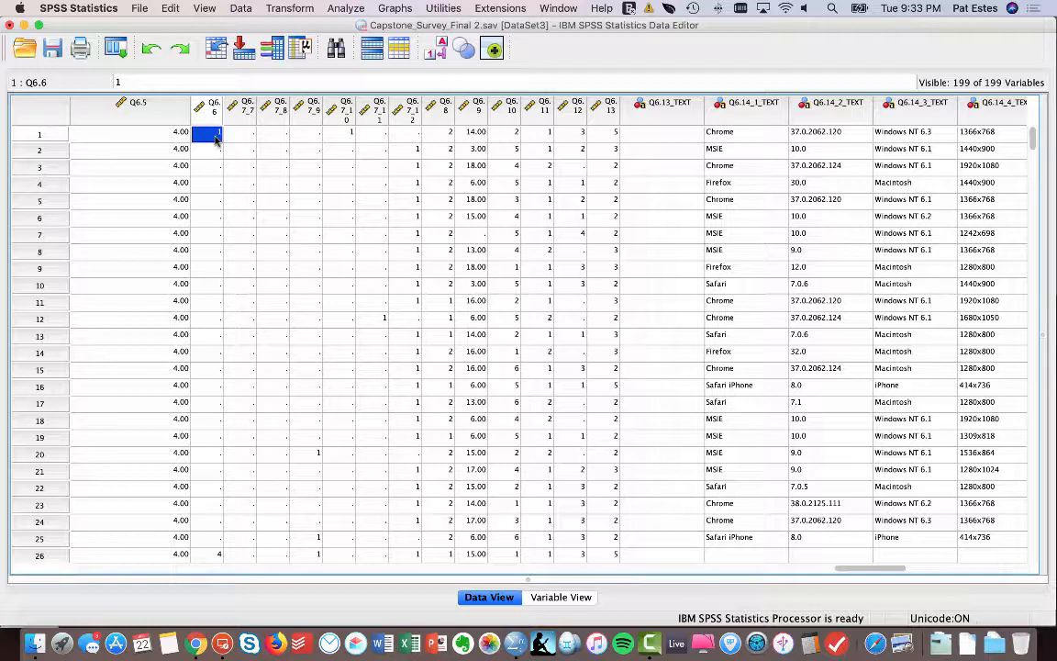
- Insert a new variable between Q6.5 and Q6.6
{"action": "scroll", "coordinate": [211, 153], "scroll_direction": "right", "scroll_amount": 10}
{"action": "scroll", "coordinate": [209, 153], "scroll_direction": "left", "scroll_amount": 15}
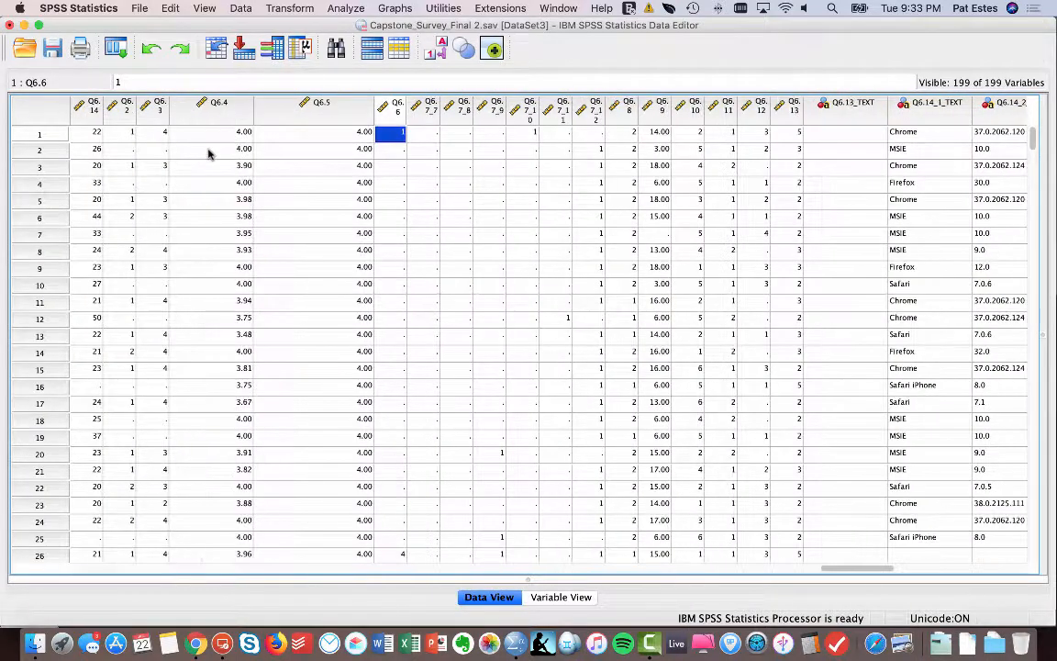
{"action": "left_click_drag", "start_coordinate": [390, 148], "coordinate": [385, 337]}
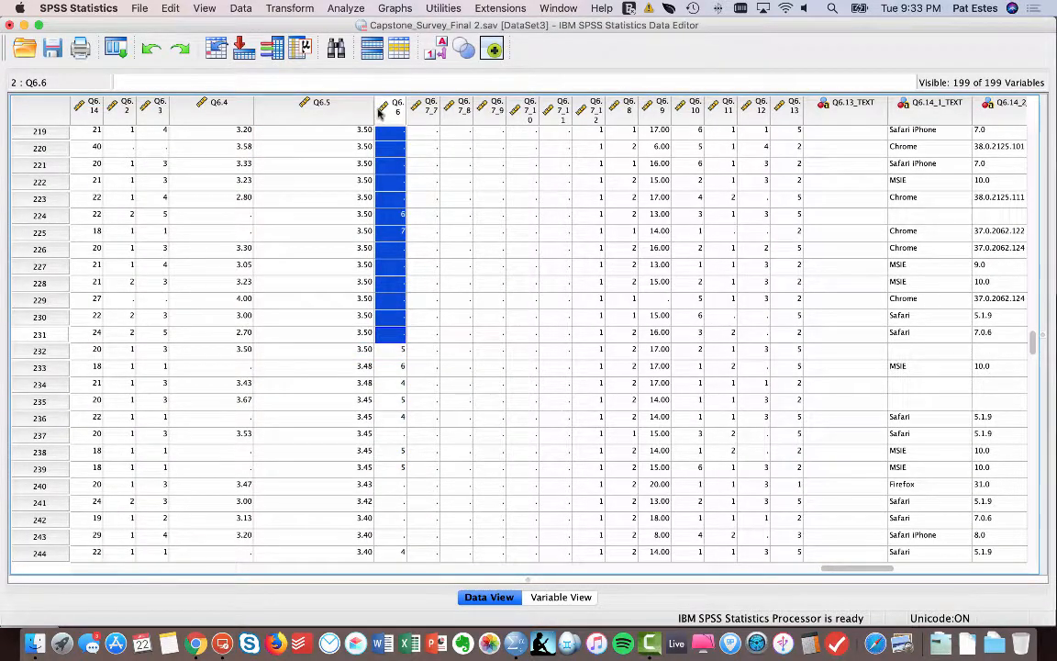
{"action": "right_click", "coordinate": [390, 109]}
{"action": "left_click", "coordinate": [413, 203]}
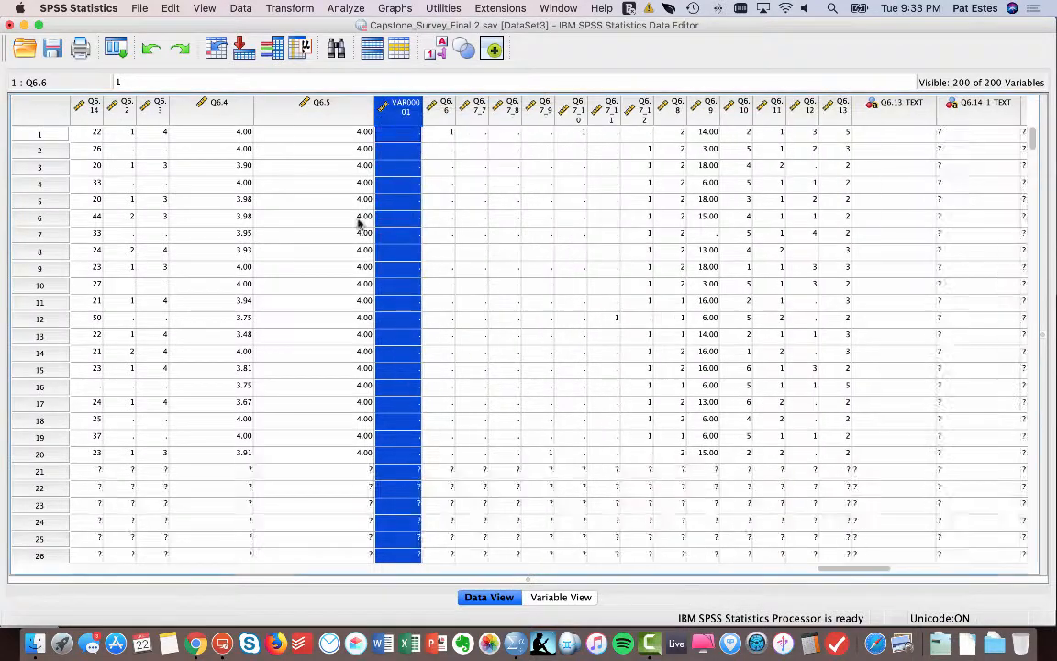
- Paste the copied 1 into the new variable for cases 65 through 232, down to the last Q6.5 value of 3.50
{"action": "left_click", "coordinate": [395, 135]}
{"action": "scroll", "coordinate": [415, 340], "scroll_direction": "down", "scroll_amount": 20}
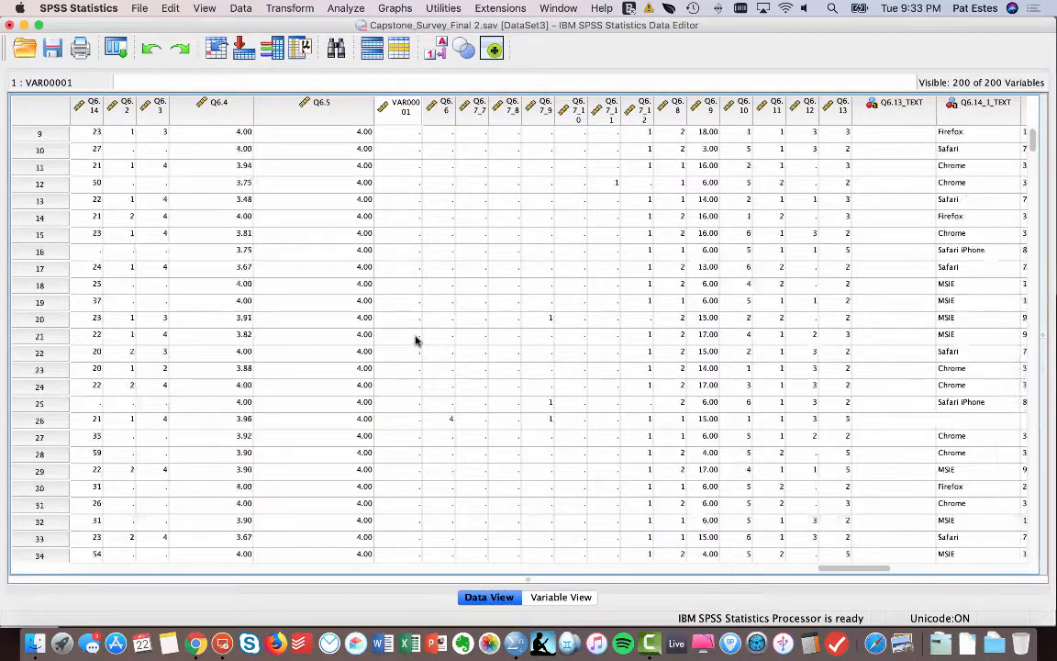
{"action": "scroll", "coordinate": [414, 340], "scroll_direction": "left", "scroll_amount": 2}
{"action": "scroll", "coordinate": [415, 343], "scroll_direction": "left", "scroll_amount": 2}
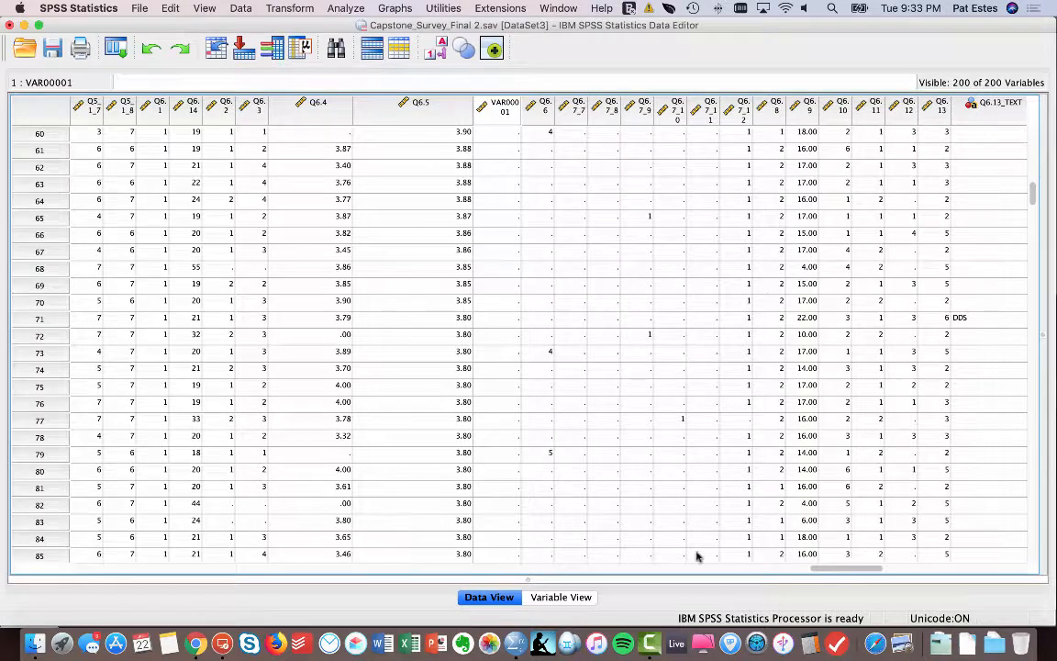
{"action": "scroll", "coordinate": [564, 435], "scroll_direction": "left", "scroll_amount": 1}
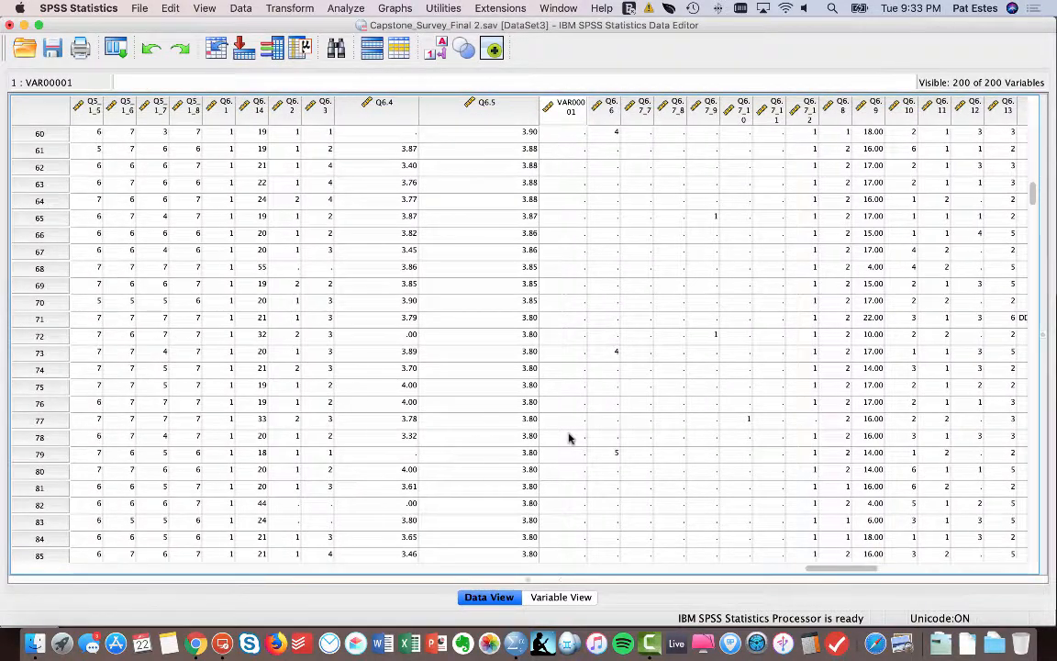
{"action": "scroll", "coordinate": [561, 436], "scroll_direction": "up", "scroll_amount": 5}
{"action": "scroll", "coordinate": [561, 436], "scroll_direction": "right", "scroll_amount": 1}
{"action": "scroll", "coordinate": [514, 386], "scroll_direction": "up", "scroll_amount": 1}
{"action": "scroll", "coordinate": [514, 385], "scroll_direction": "right", "scroll_amount": 1}
{"action": "left_click", "coordinate": [466, 352]}
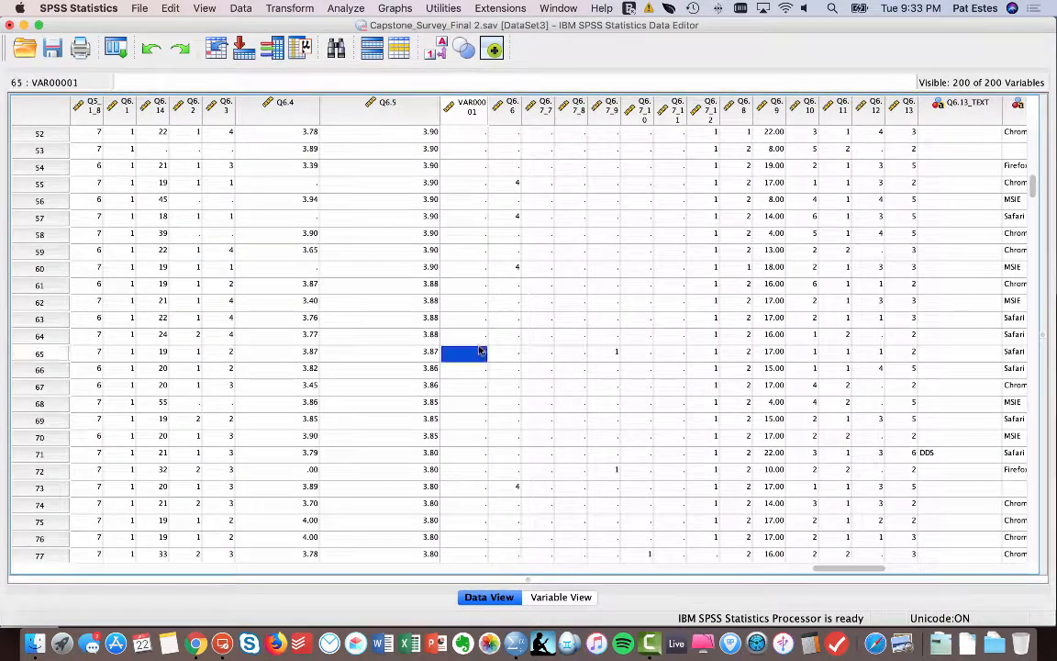
{"action": "left_click_drag", "start_coordinate": [1032, 189], "coordinate": [1032, 346]}
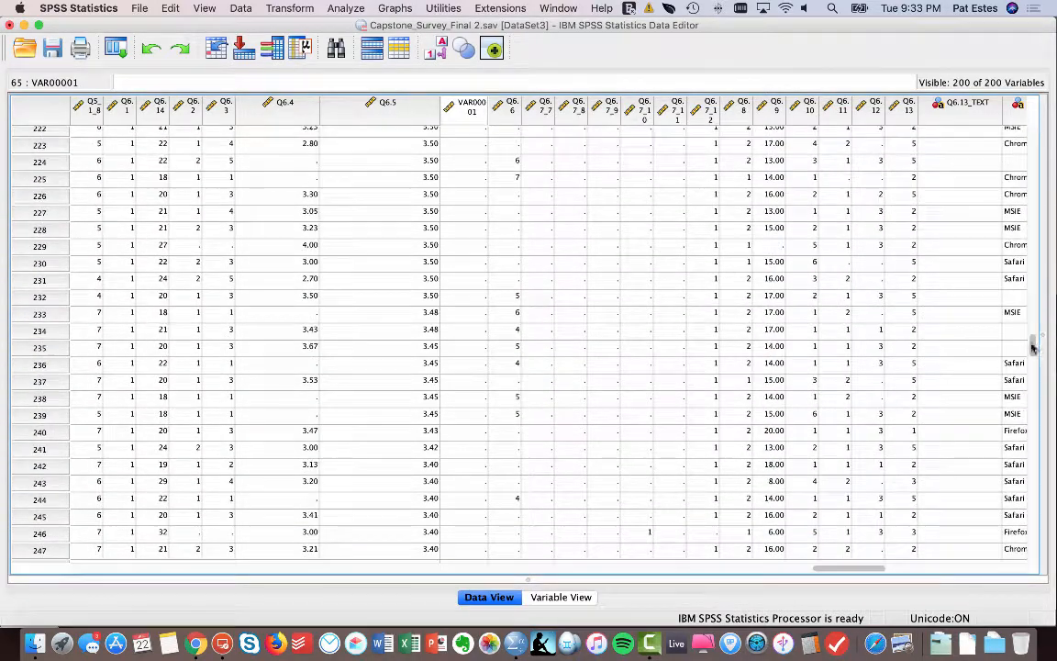
{"action": "left_click", "coordinate": [467, 305], "text": "shift"}
{"action": "right_click", "coordinate": [467, 303]}
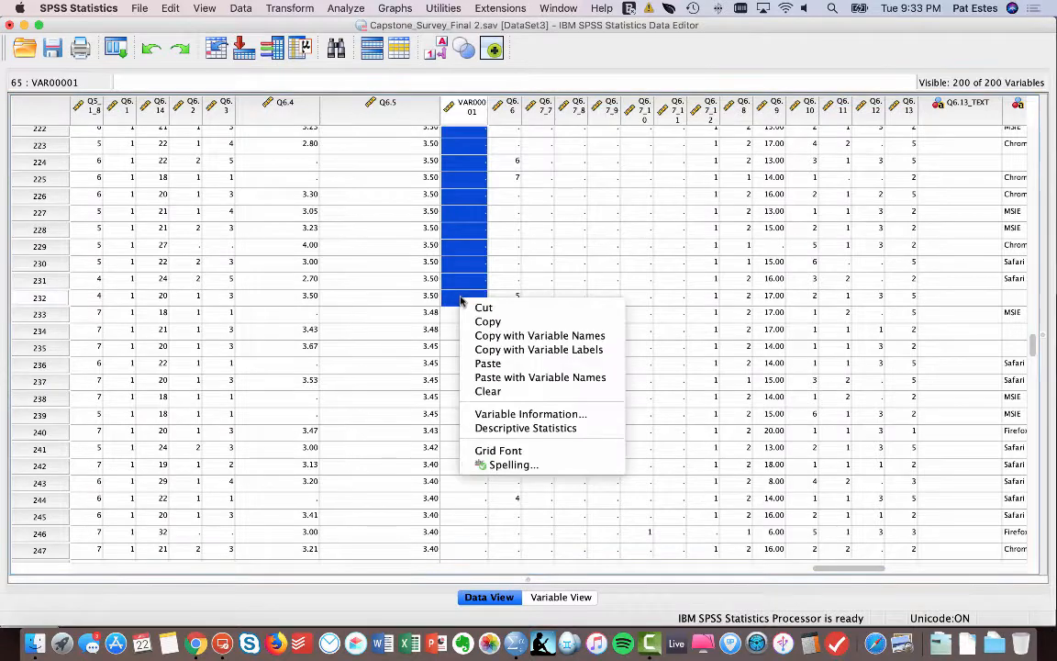
{"action": "left_click", "coordinate": [488, 364]}
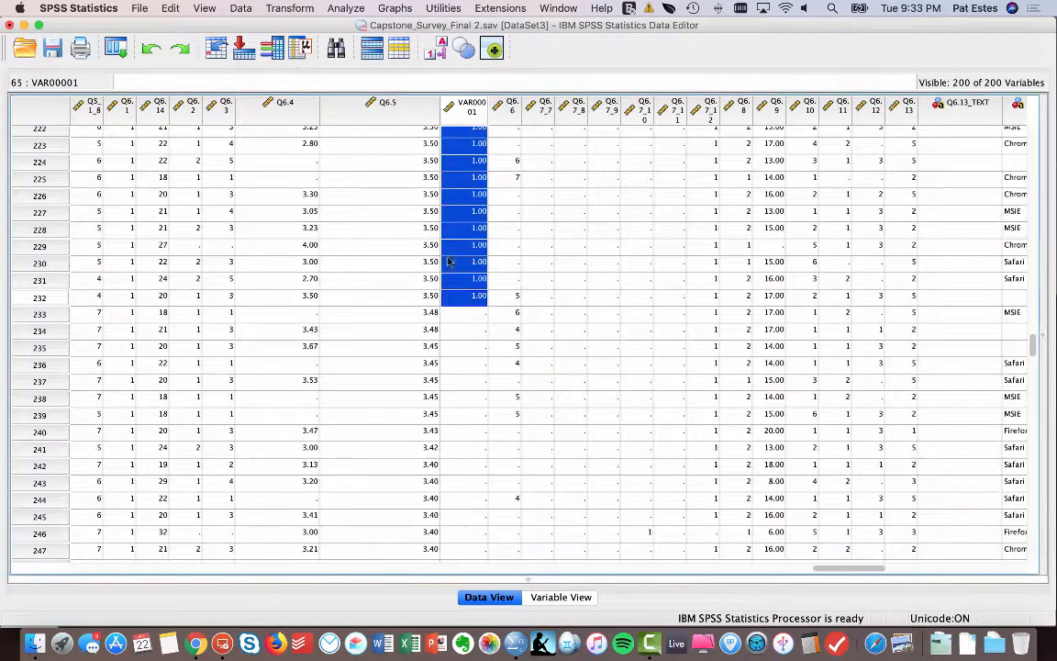
- Add a value label to the new variable that defines 1 as "3.50 - 4.00 GPA"
{"action": "double_click", "coordinate": [466, 108]}
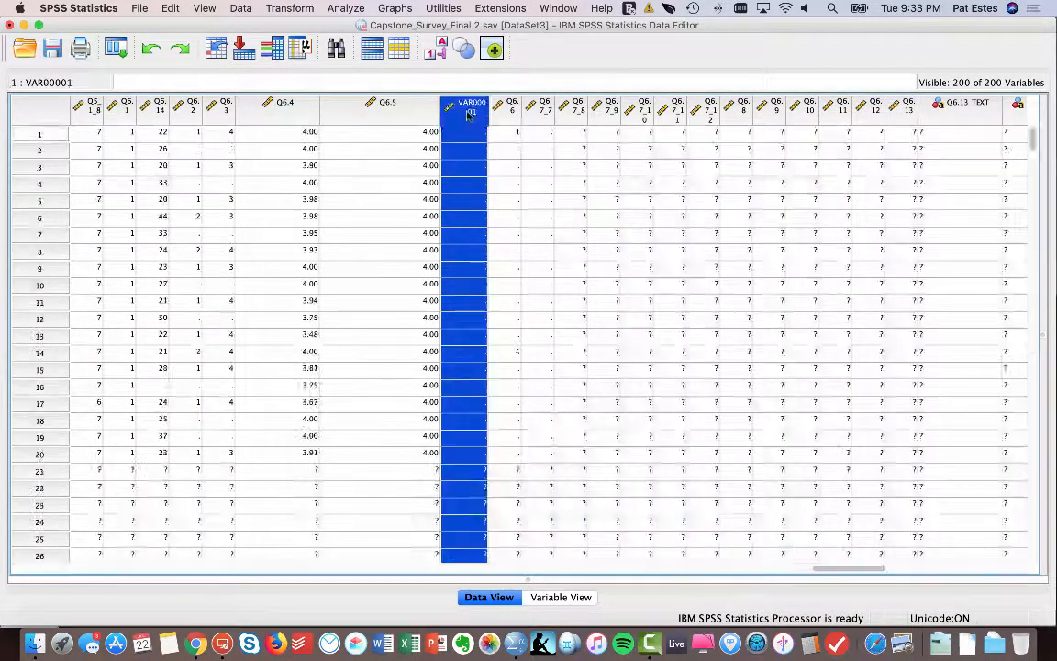
{"action": "left_click", "coordinate": [604, 96]}
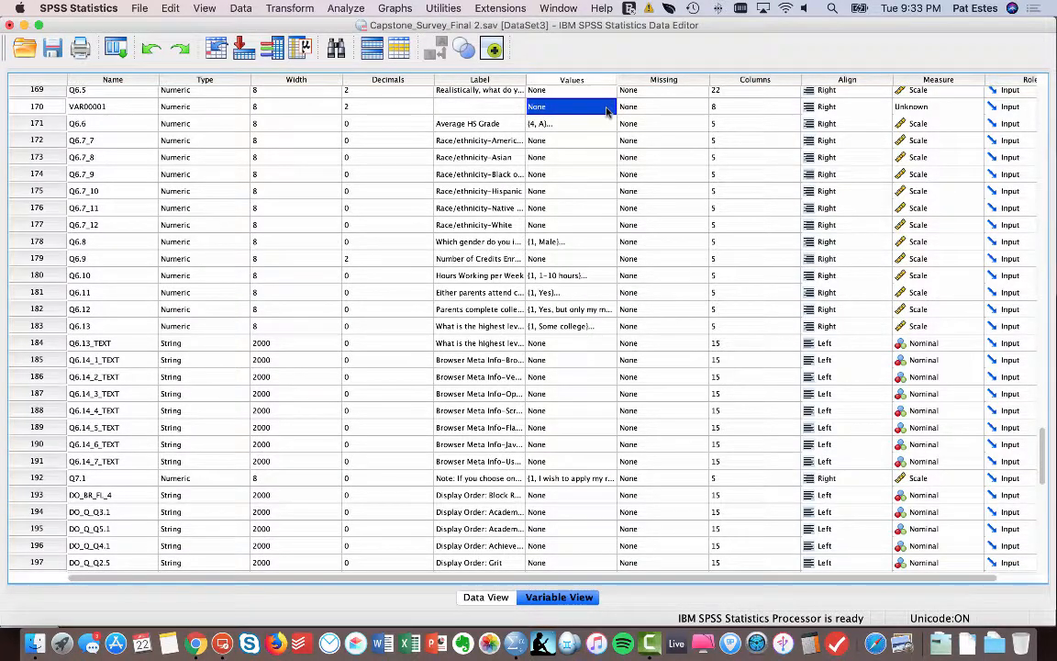
{"action": "right_click", "coordinate": [583, 110]}
{"action": "left_click", "coordinate": [580, 110]}
{"action": "left_click", "coordinate": [610, 107]}
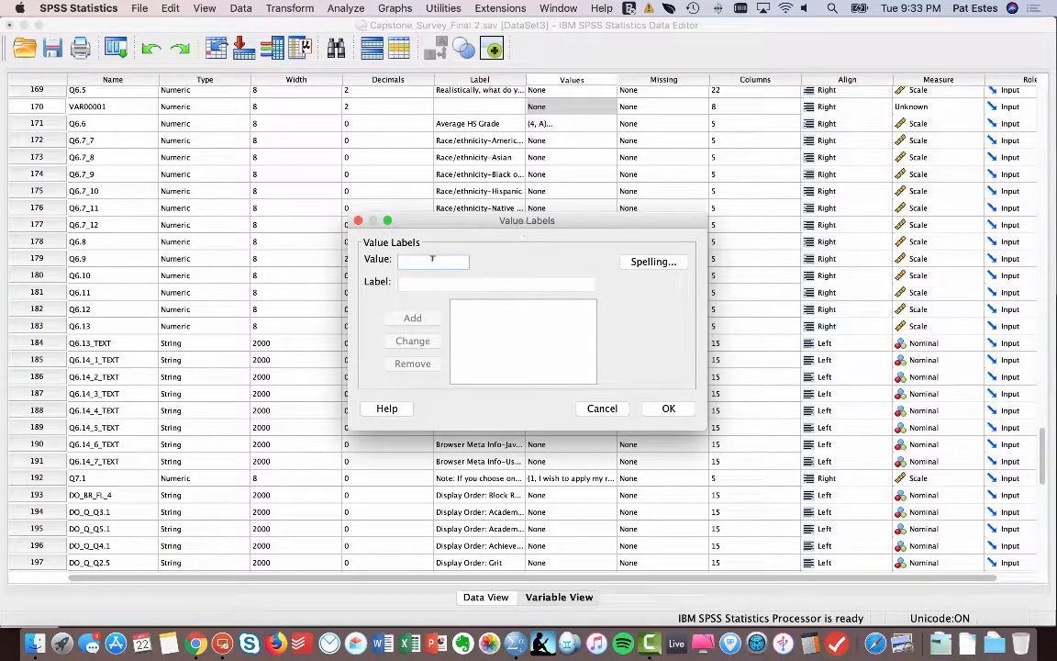
{"action": "key", "text": "Tab"}
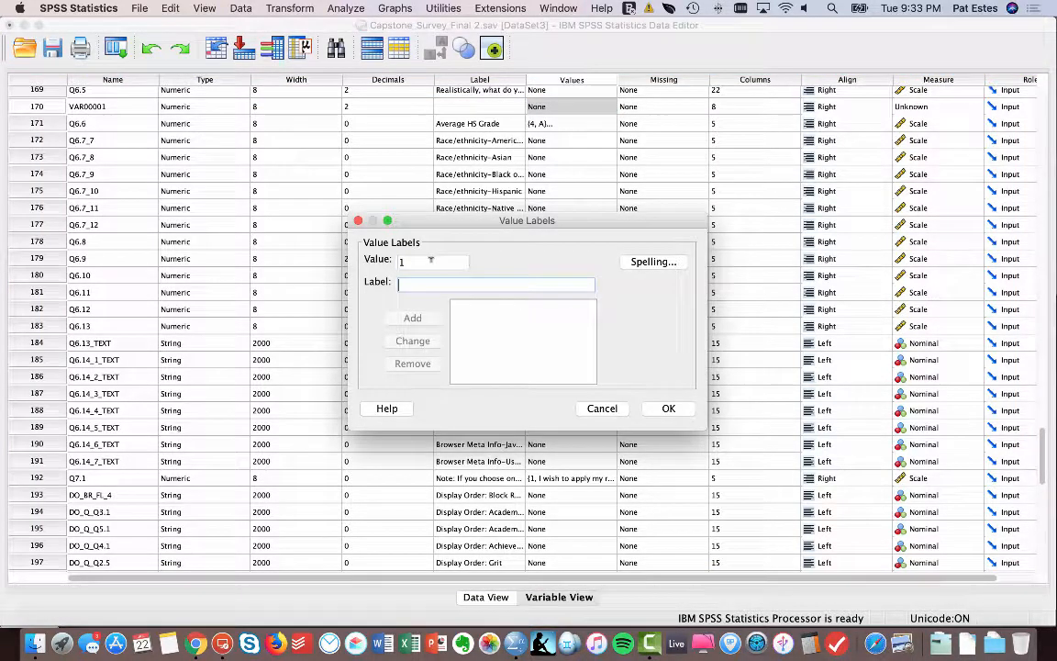
{"action": "type", "text": "3.50 - 40.00"}
{"action": "key", "text": "BackSpace"}
{"action": "key", "text": "BackSpace"}
{"action": "key", "text": "BackSpace"}
{"action": "key", "text": "BackSpace"}
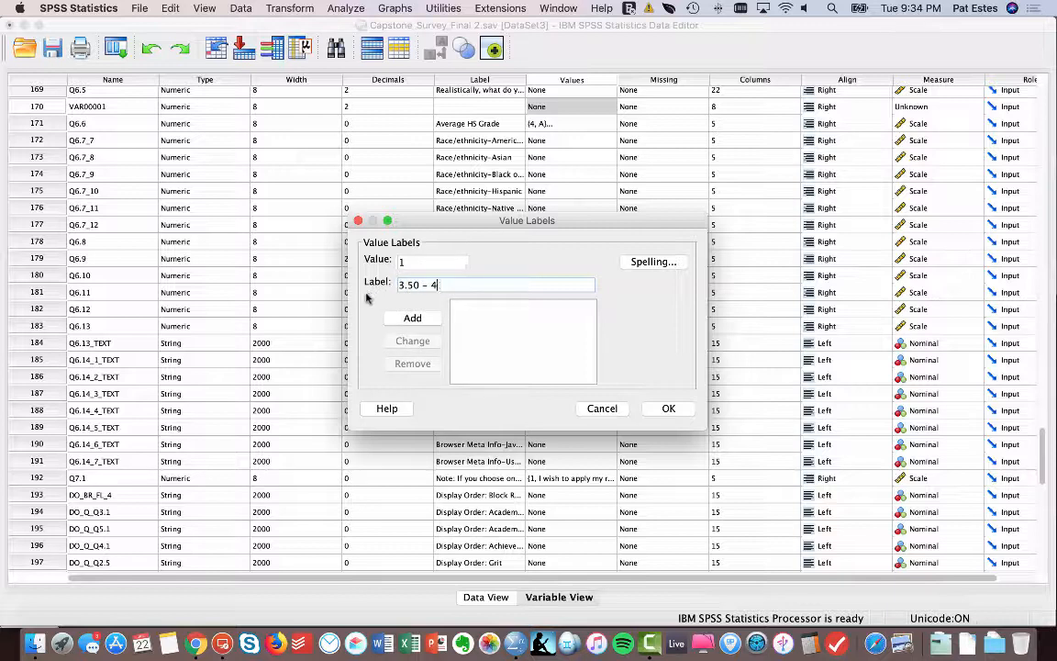
{"action": "type", "text": ".00 GPA"}
{"action": "left_click", "coordinate": [438, 317]}
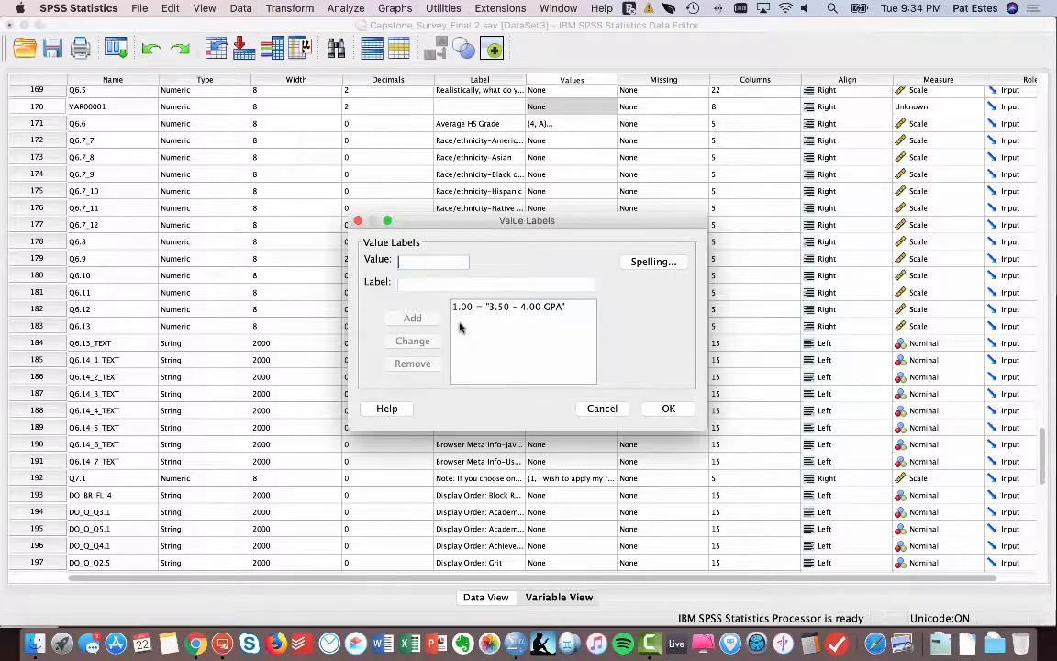
{"action": "left_click", "coordinate": [669, 408]}
- Go to the new variable in the data and examine its codes beside the Q6.5 GPA values
{"action": "left_click", "coordinate": [51, 109]}
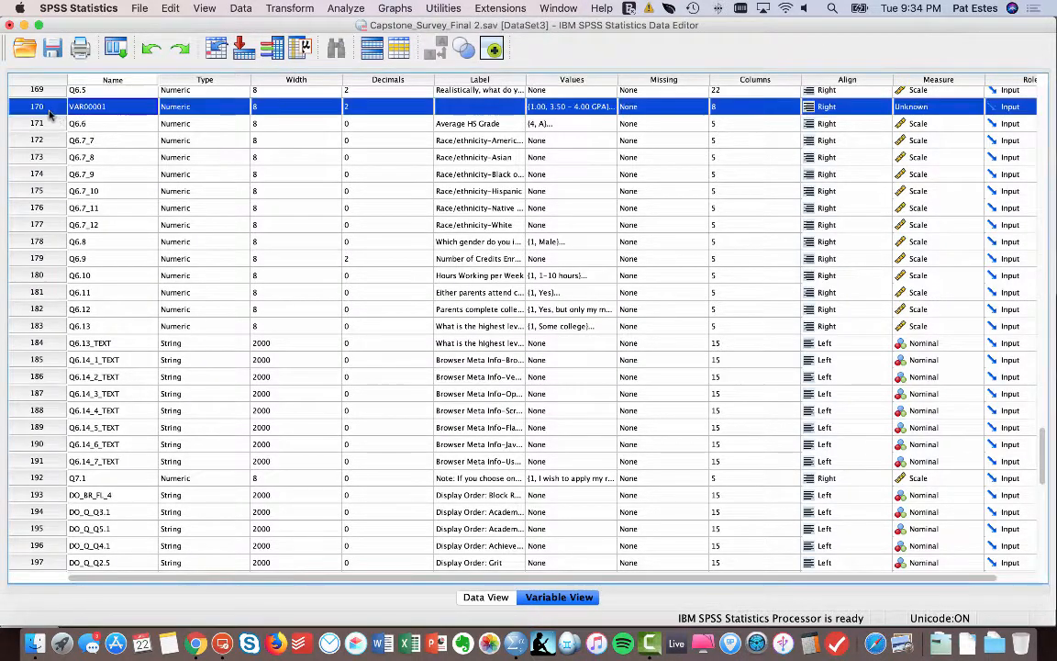
{"action": "double_click", "coordinate": [51, 109]}
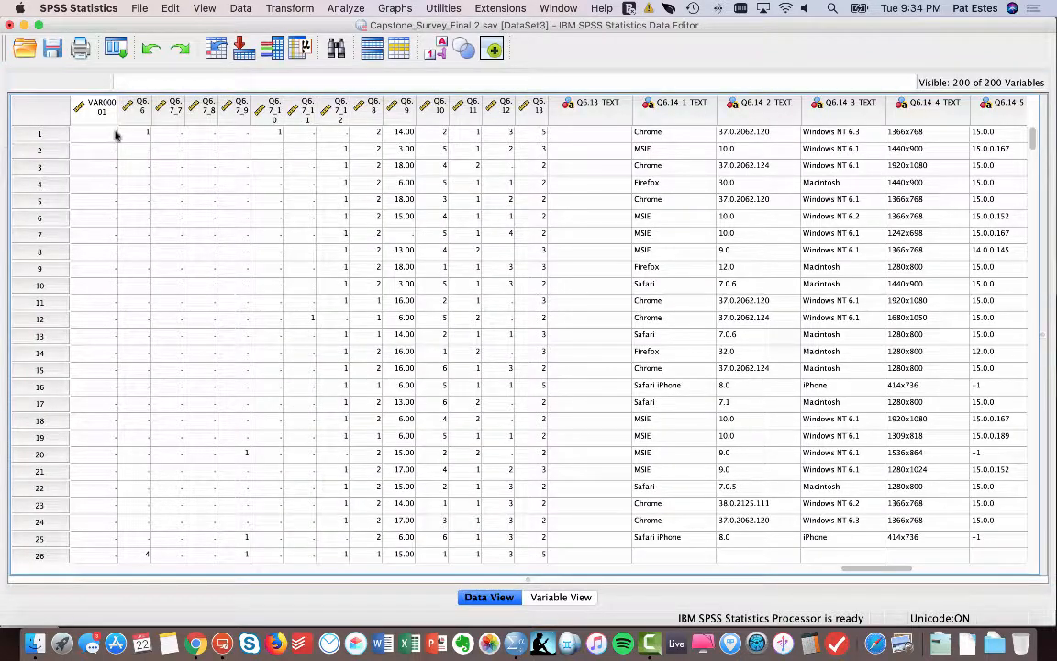
{"action": "scroll", "coordinate": [114, 140], "scroll_direction": "left", "scroll_amount": 5}
{"action": "scroll", "coordinate": [284, 172], "scroll_direction": "down", "scroll_amount": 5}
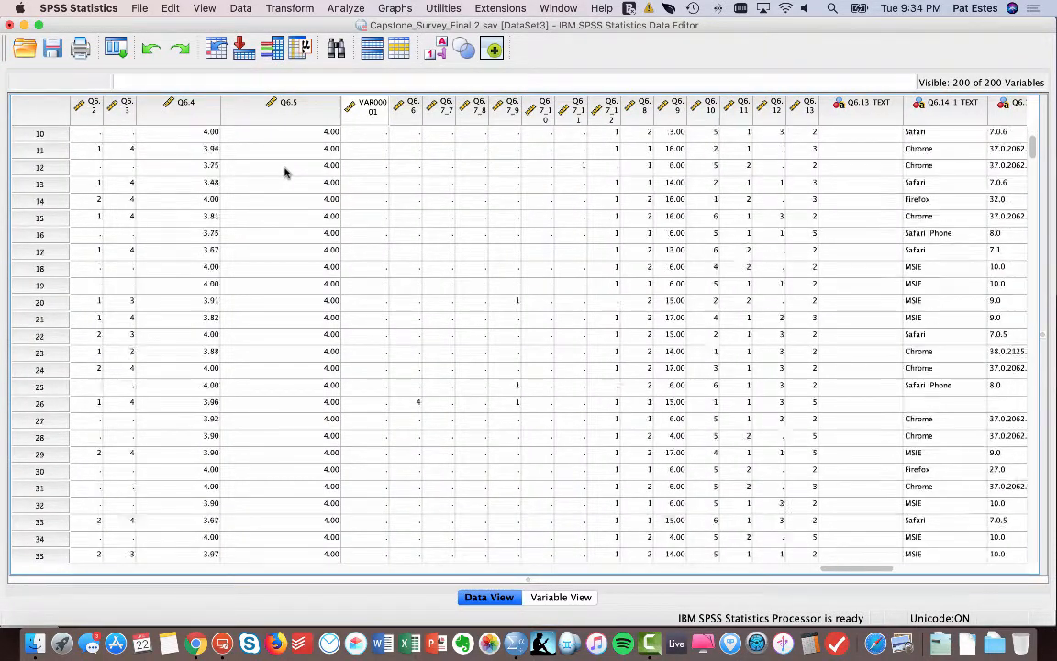
{"action": "scroll", "coordinate": [285, 171], "scroll_direction": "down", "scroll_amount": 15}
{"action": "scroll", "coordinate": [286, 170], "scroll_direction": "left", "scroll_amount": 3}
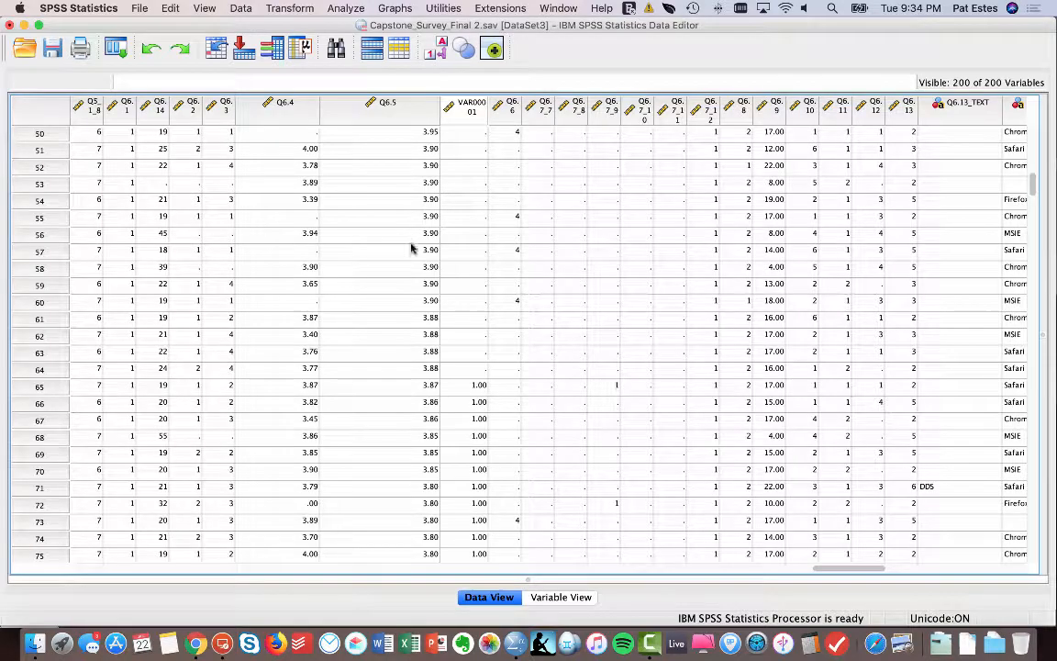
{"action": "scroll", "coordinate": [412, 246], "scroll_direction": "down", "scroll_amount": 13}
{"action": "scroll", "coordinate": [413, 244], "scroll_direction": "left", "scroll_amount": 10}
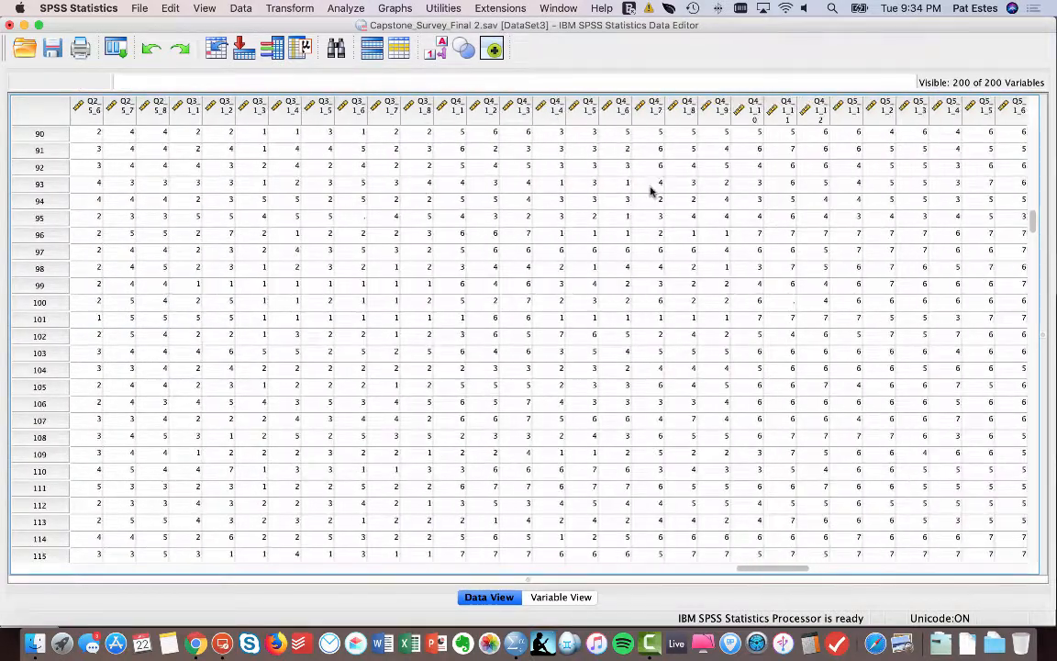
{"action": "left_click", "coordinate": [650, 187]}
{"action": "scroll", "coordinate": [649, 189], "scroll_direction": "right", "scroll_amount": 15}
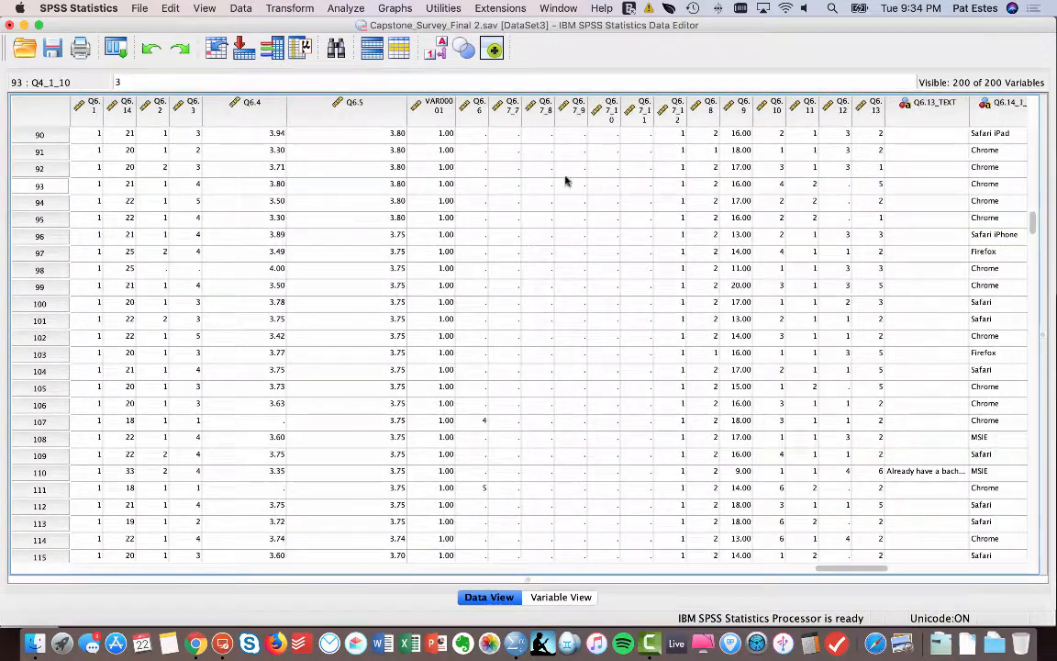
- Sort the cases by Q6.5 in ascending order
{"action": "right_click", "coordinate": [347, 110]}
{"action": "left_click", "coordinate": [441, 259]}
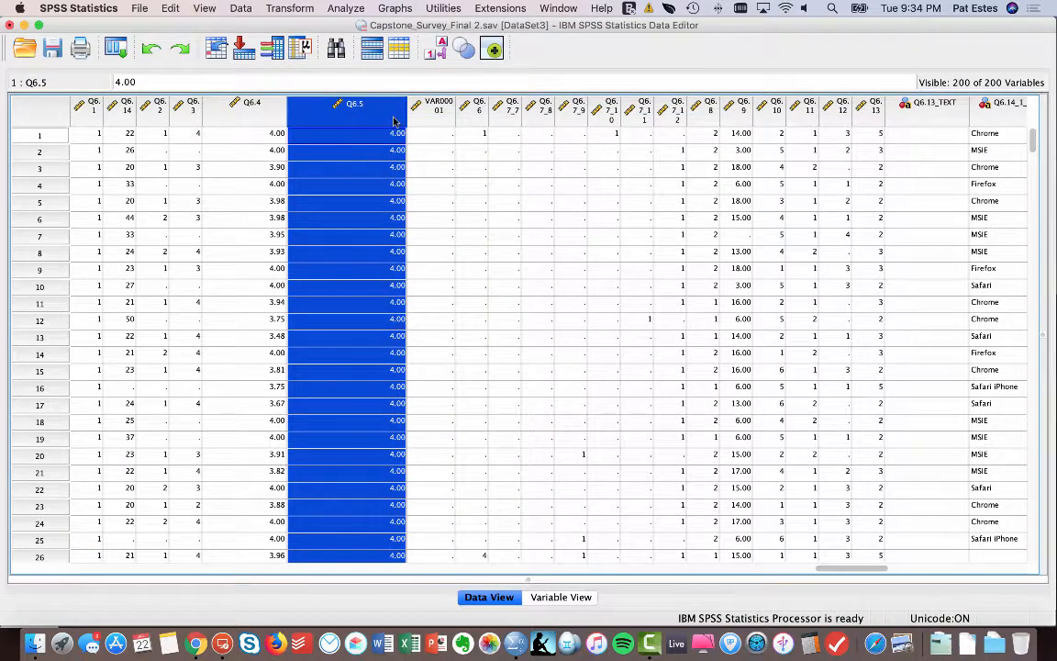
{"action": "right_click", "coordinate": [390, 118]}
{"action": "left_click", "coordinate": [450, 240]}
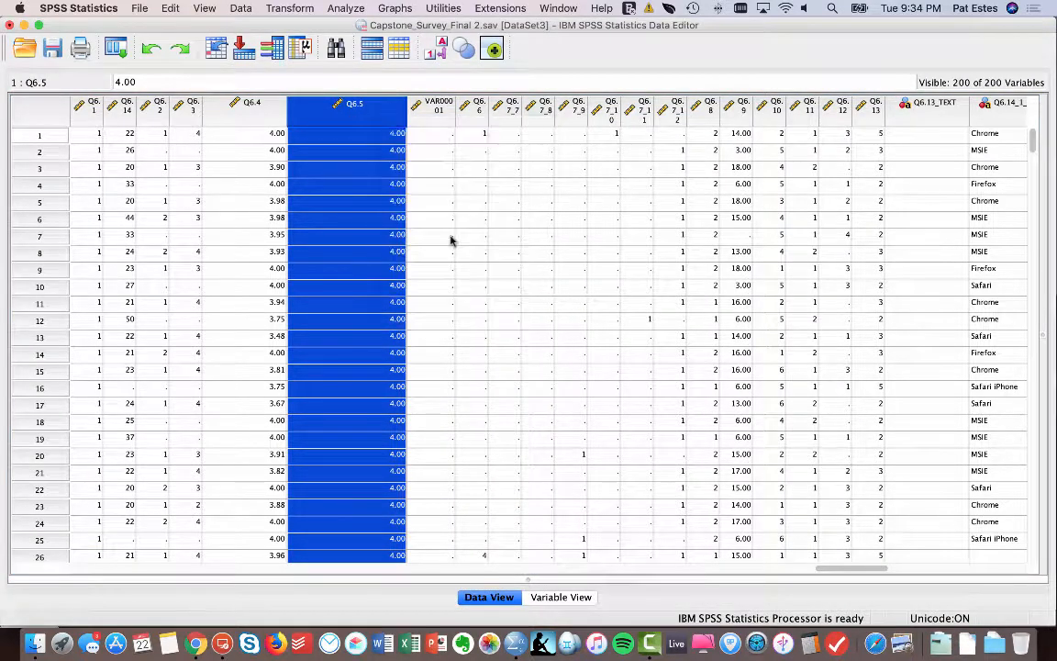
- Enter -99 in the new variable for case 1 and copy that cell
{"action": "left_click", "coordinate": [440, 140]}
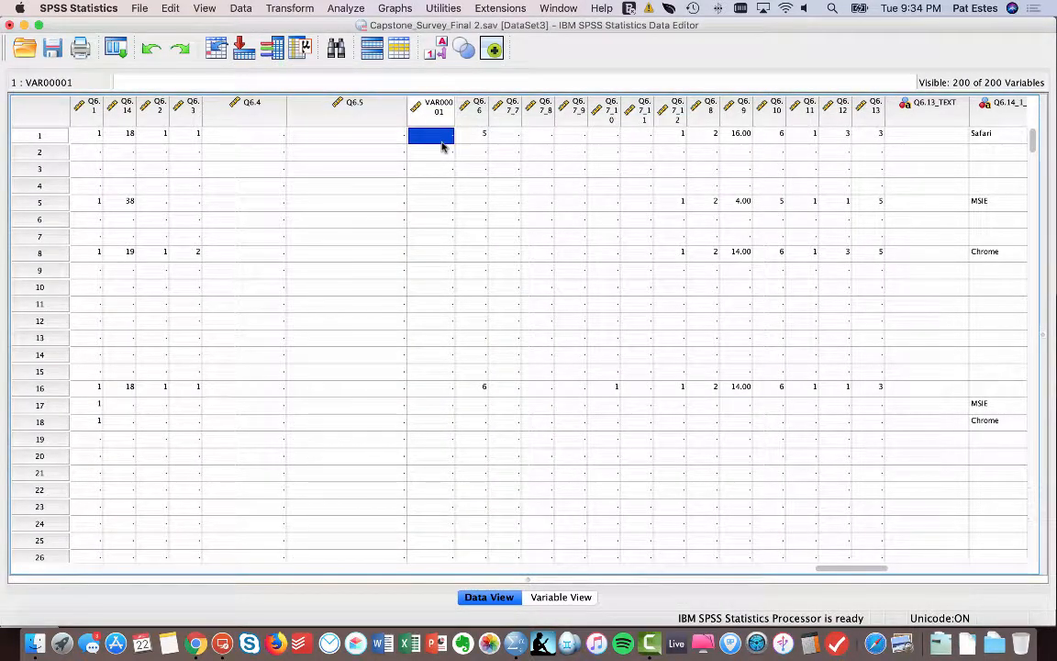
{"action": "double_click", "coordinate": [443, 137]}
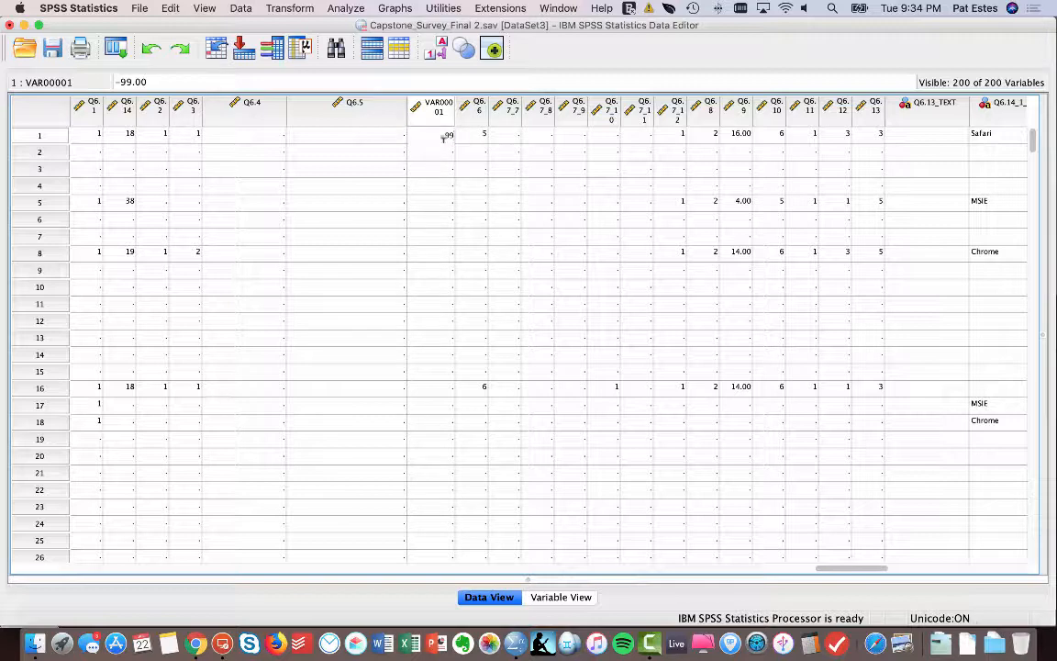
{"action": "key", "text": "Return"}
{"action": "right_click", "coordinate": [429, 138]}
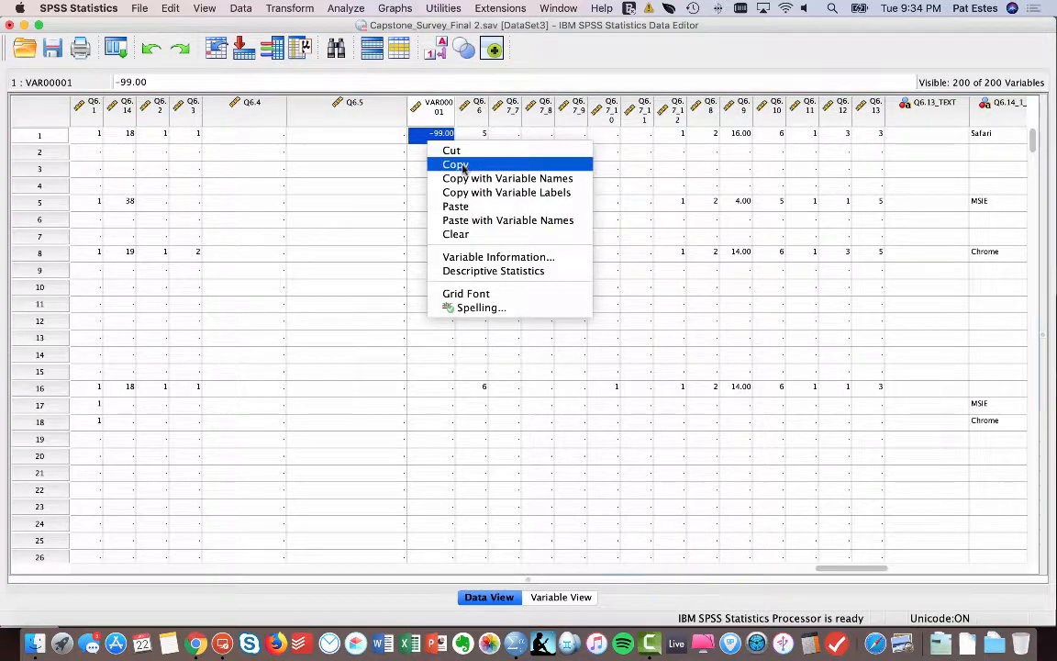
{"action": "left_click", "coordinate": [456, 164]}
- Paste the copied -99 into the new variable for cases 2 through 74, where Q6.5 is missing
{"action": "left_click_drag", "start_coordinate": [432, 151], "coordinate": [431, 439]}
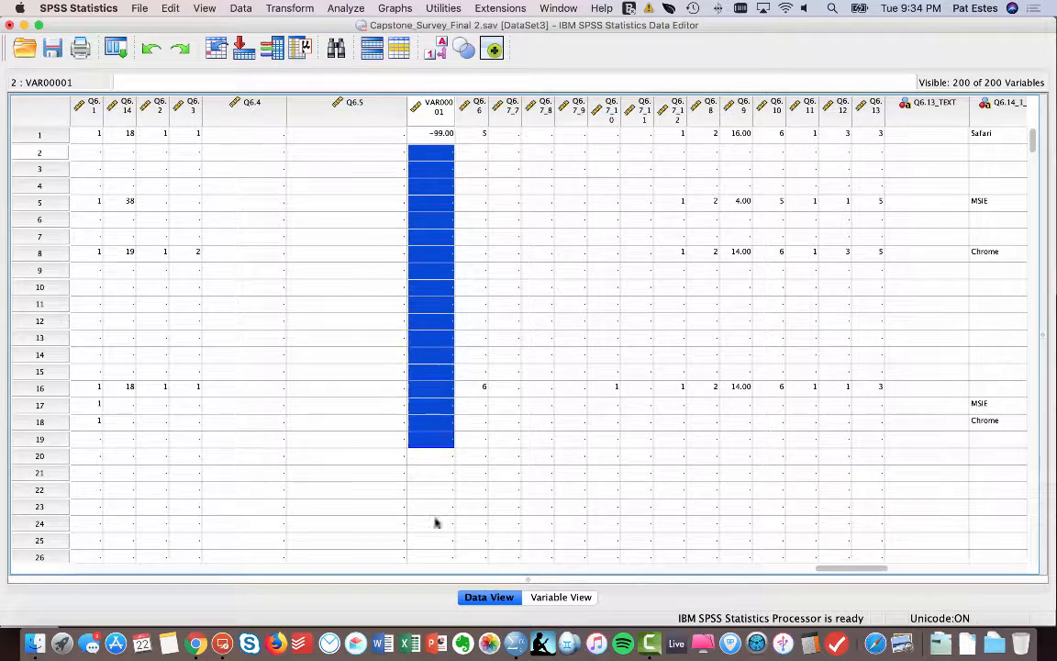
{"action": "left_click_drag", "start_coordinate": [436, 522], "coordinate": [415, 377]}
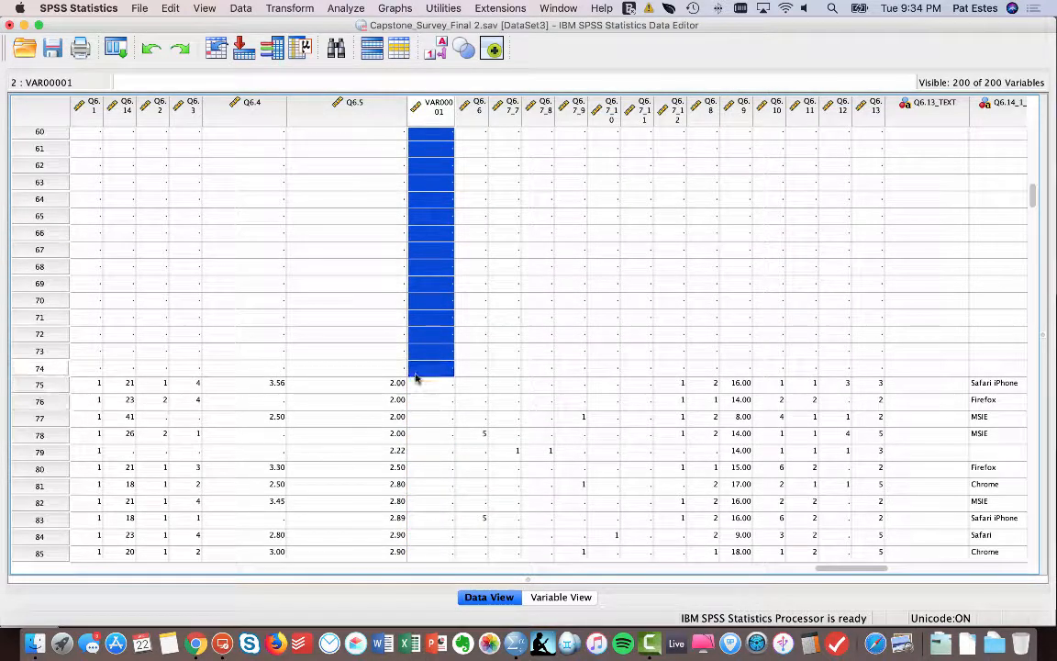
{"action": "right_click", "coordinate": [414, 377]}
{"action": "left_click", "coordinate": [447, 437]}
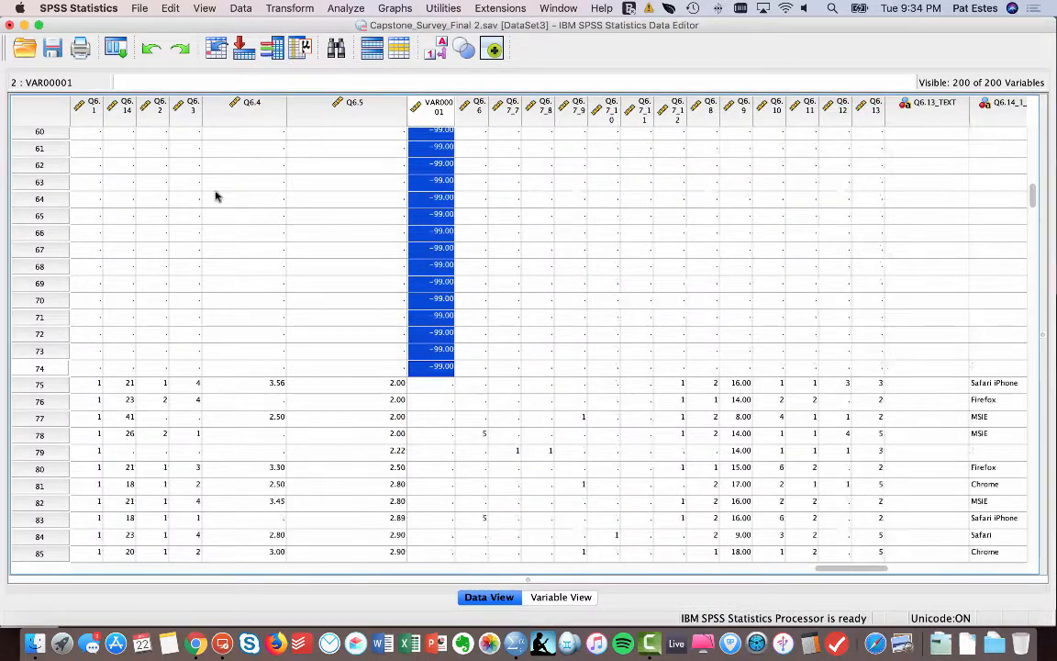
- Start Recode into Different Variables and display the source variables by name instead of label
{"action": "left_click", "coordinate": [196, 7]}
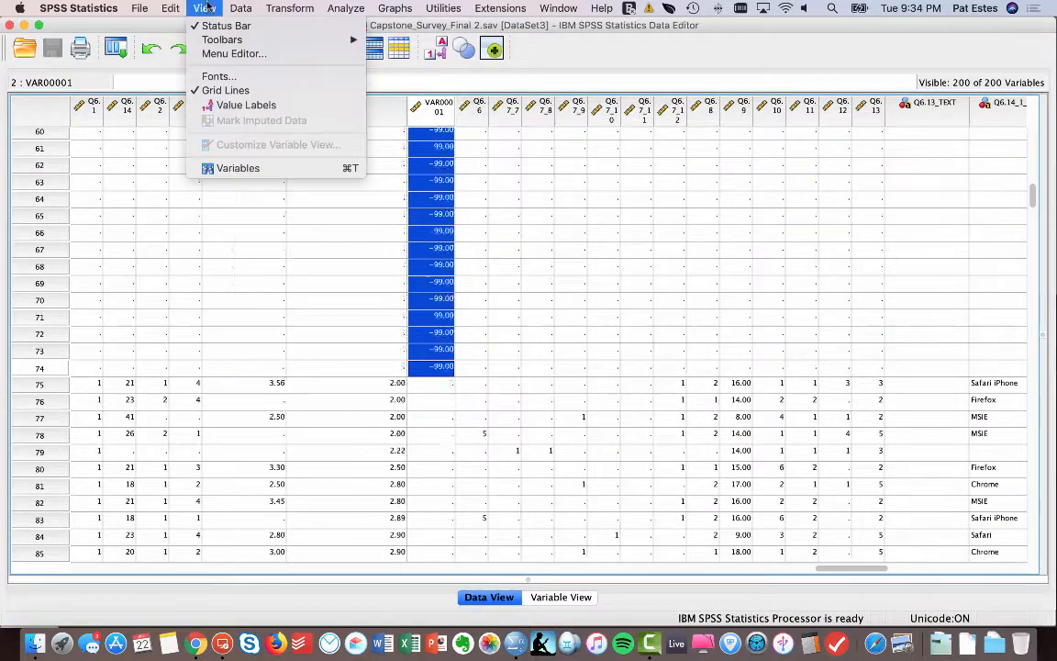
{"action": "left_click", "coordinate": [240, 8]}
{"action": "left_click", "coordinate": [280, 8]}
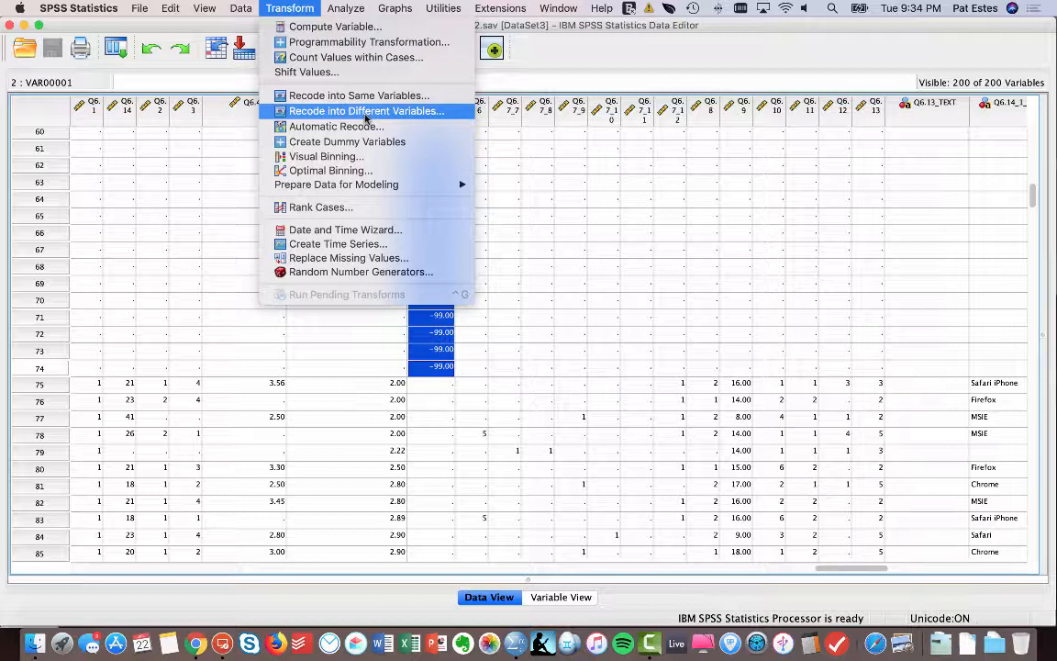
{"action": "left_click", "coordinate": [365, 112]}
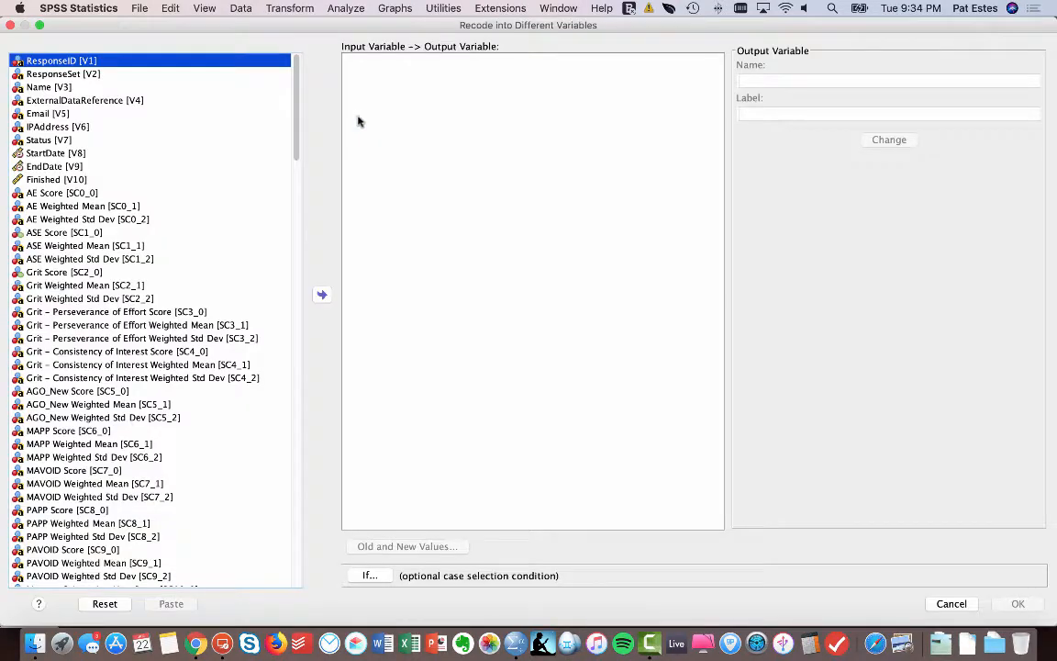
{"action": "left_click", "coordinate": [158, 220]}
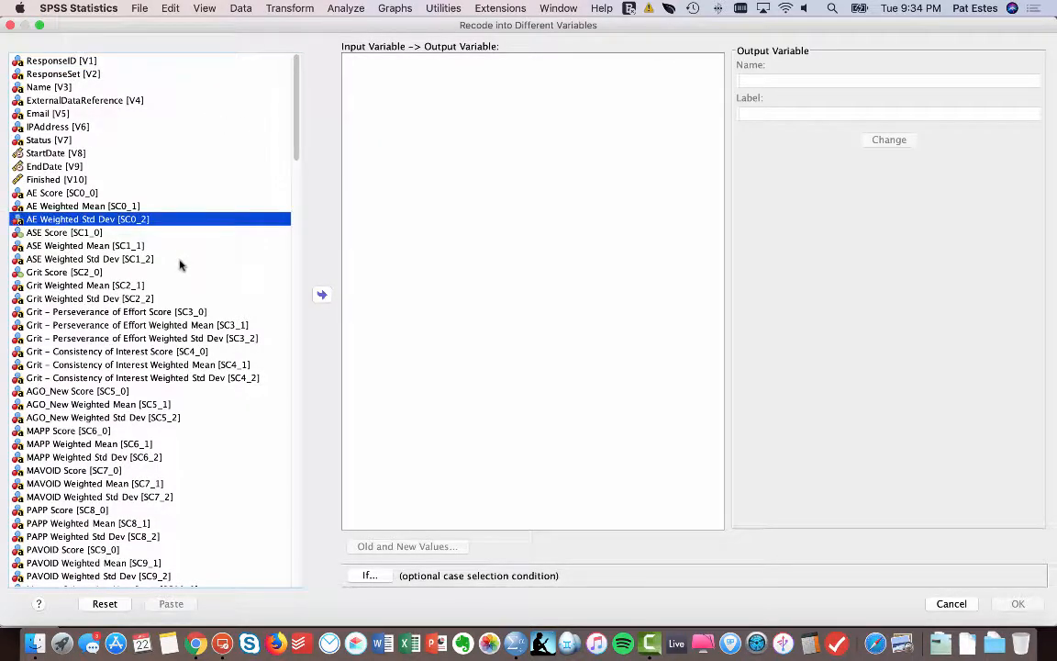
{"action": "scroll", "coordinate": [180, 266], "scroll_direction": "down", "scroll_amount": 15}
{"action": "scroll", "coordinate": [181, 275], "scroll_direction": "down", "scroll_amount": 5}
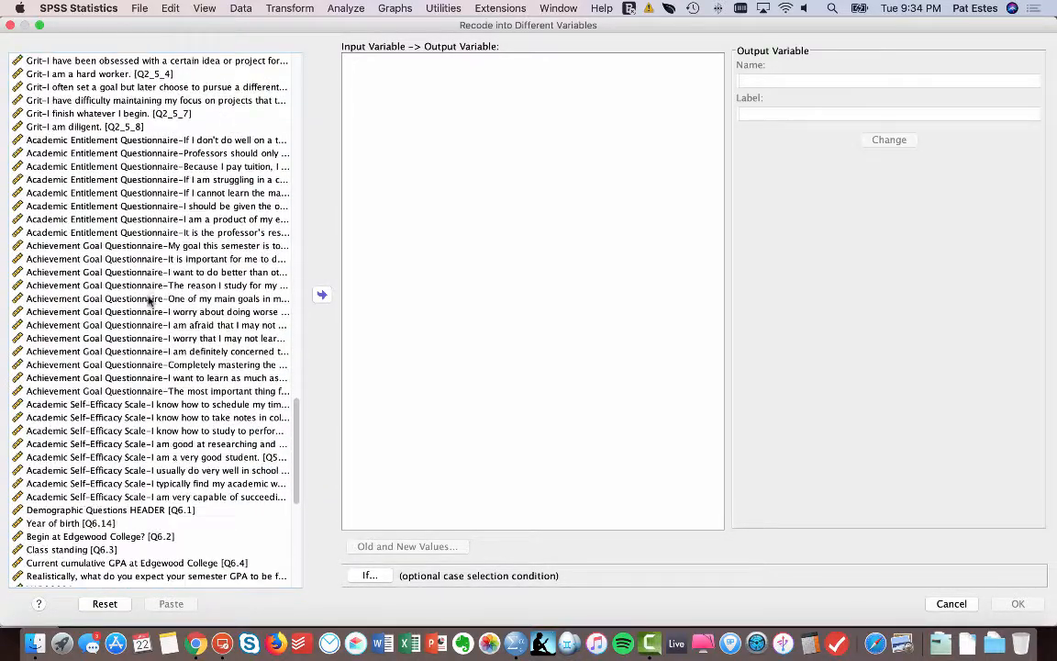
{"action": "right_click", "coordinate": [151, 300]}
{"action": "left_click", "coordinate": [73, 28]}
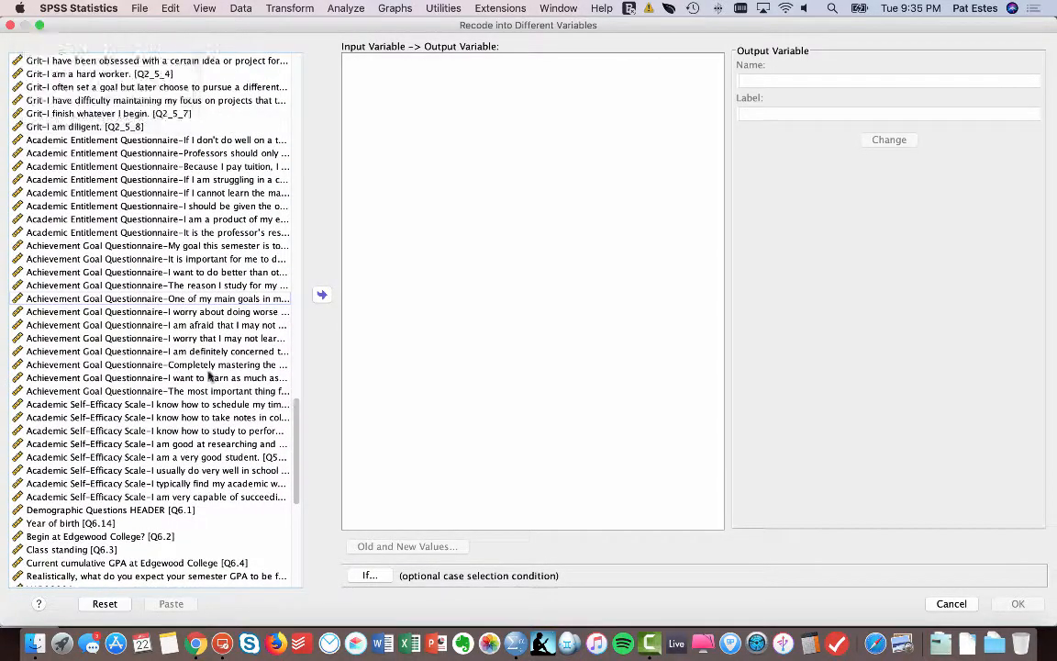
- Add Q6.5 as the input variable of the recode
{"action": "scroll", "coordinate": [135, 367], "scroll_direction": "down", "scroll_amount": 10}
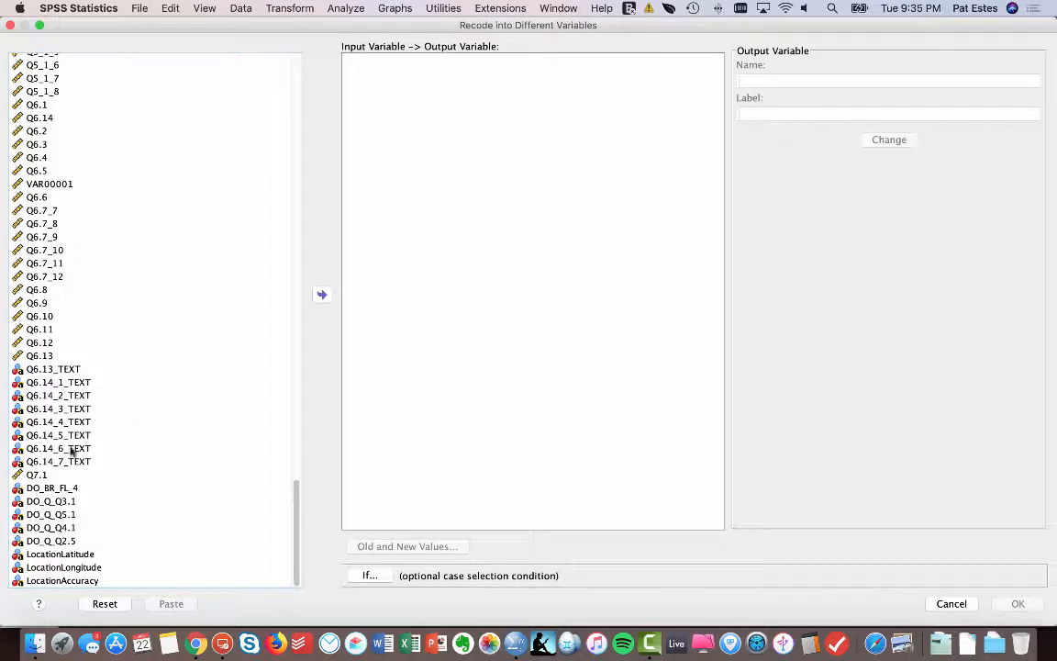
{"action": "scroll", "coordinate": [62, 207], "scroll_direction": "up", "scroll_amount": 2}
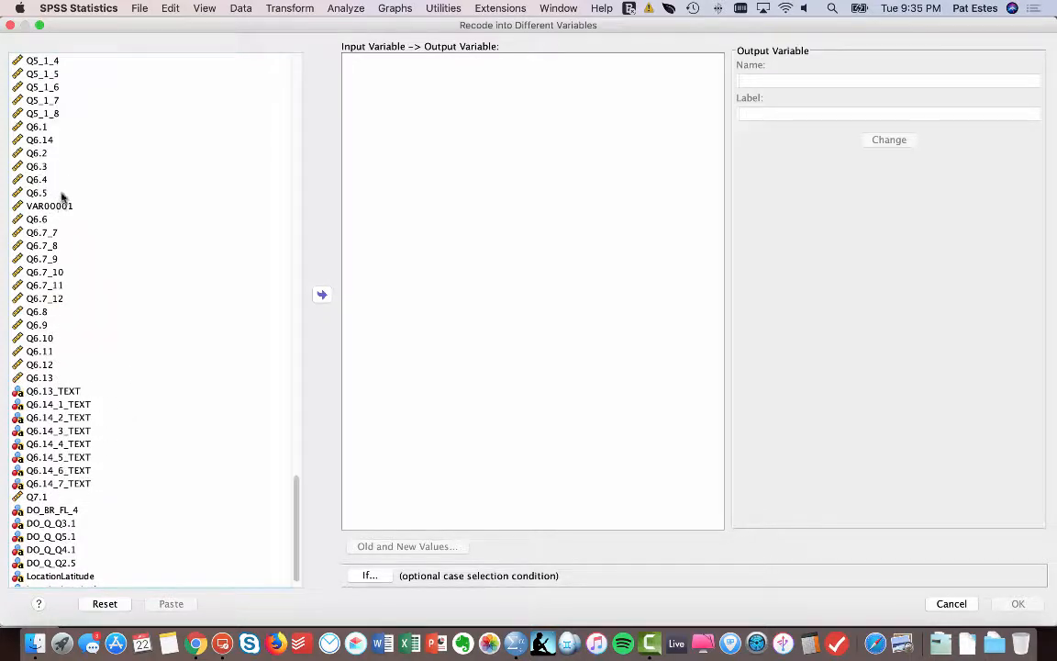
{"action": "left_click", "coordinate": [42, 192]}
{"action": "left_click", "coordinate": [322, 295]}
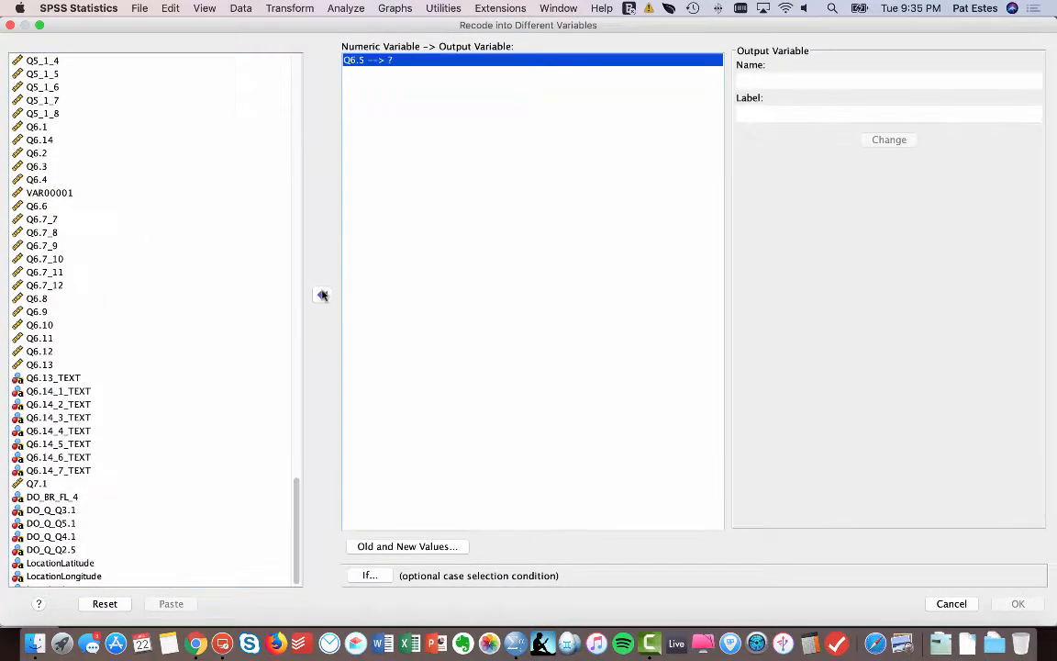
- Enter GPA_range as the output variable's name and "GPA Range Bands" as its label
{"action": "left_click", "coordinate": [772, 82]}
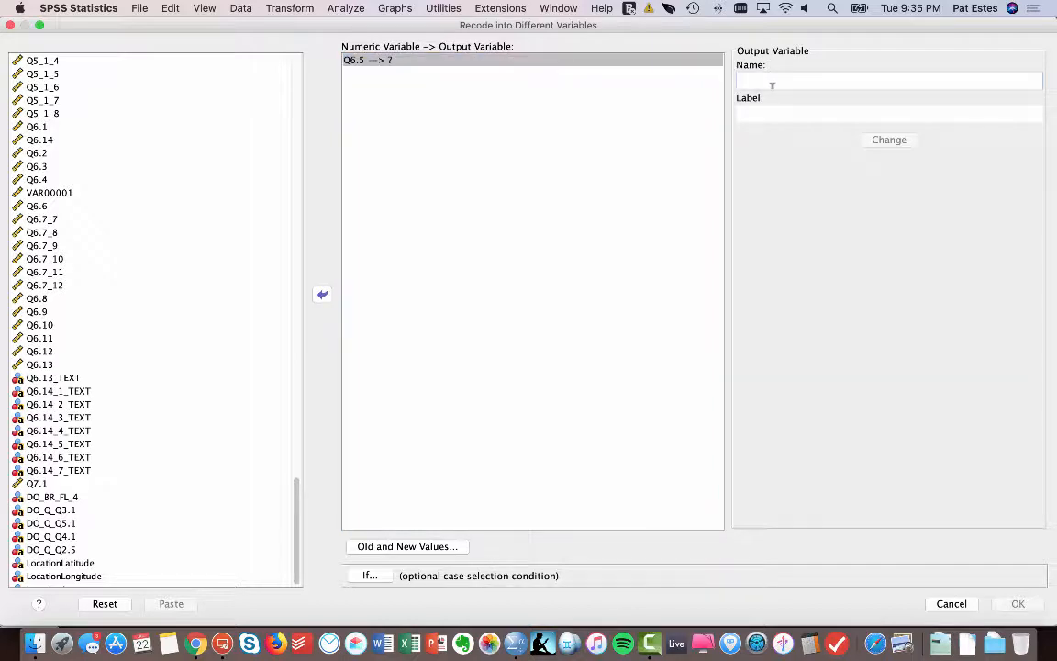
{"action": "type", "text": "GPA_ra"}
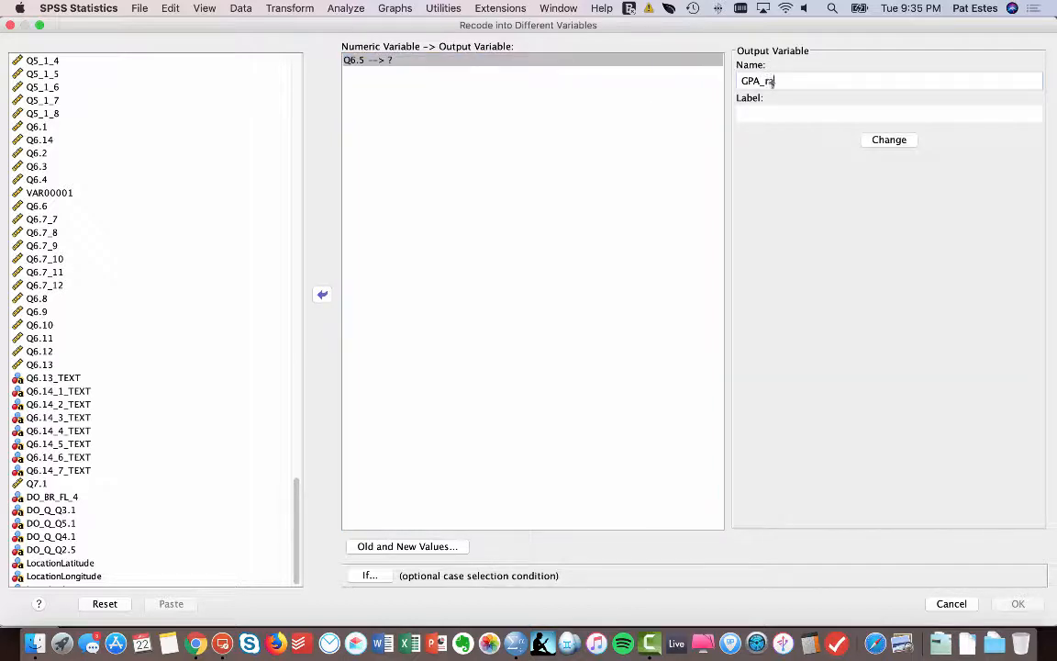
{"action": "type", "text": "nge"}
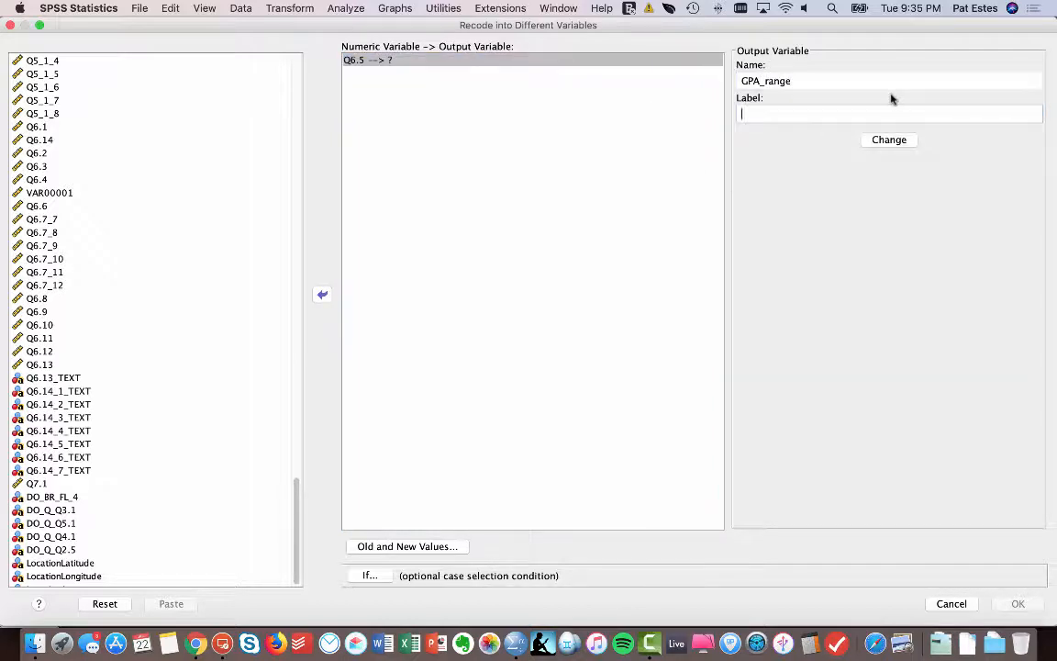
{"action": "type", "text": "GPA Range Bands"}
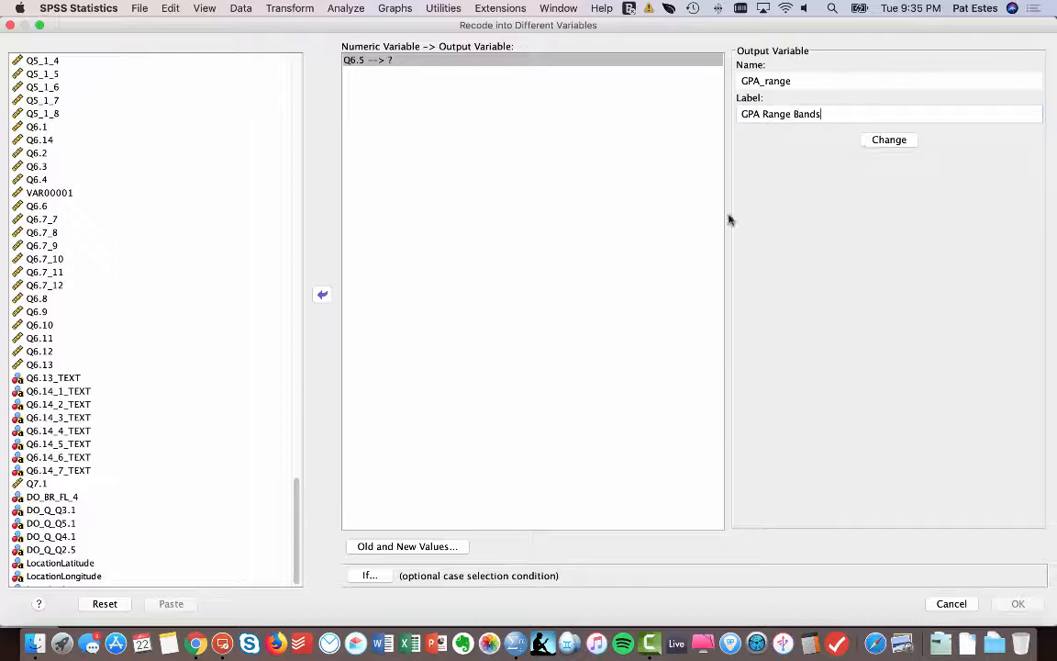
- Open the old and new values and add a rule recoding the range 3.50 through 4.00 to 1
{"action": "left_click", "coordinate": [411, 547]}
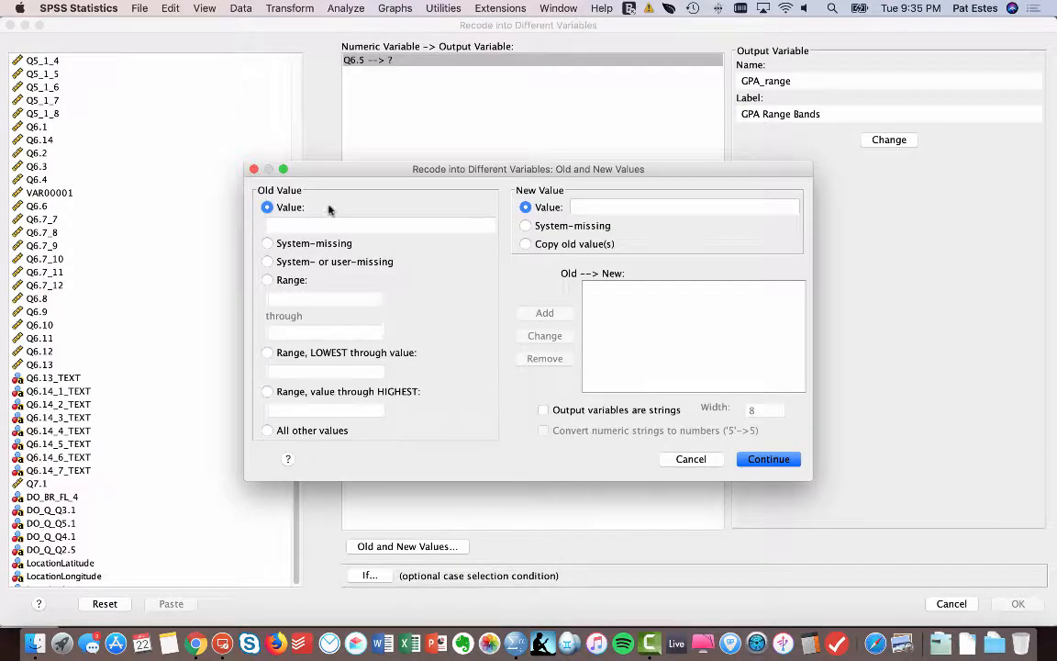
{"action": "left_click", "coordinate": [267, 280]}
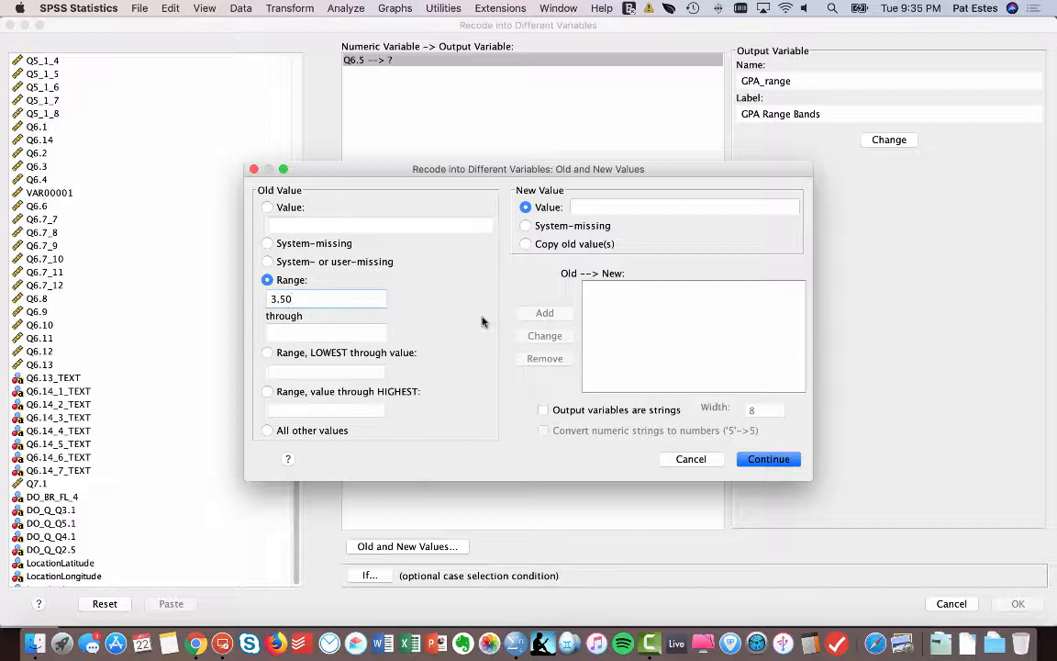
{"action": "key", "text": "Tab"}
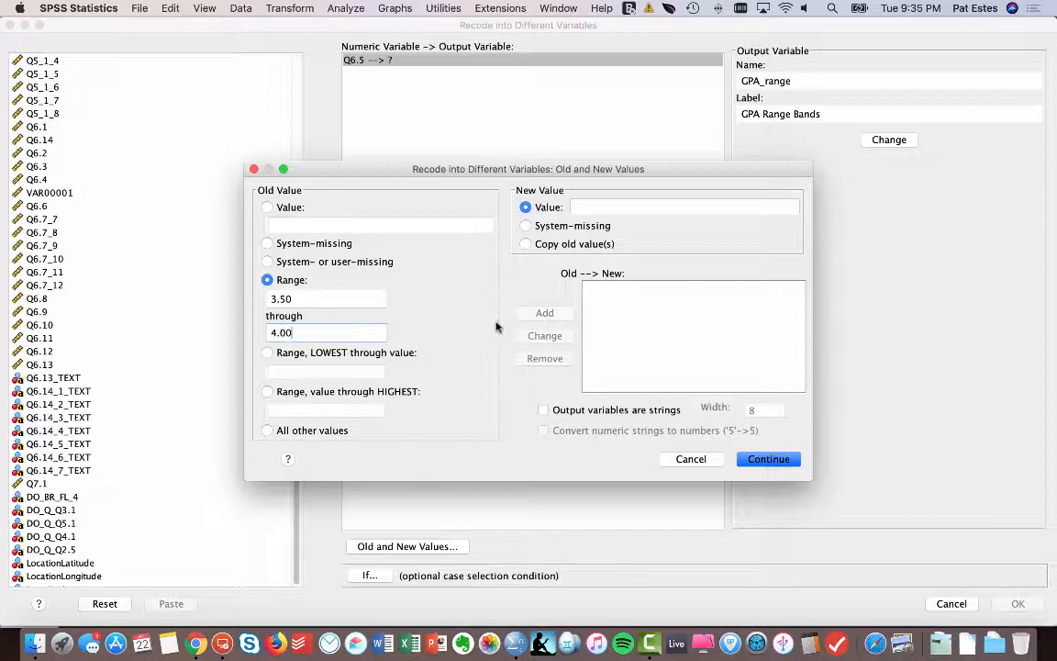
{"action": "left_click", "coordinate": [594, 205]}
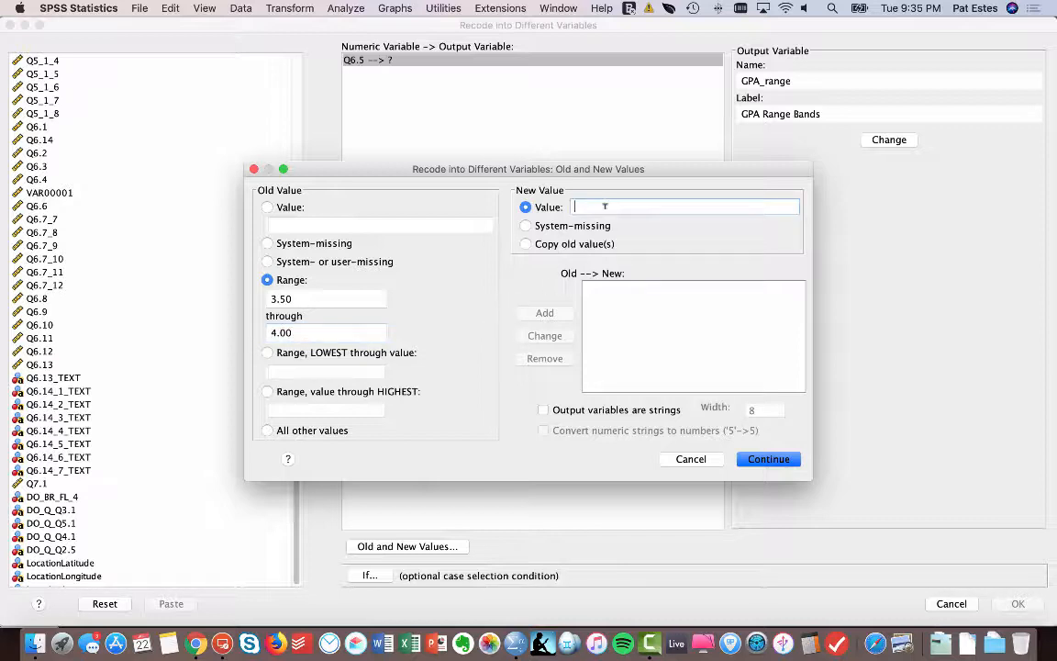
{"action": "type", "text": "1"}
{"action": "left_click", "coordinate": [550, 313]}
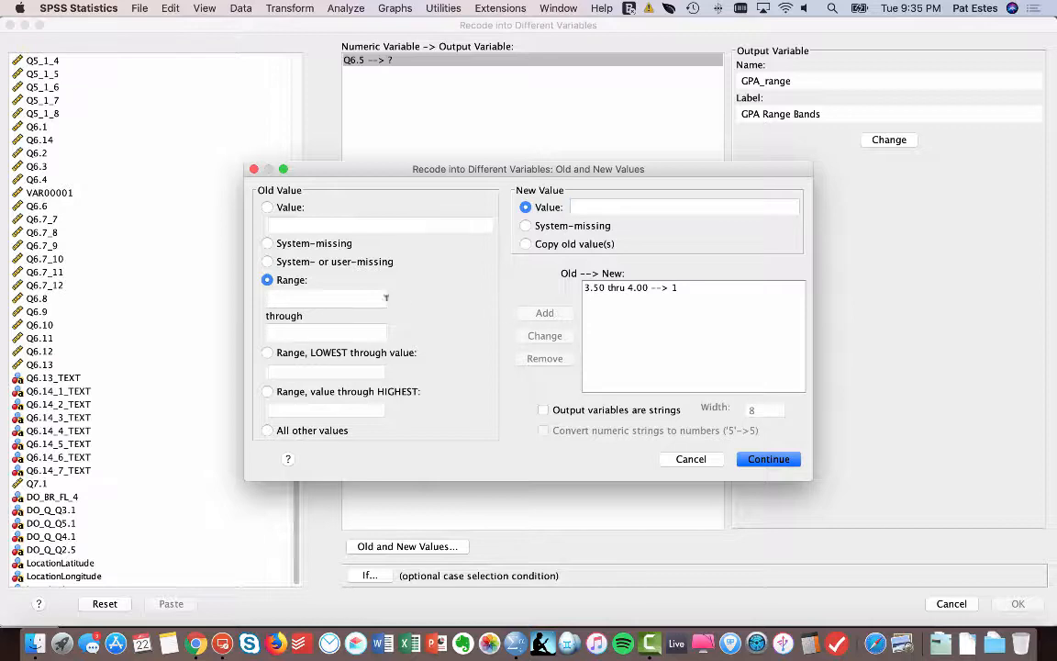
- Add a rule recoding the range 3.00 through 3.49 to 2
{"action": "left_click", "coordinate": [386, 298]}
{"action": "type", "text": "3.0"}
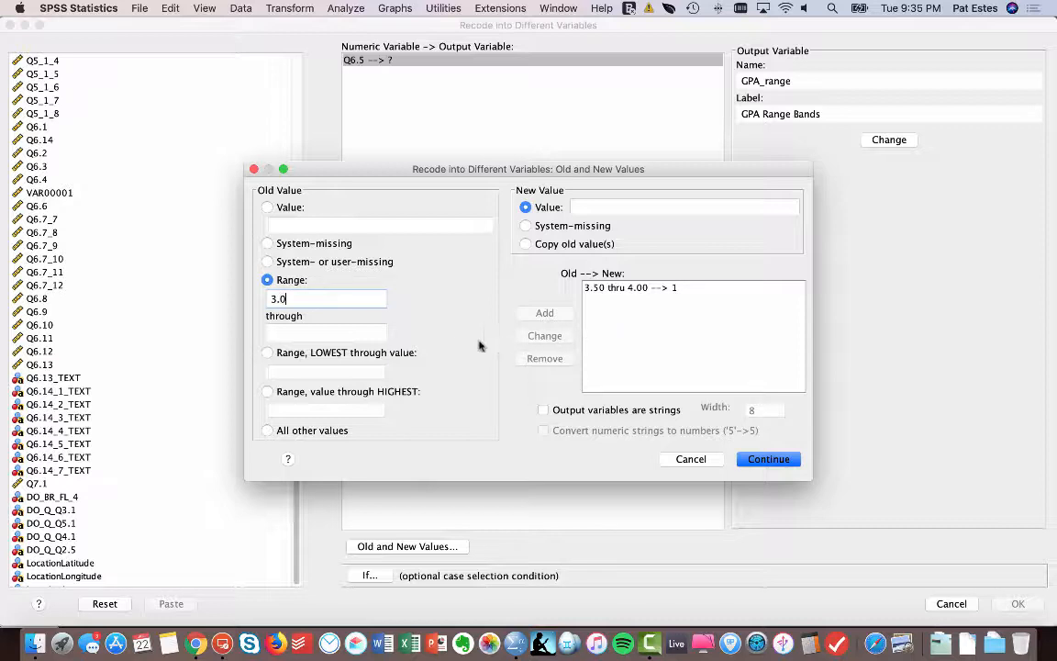
{"action": "key", "text": "Tab"}
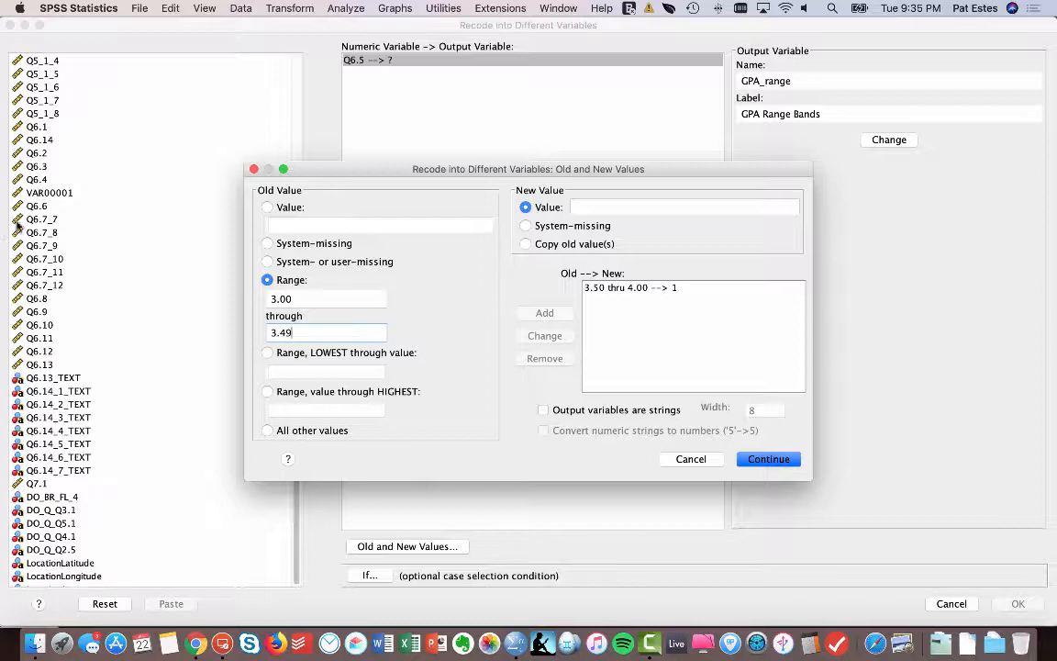
{"action": "left_click", "coordinate": [599, 206]}
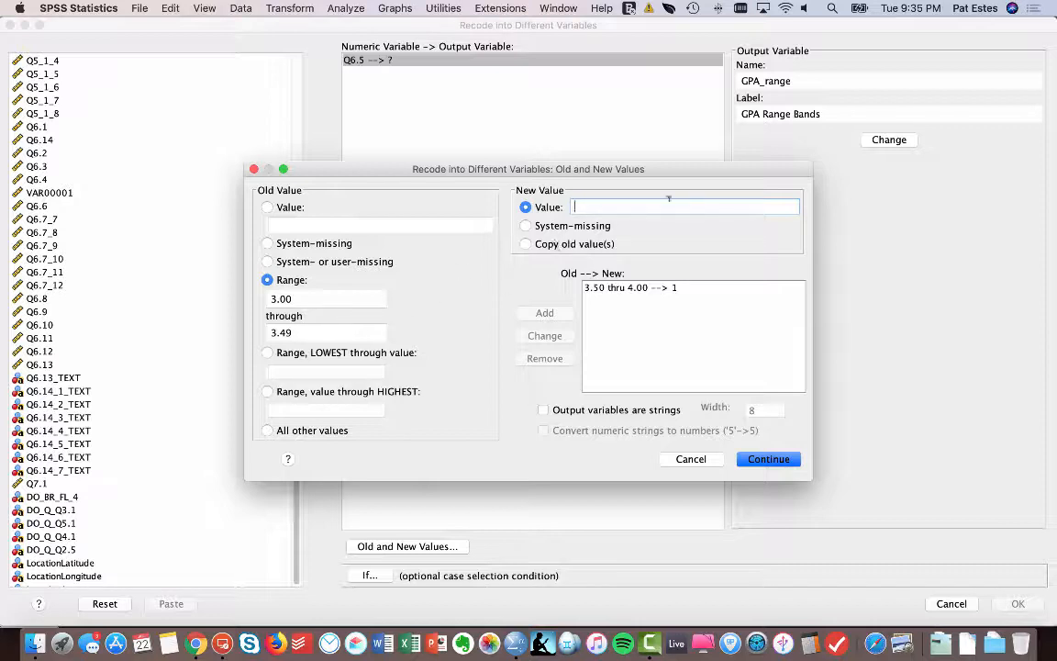
{"action": "type", "text": "2"}
{"action": "left_click", "coordinate": [559, 312]}
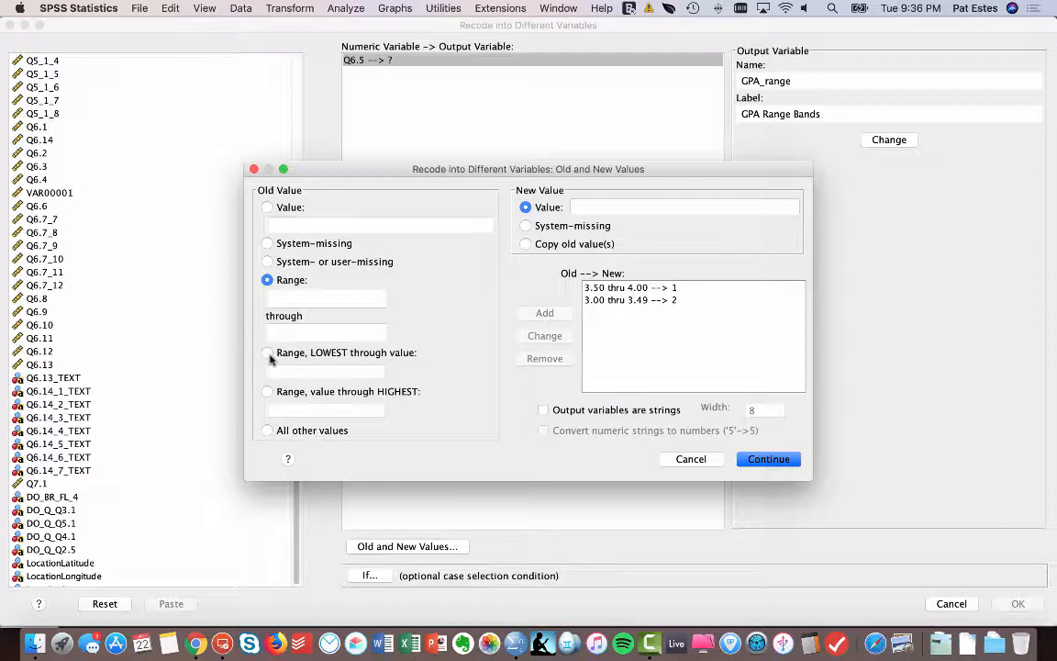
- Add a rule recoding system-missing values to -99
{"action": "left_click", "coordinate": [267, 263]}
{"action": "left_click", "coordinate": [266, 243]}
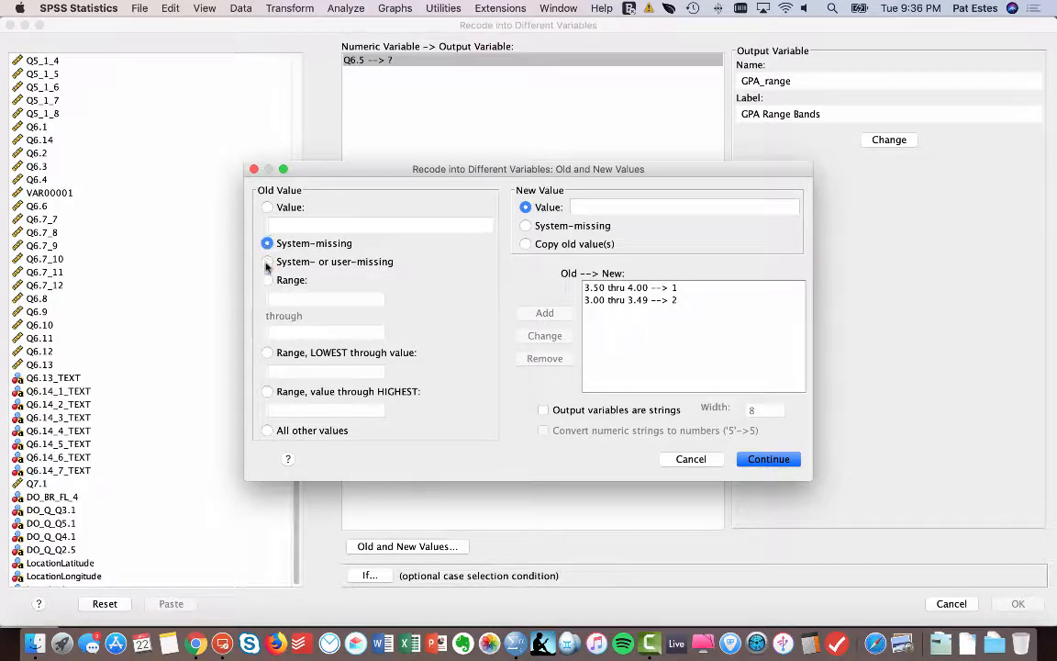
{"action": "left_click", "coordinate": [593, 204]}
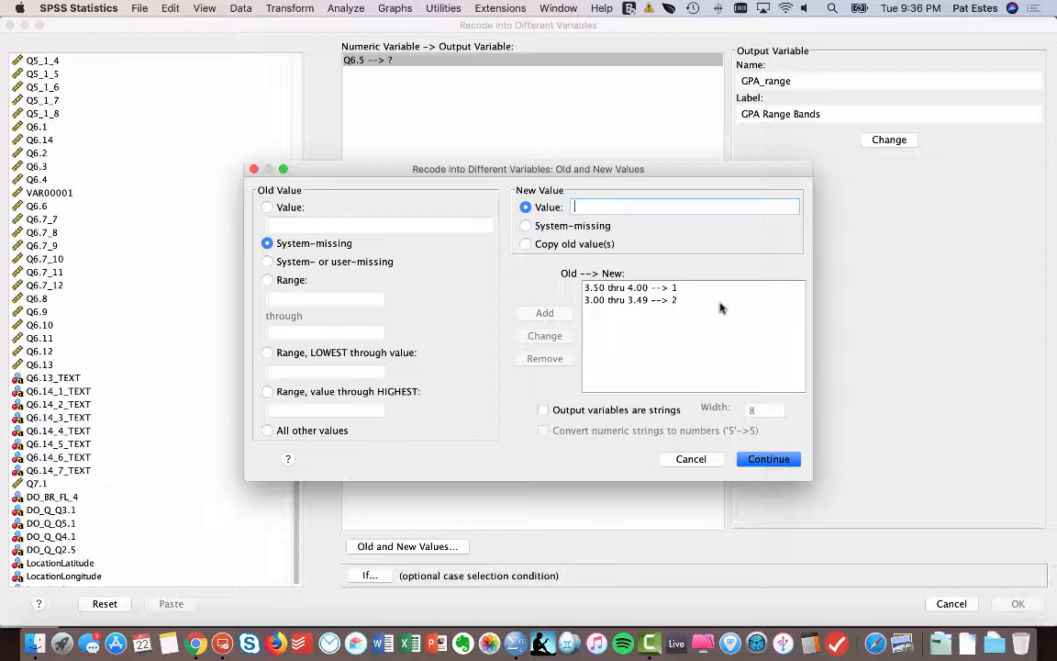
{"action": "left_click", "coordinate": [542, 225]}
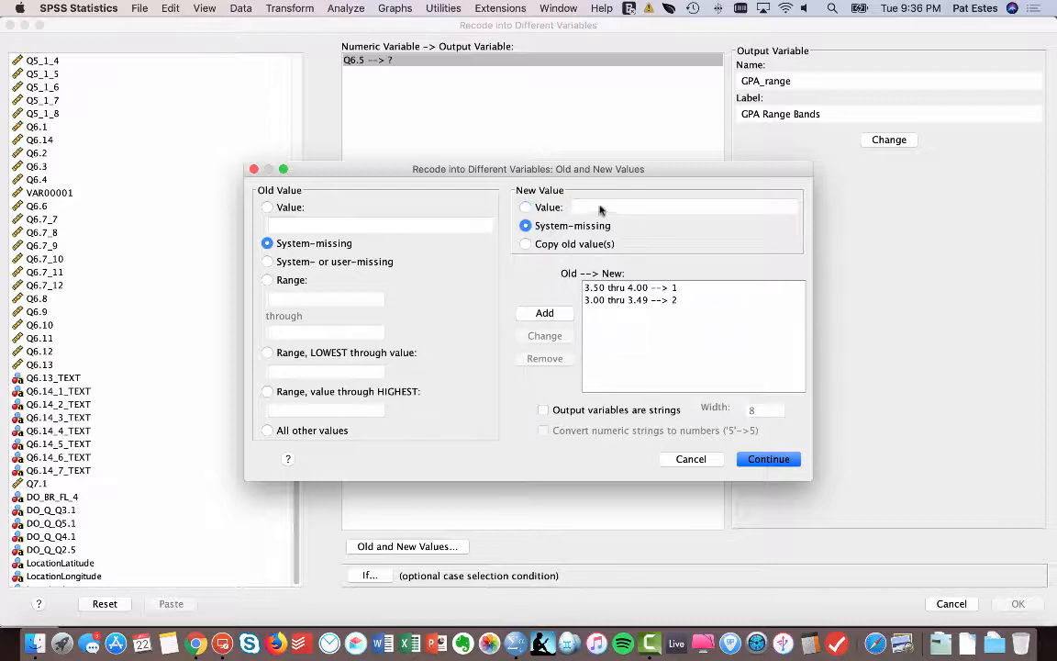
{"action": "left_click", "coordinate": [556, 208]}
{"action": "type", "text": "-"}
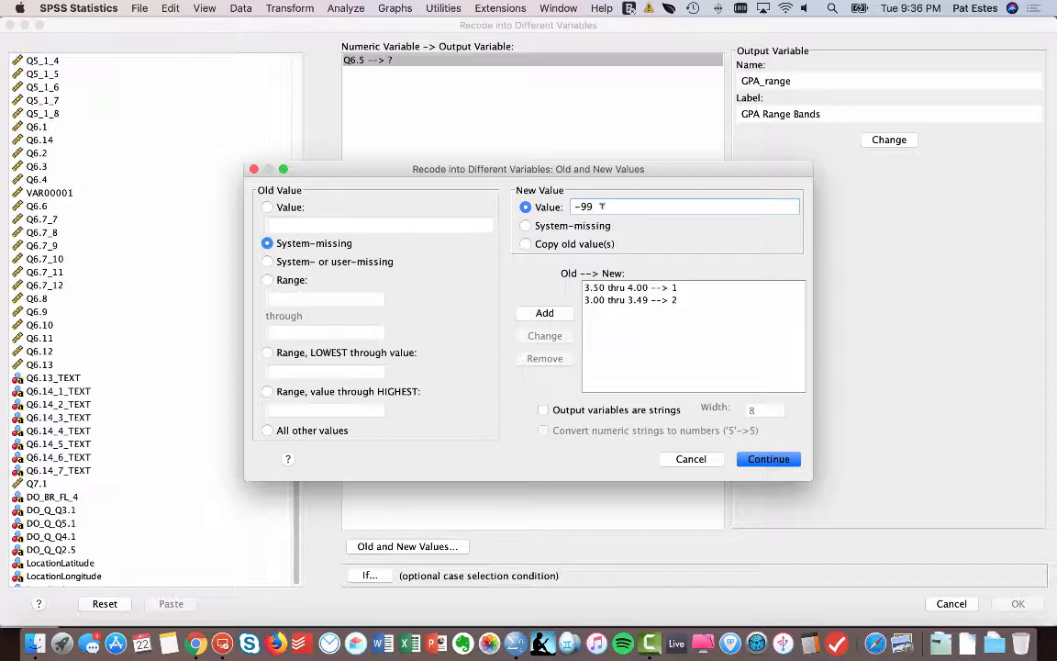
{"action": "type", "text": "99"}
{"action": "left_click", "coordinate": [546, 314]}
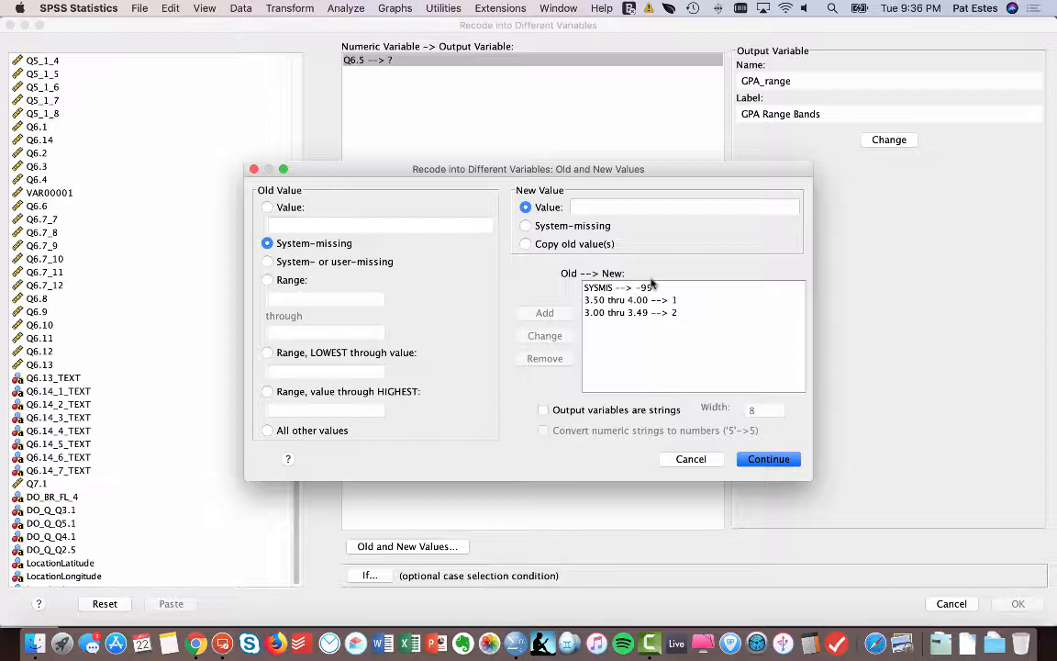
- Accept the recode rules, assign GPA_range as the output variable for Q6.5, and paste the command as syntax
{"action": "left_click", "coordinate": [751, 458]}
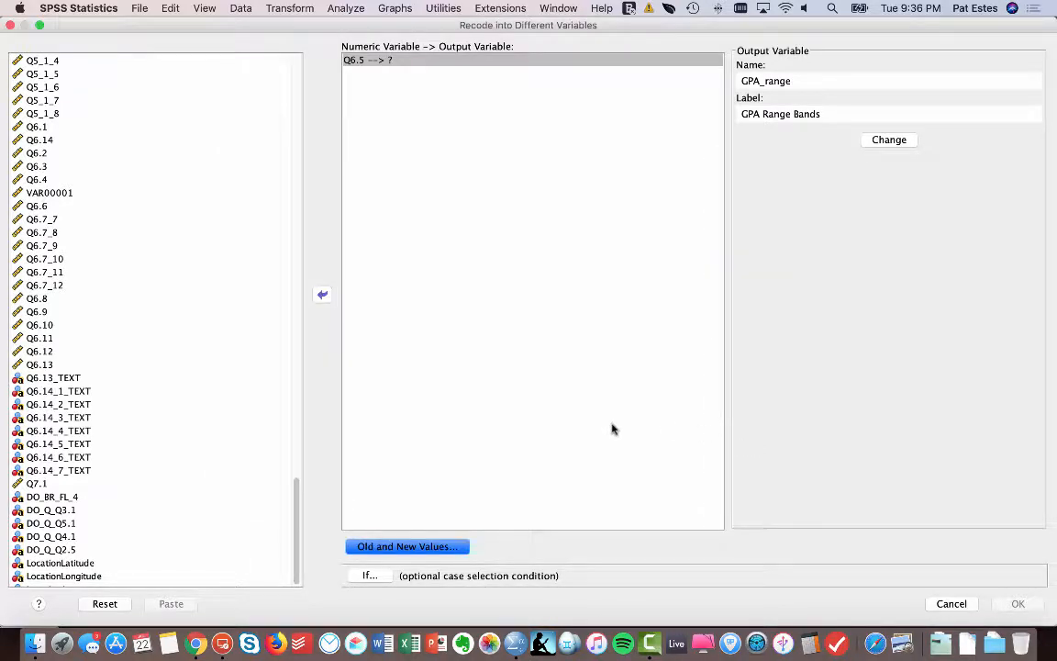
{"action": "left_click", "coordinate": [882, 141]}
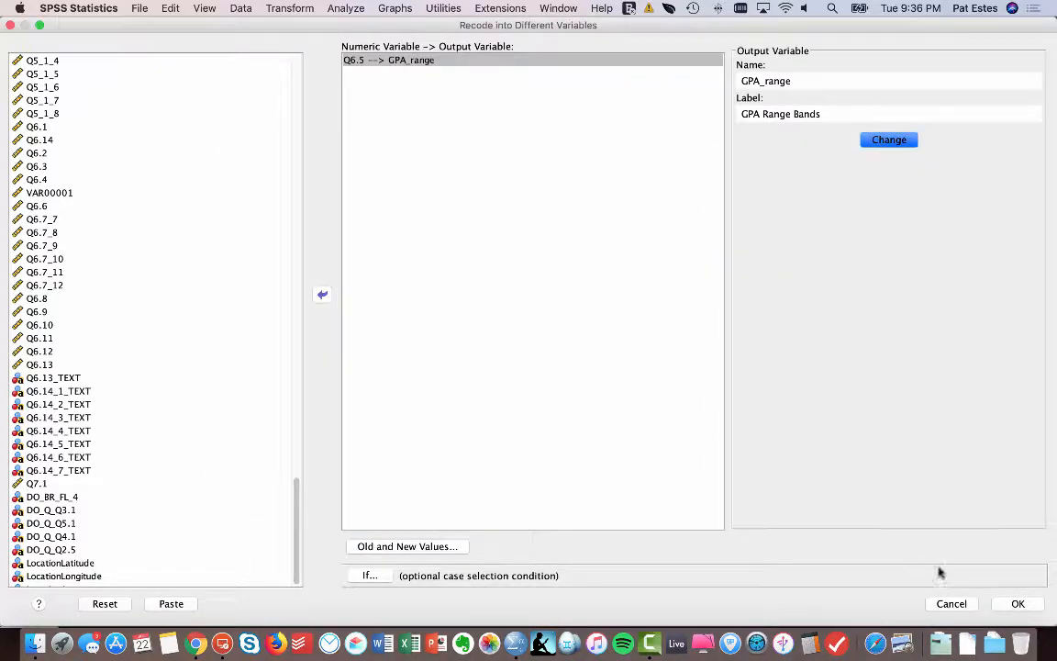
{"action": "left_click", "coordinate": [170, 604]}
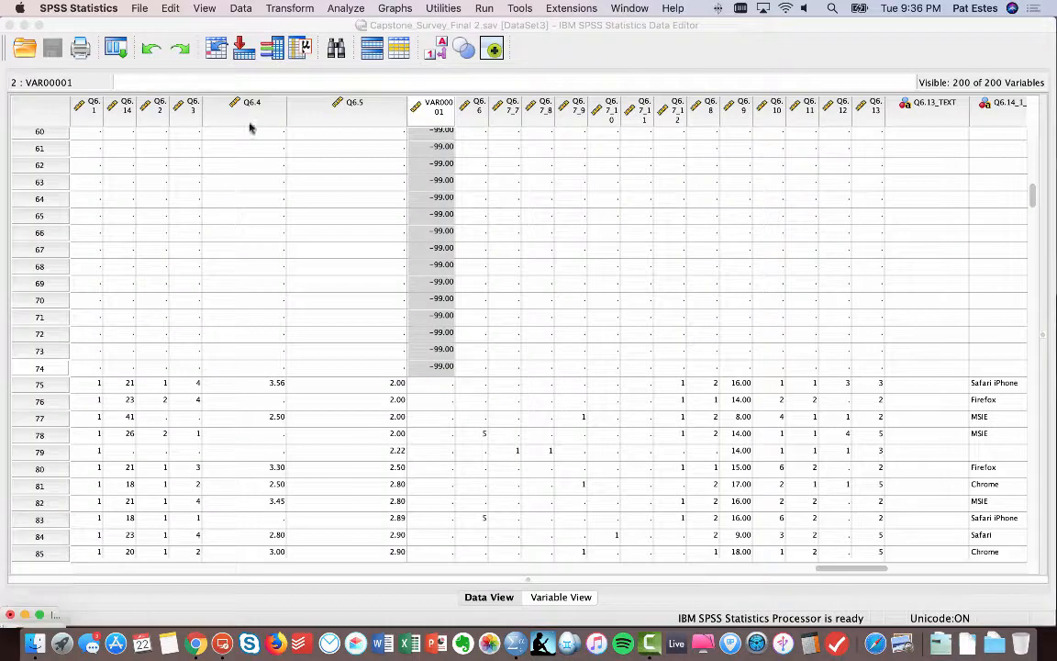
- Bring the Syntax1 window to the front and enlarge it to full size
{"action": "left_click", "coordinate": [630, 8]}
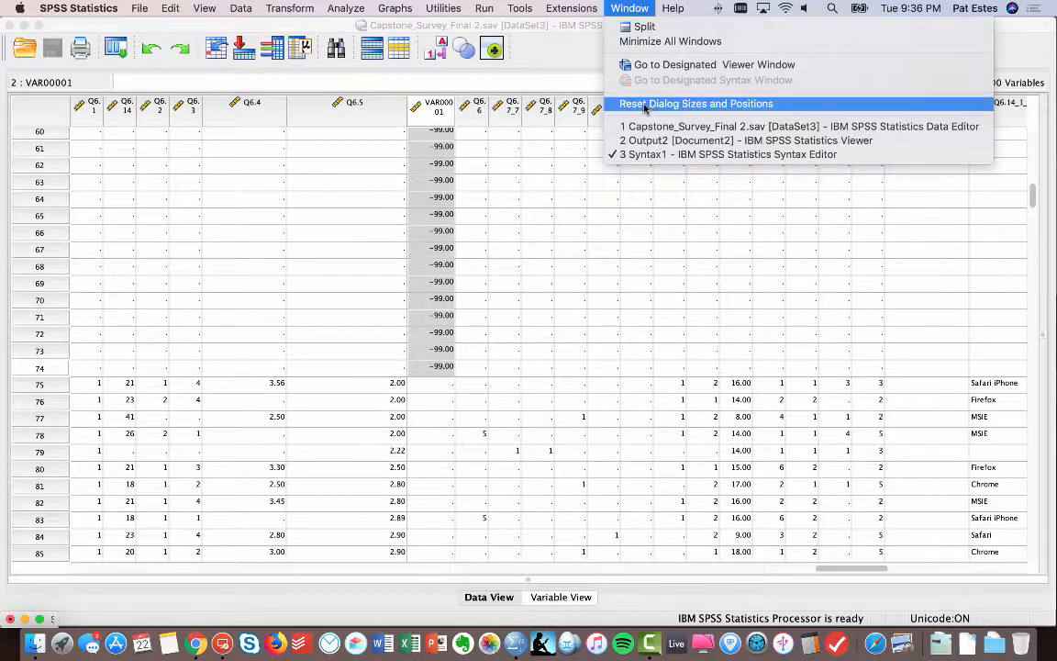
{"action": "left_click", "coordinate": [640, 140]}
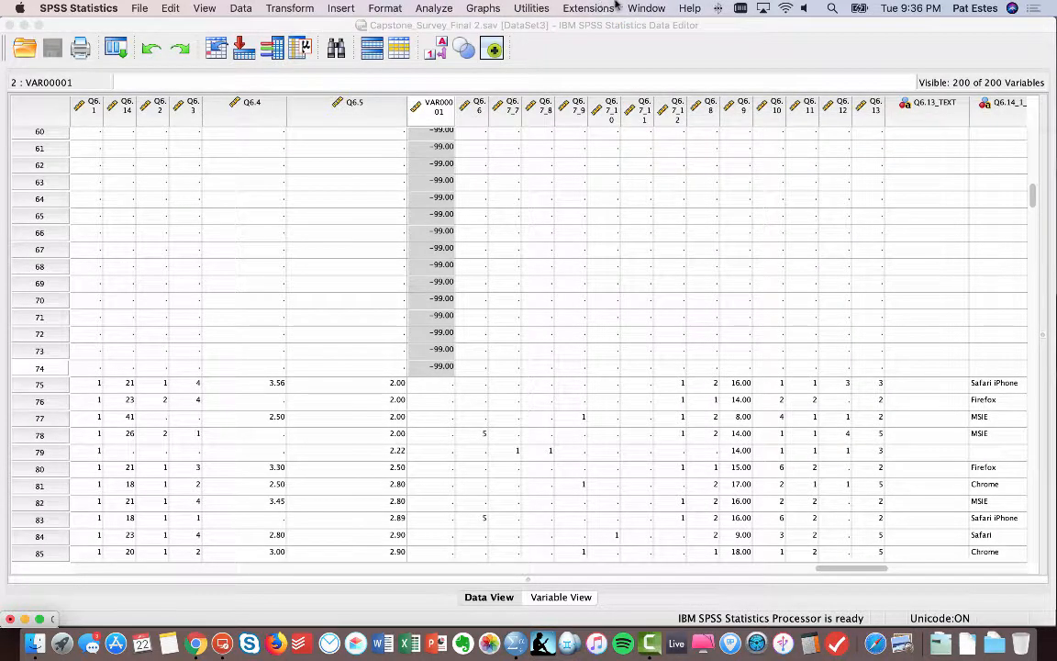
{"action": "left_click", "coordinate": [646, 8]}
{"action": "left_click", "coordinate": [643, 164]}
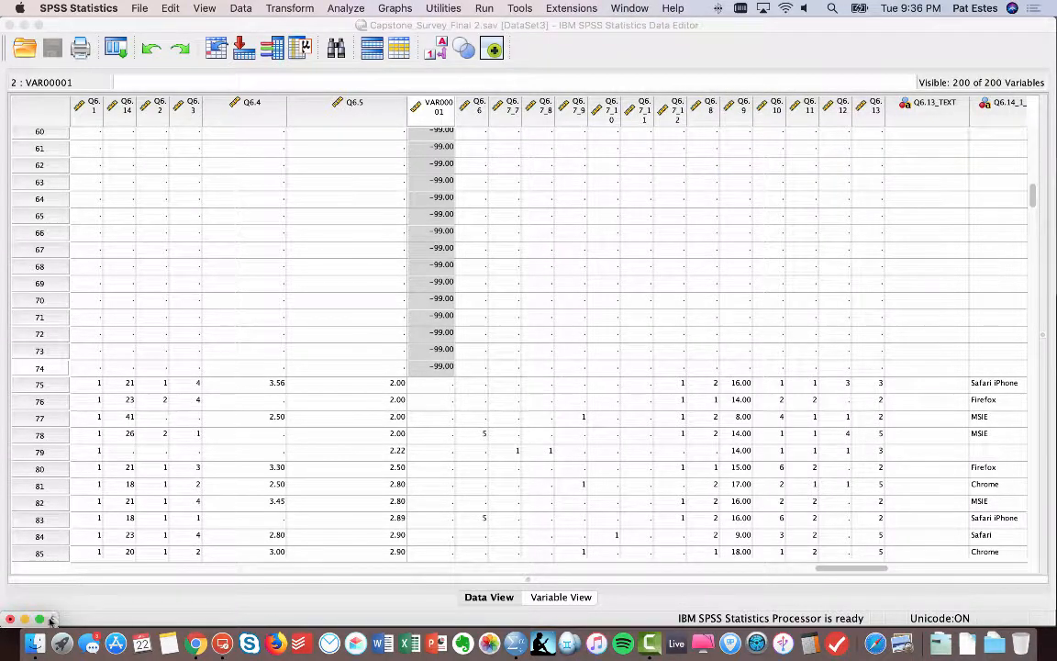
{"action": "left_click_drag", "start_coordinate": [51, 621], "coordinate": [281, 25]}
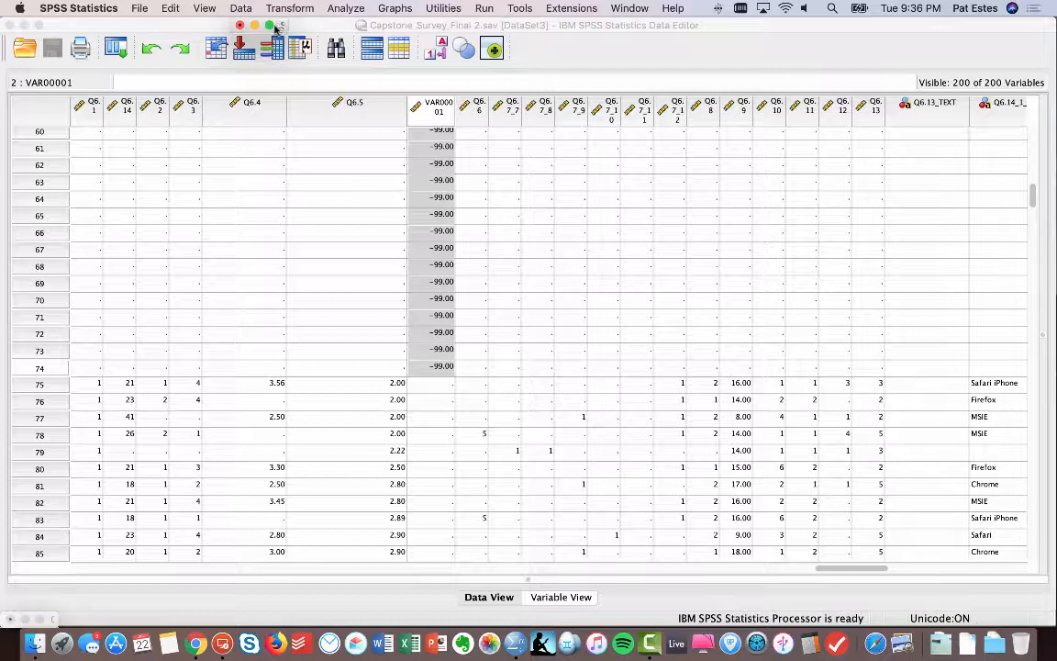
{"action": "left_click", "coordinate": [271, 25]}
- Run all of the pasted recode syntax and return to the survey data set
{"action": "left_click_drag", "start_coordinate": [316, 122], "coordinate": [188, 72]}
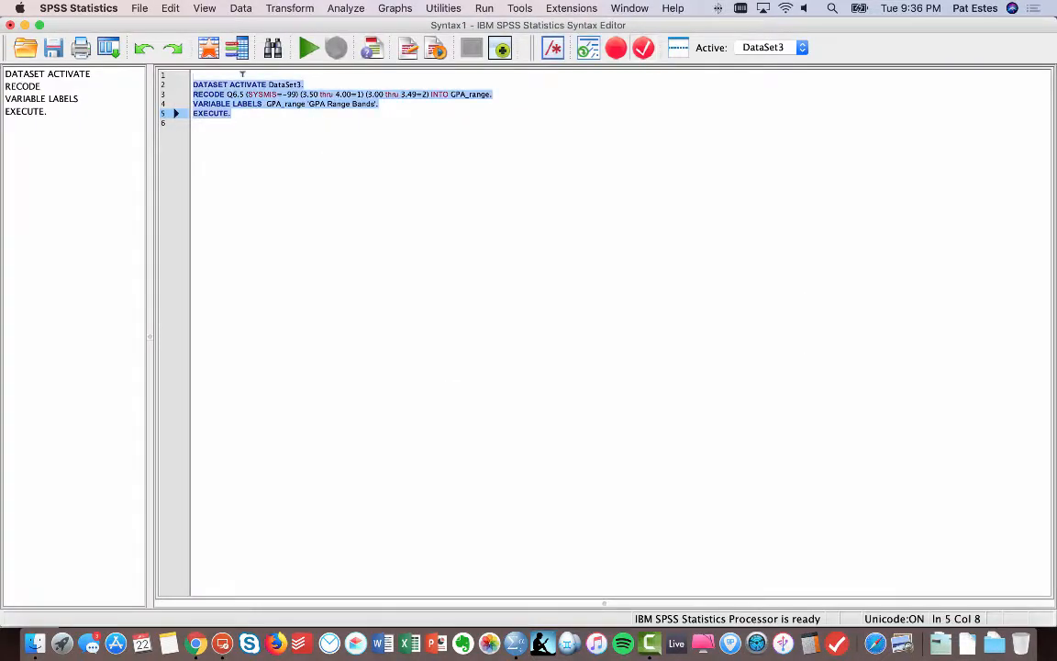
{"action": "left_click", "coordinate": [318, 53]}
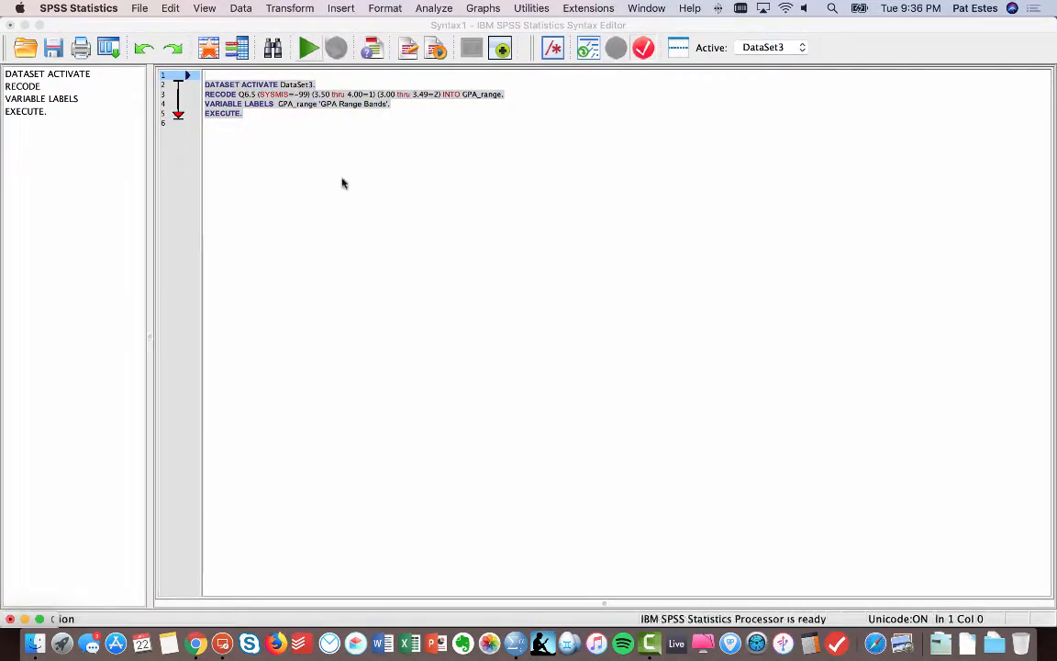
{"action": "mouse_move", "coordinate": [0, 0]}
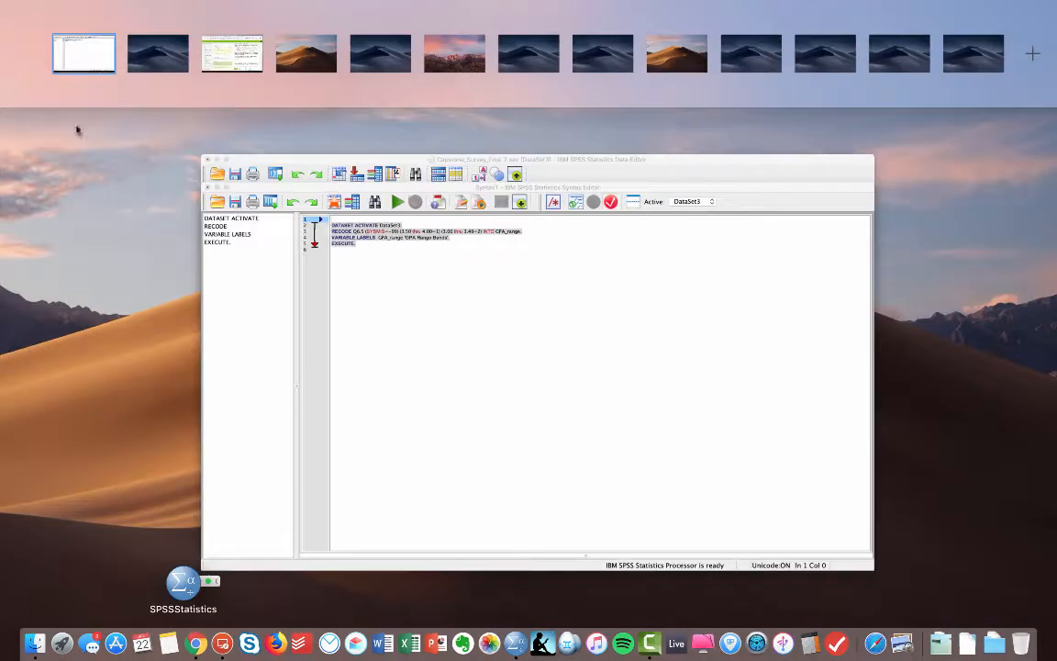
{"action": "left_click", "coordinate": [251, 204]}
{"action": "left_click", "coordinate": [25, 26]}
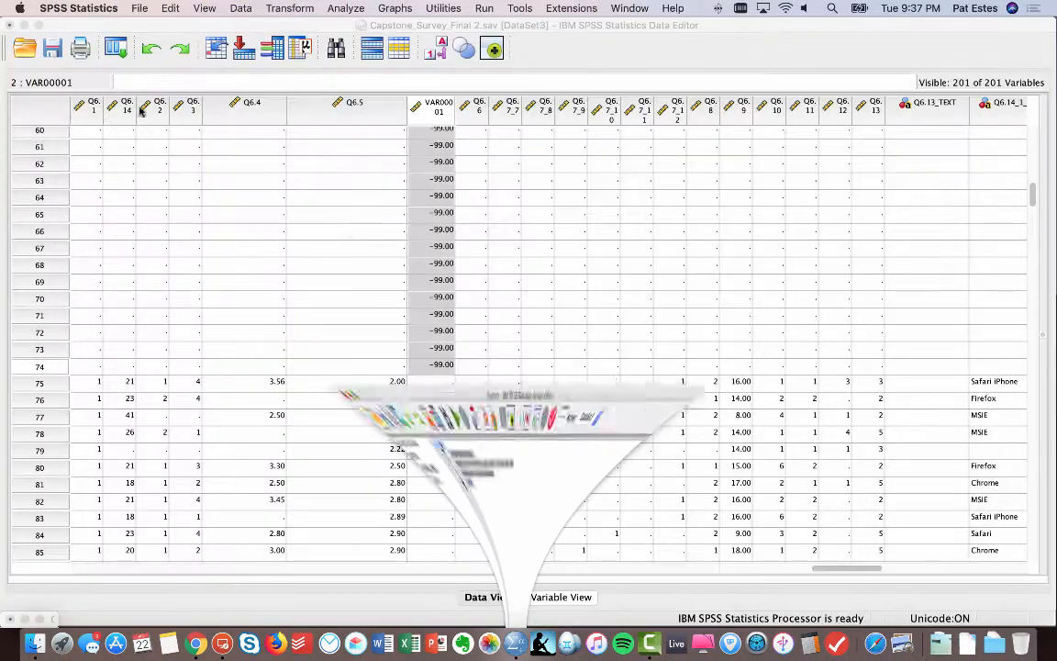
- Open the value labels of the GPA_range variable and label value 1 as "3.50 - 4.00"
{"action": "left_click", "coordinate": [542, 598]}
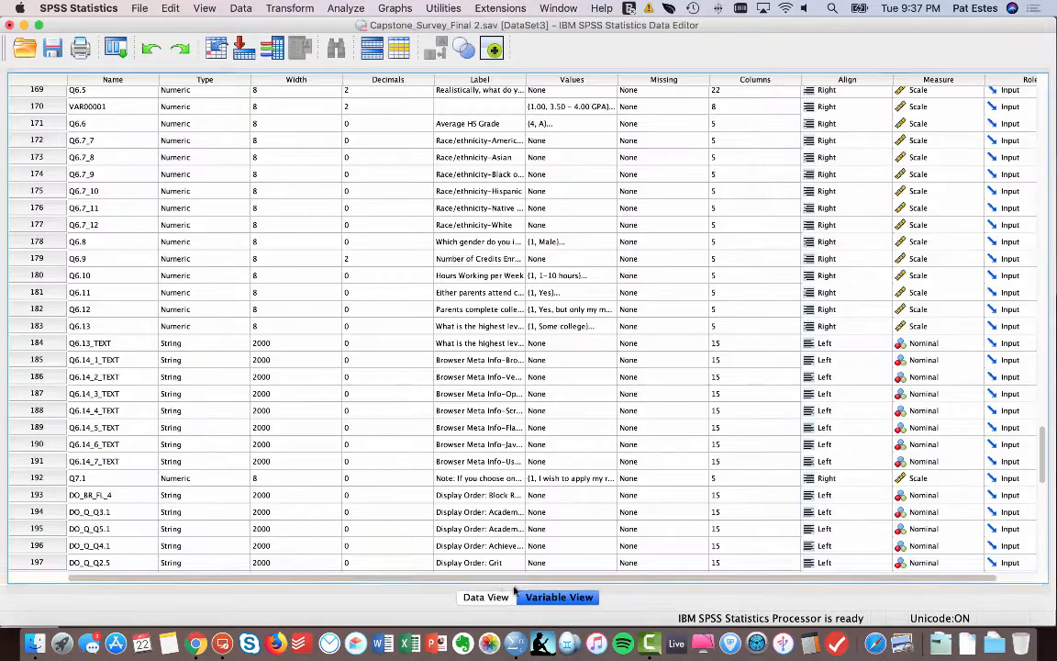
{"action": "scroll", "coordinate": [432, 477], "scroll_direction": "down", "scroll_amount": 3}
{"action": "scroll", "coordinate": [456, 503], "scroll_direction": "down", "scroll_amount": 5}
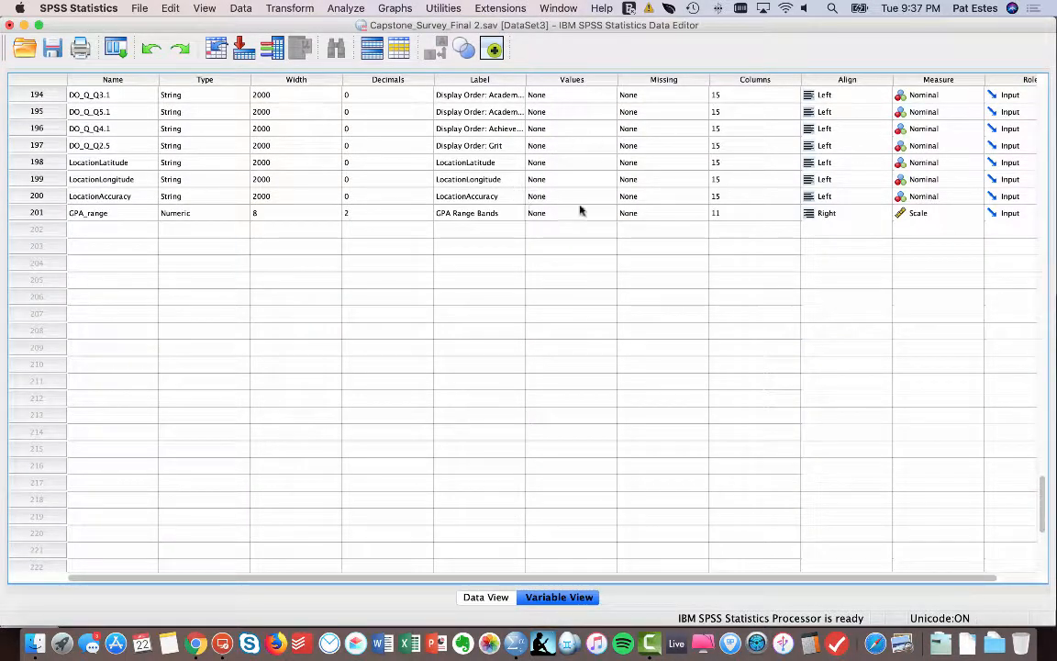
{"action": "left_click", "coordinate": [611, 214]}
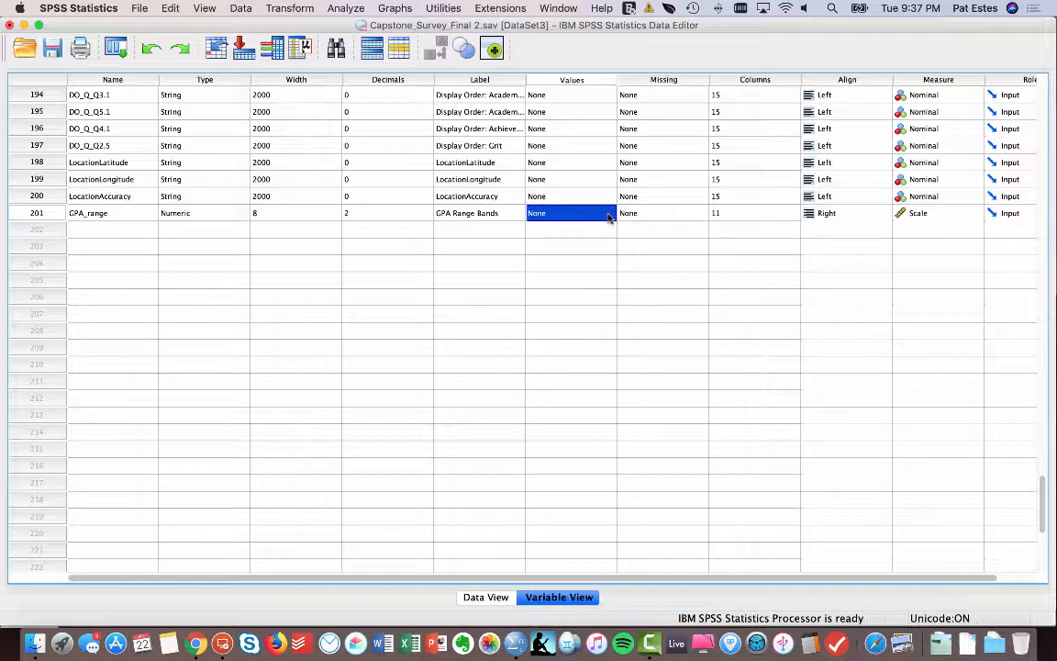
{"action": "left_click", "coordinate": [608, 213]}
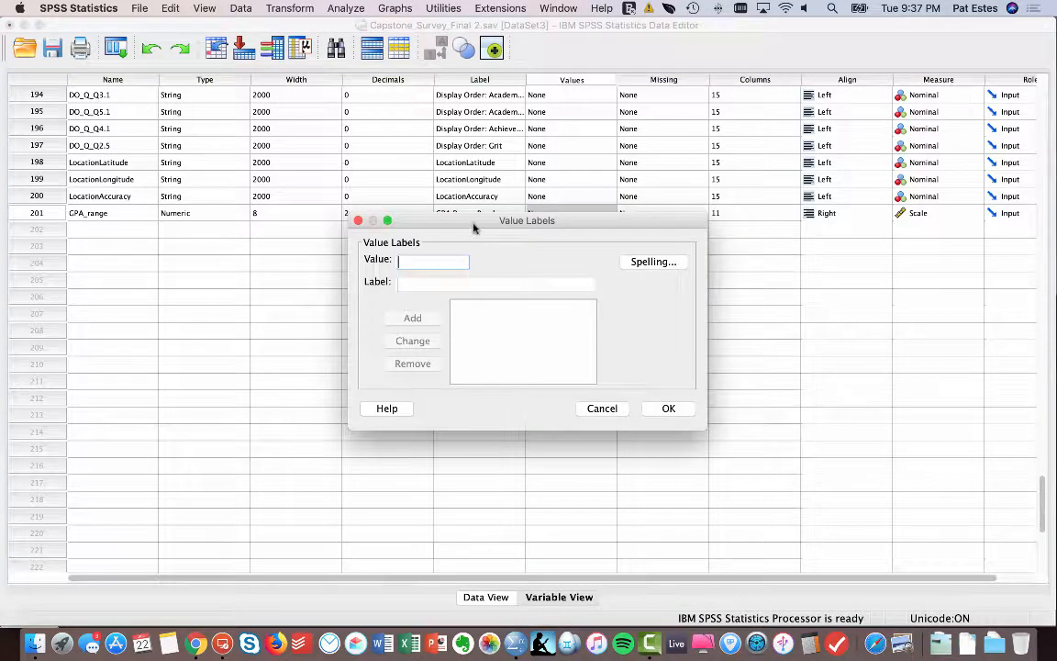
{"action": "left_click_drag", "start_coordinate": [474, 227], "coordinate": [474, 280]}
{"action": "type", "text": "1"}
{"action": "key", "text": "Tab"}
{"action": "type", "text": "3"}
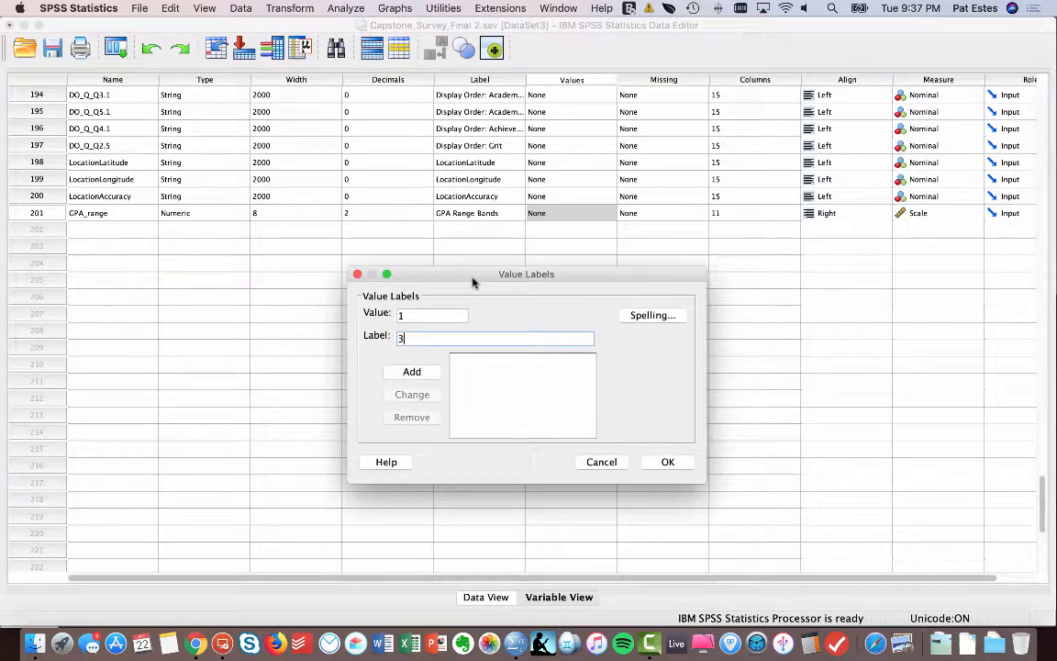
{"action": "type", "text": ".50 - 4.00"}
{"action": "left_click", "coordinate": [430, 372]}
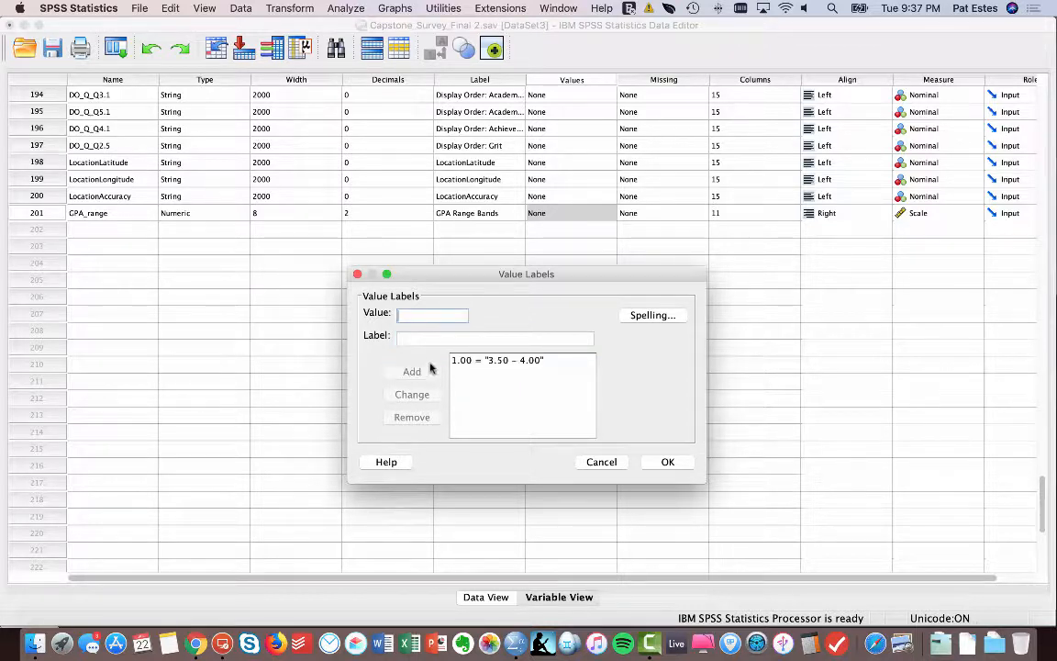
- Add the value label "3.00 - 3.49" for value 2
{"action": "type", "text": "2"}
{"action": "key", "text": "Tab"}
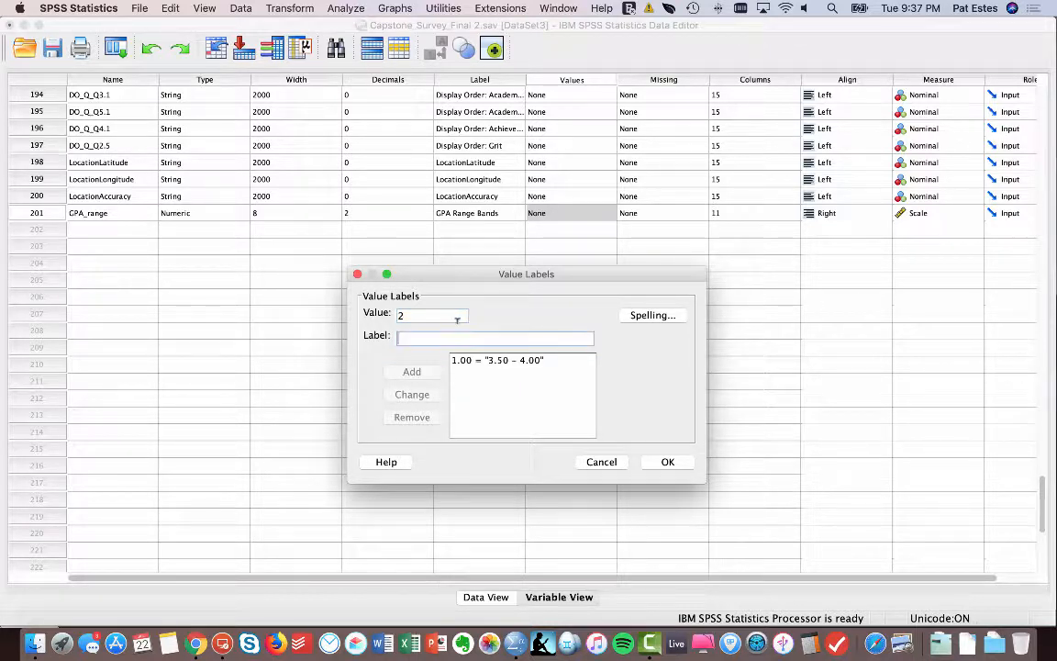
{"action": "type", "text": "3.00 - 3.49"}
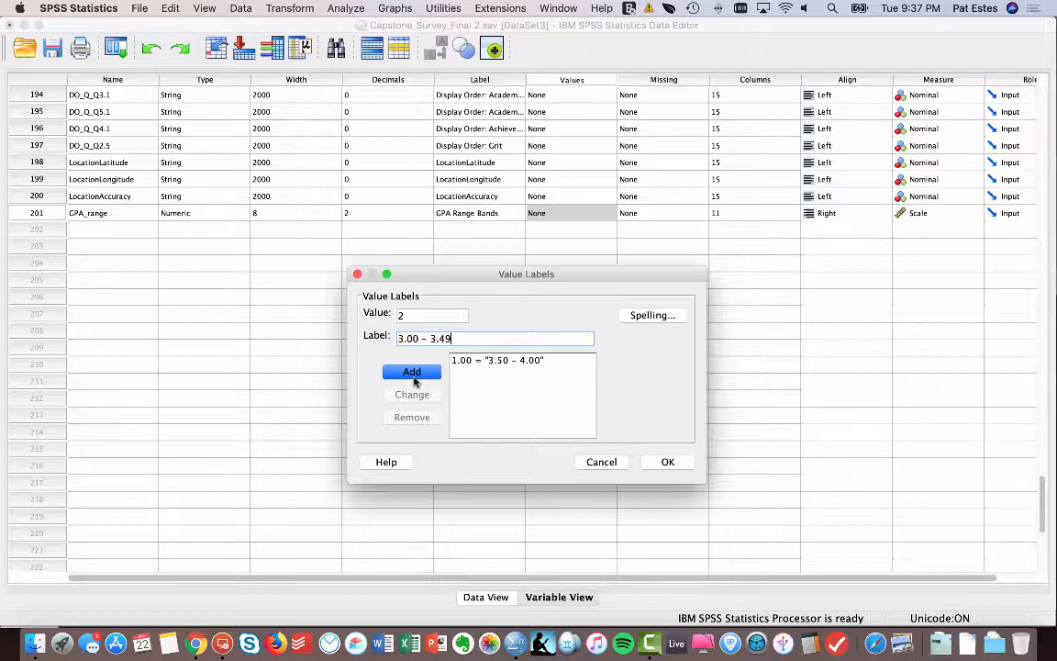
{"action": "left_click", "coordinate": [412, 371]}
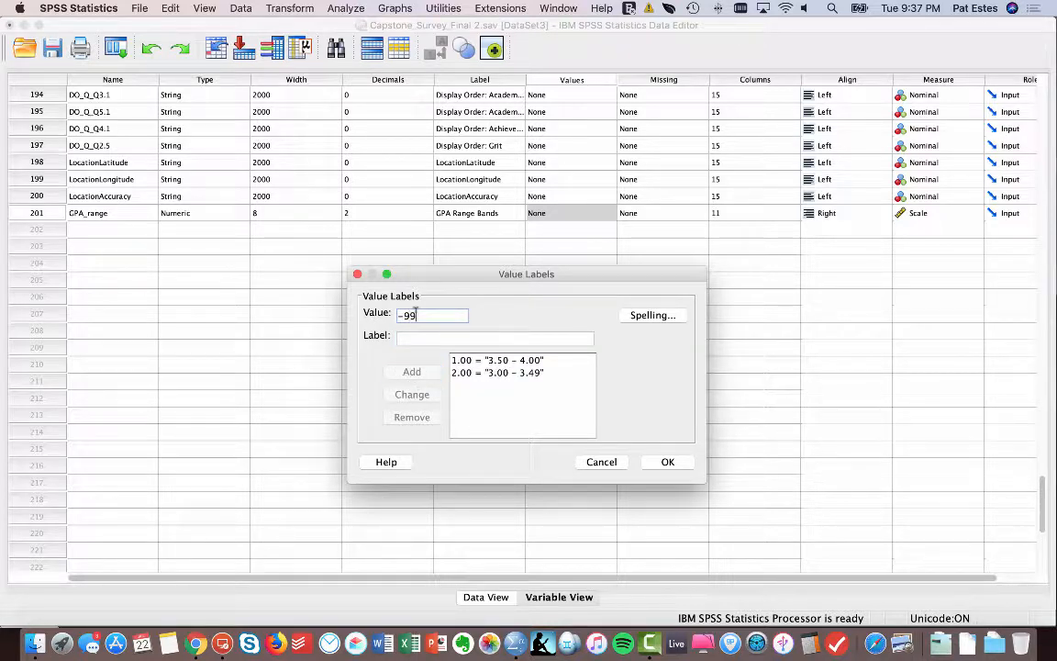
- Label value -99 as "Missing" and save the value labels of GPA_range
{"action": "key", "text": "Tab"}
{"action": "type", "text": "M"}
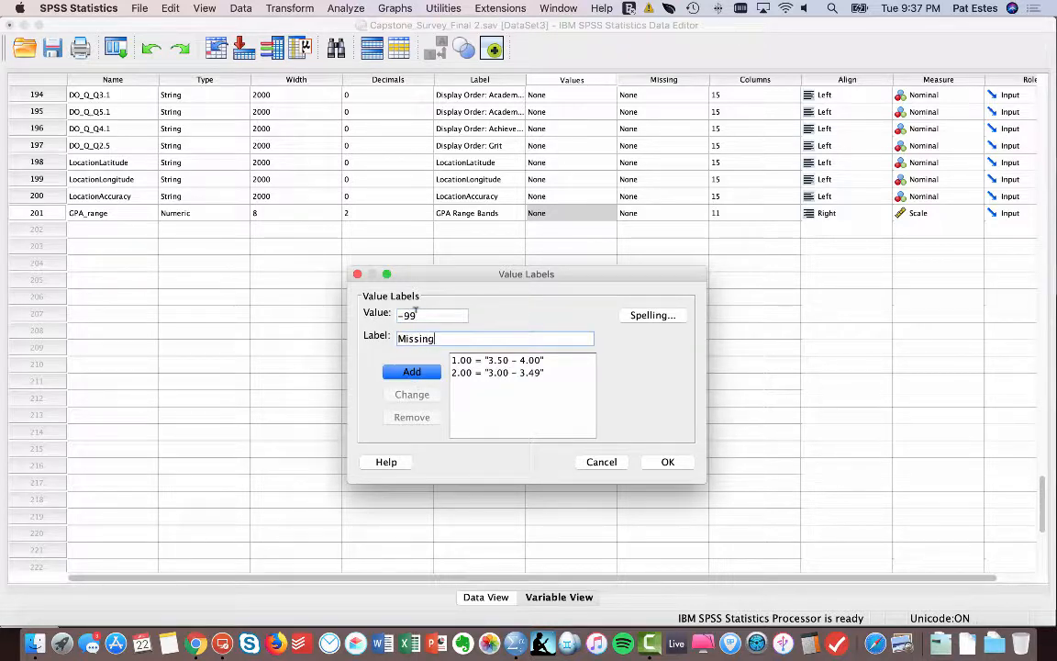
{"action": "left_click", "coordinate": [398, 370]}
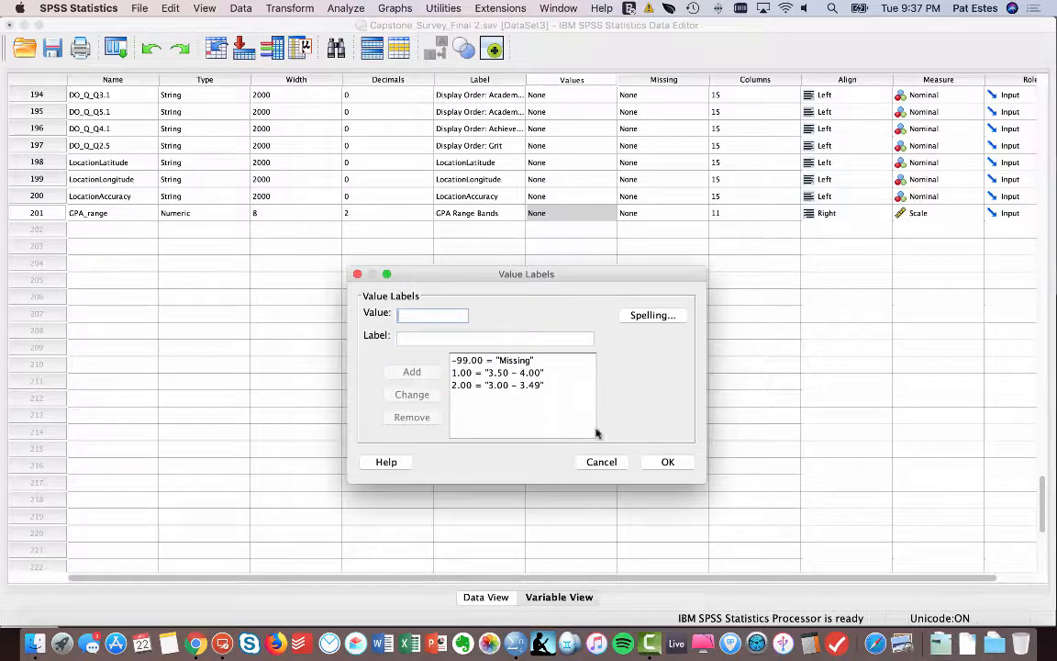
{"action": "left_click", "coordinate": [667, 463]}
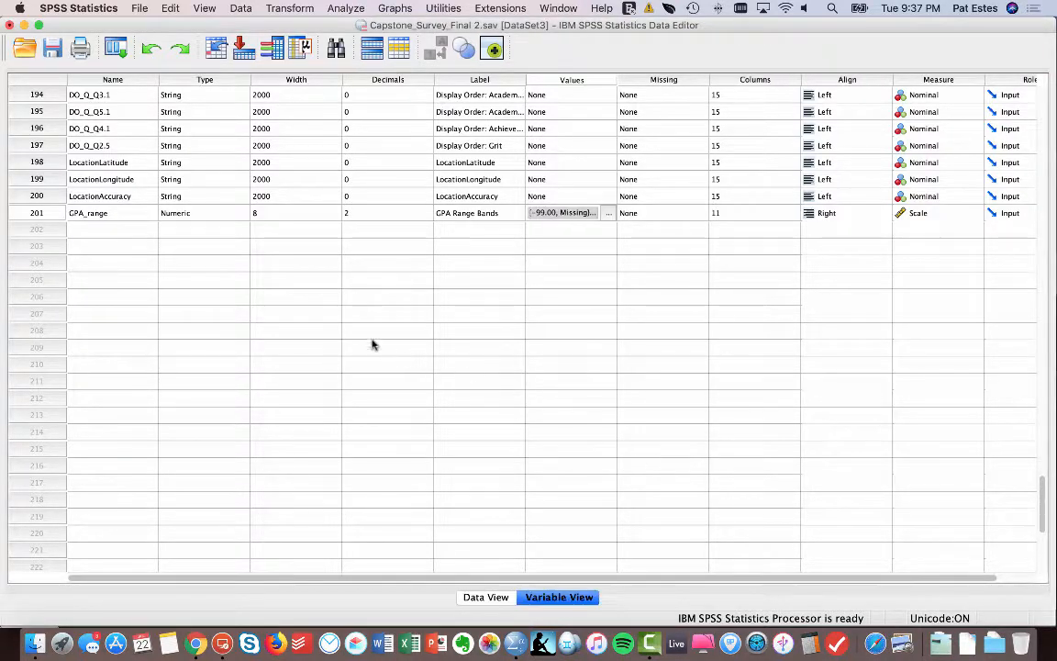
- Run descriptive statistics on GPA_range, examine the statistics table in Output2, and return to the variable list
{"action": "right_click", "coordinate": [40, 214]}
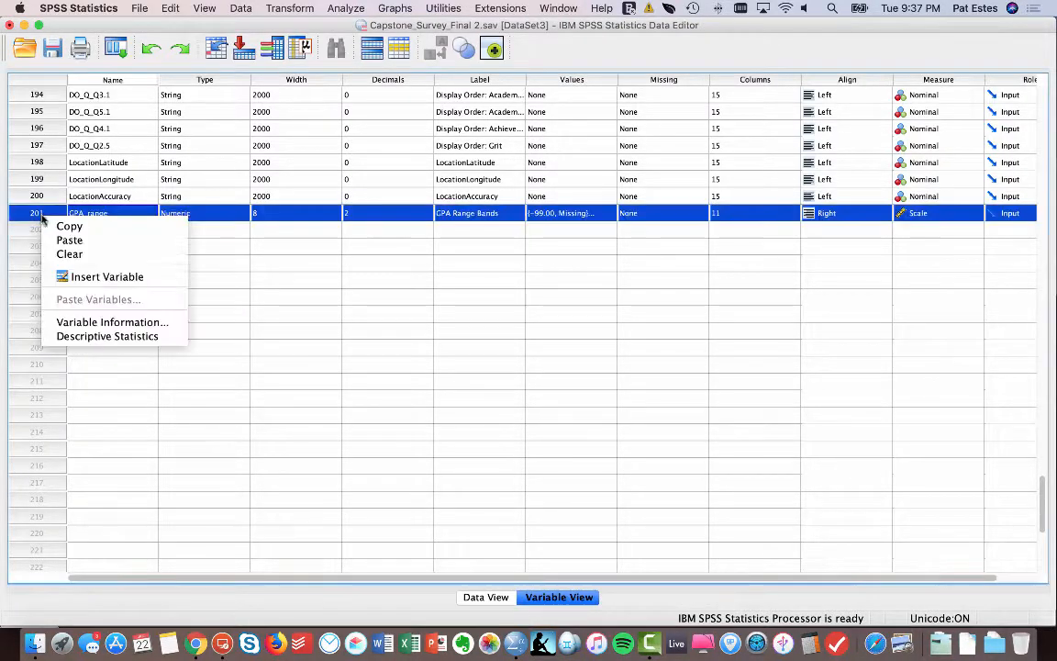
{"action": "left_click", "coordinate": [108, 336]}
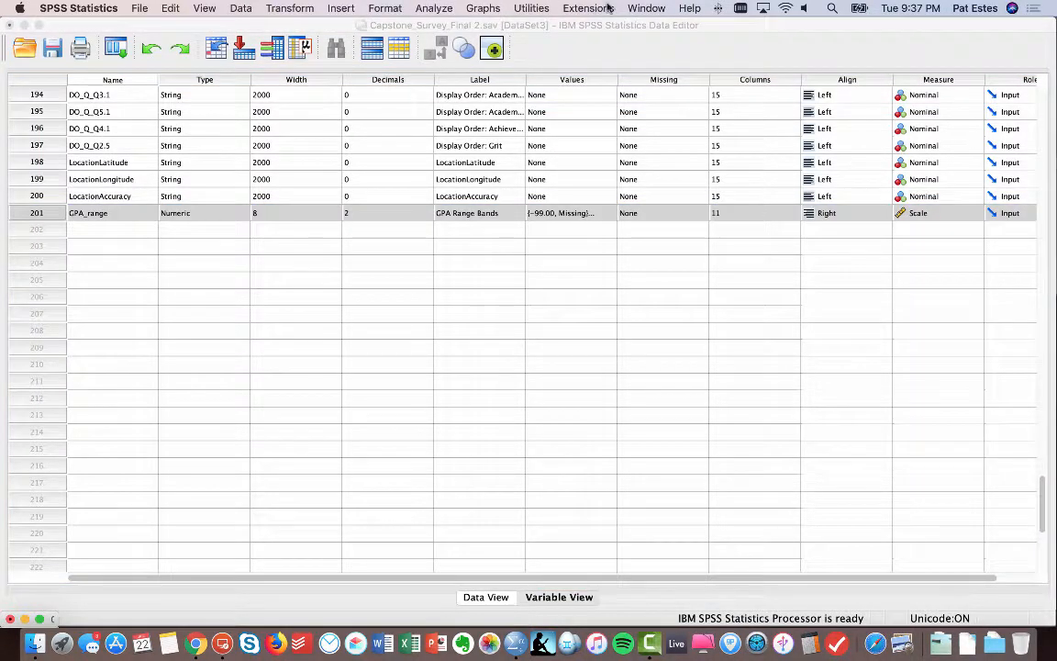
{"action": "left_click", "coordinate": [646, 9]}
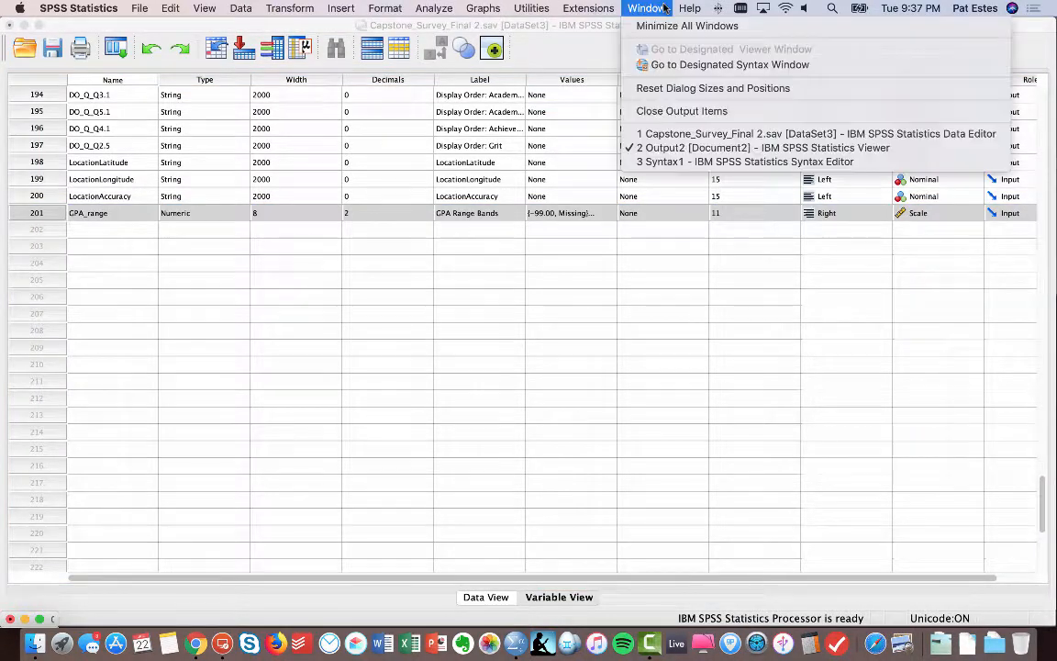
{"action": "left_click", "coordinate": [665, 149]}
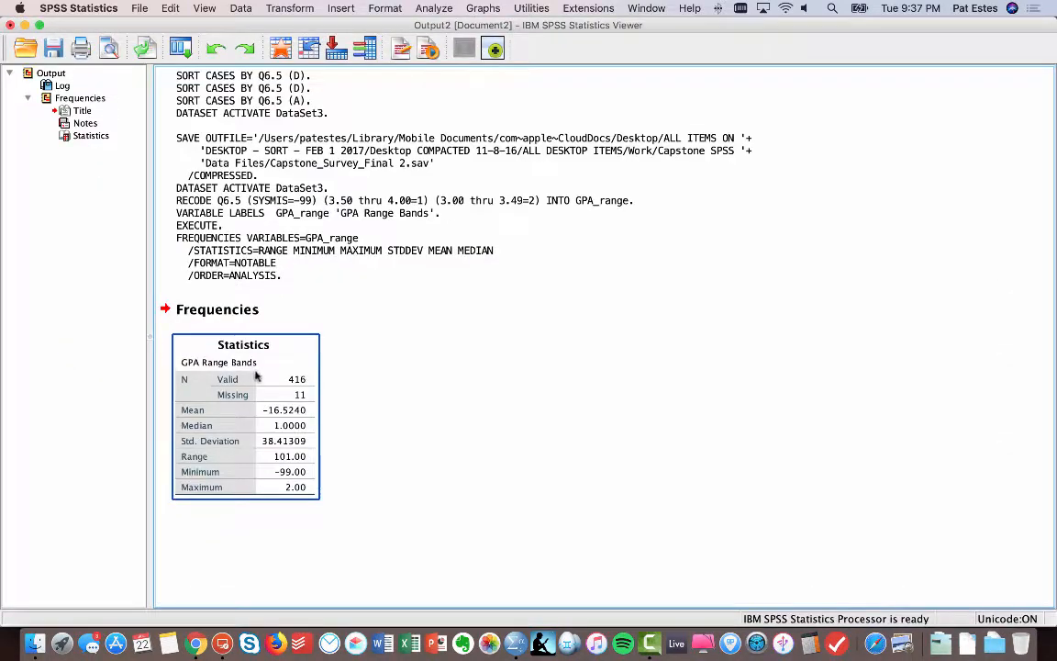
{"action": "left_click", "coordinate": [25, 25]}
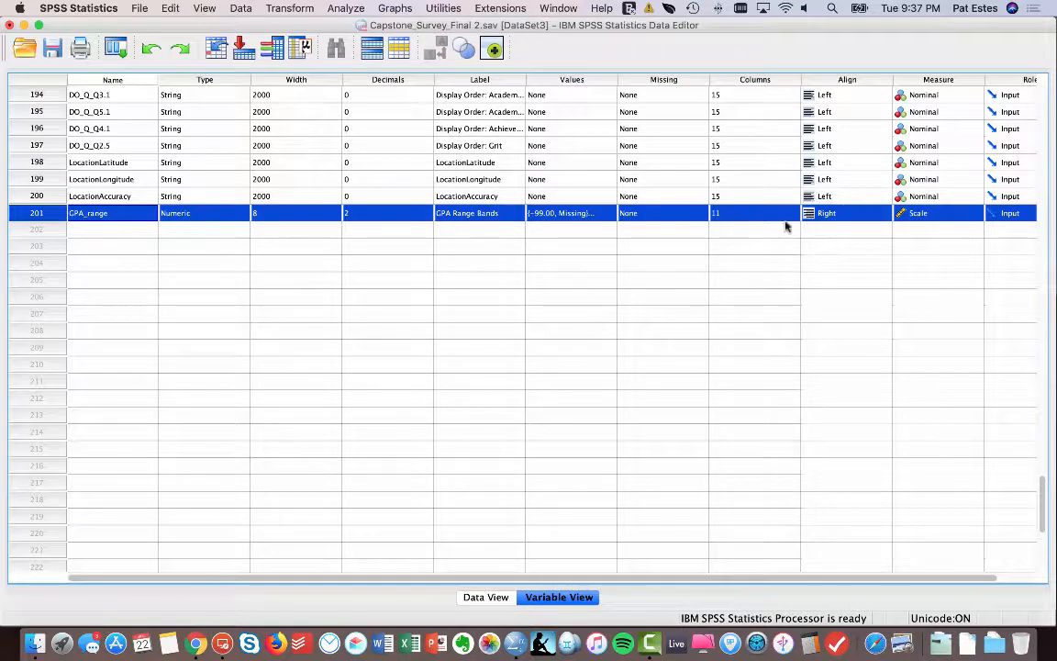
- Set the measurement level of GPA_range to Nominal
{"action": "left_click", "coordinate": [916, 219]}
{"action": "left_click", "coordinate": [916, 219]}
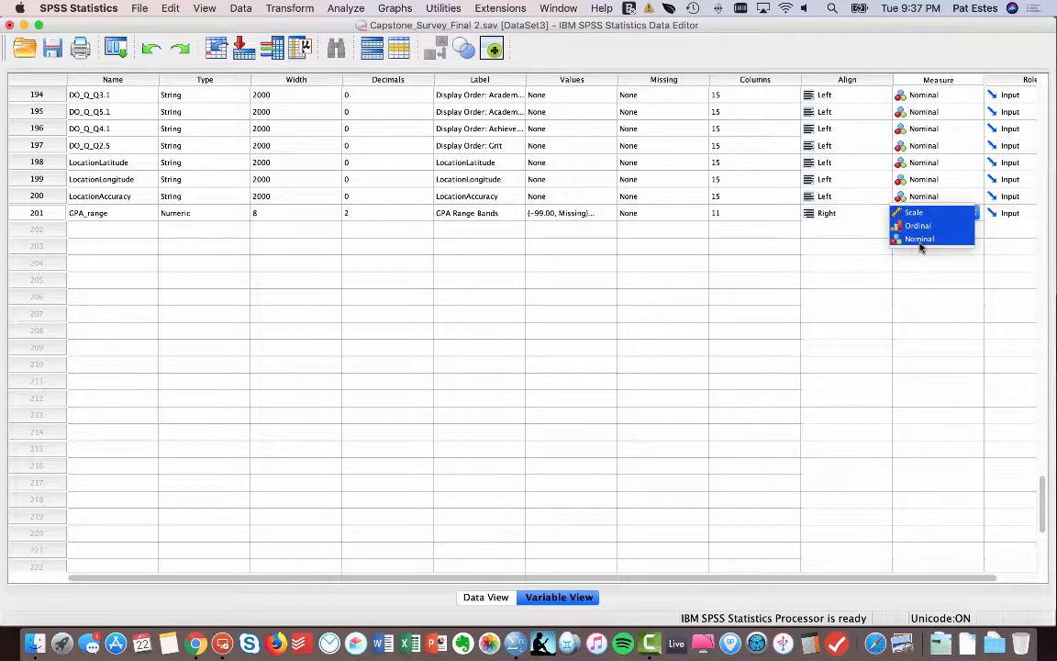
{"action": "left_click", "coordinate": [920, 244]}
- Run descriptive statistics on GPA_range again, examine the GPA Range Bands frequency table, and return to the variable list
{"action": "right_click", "coordinate": [28, 213]}
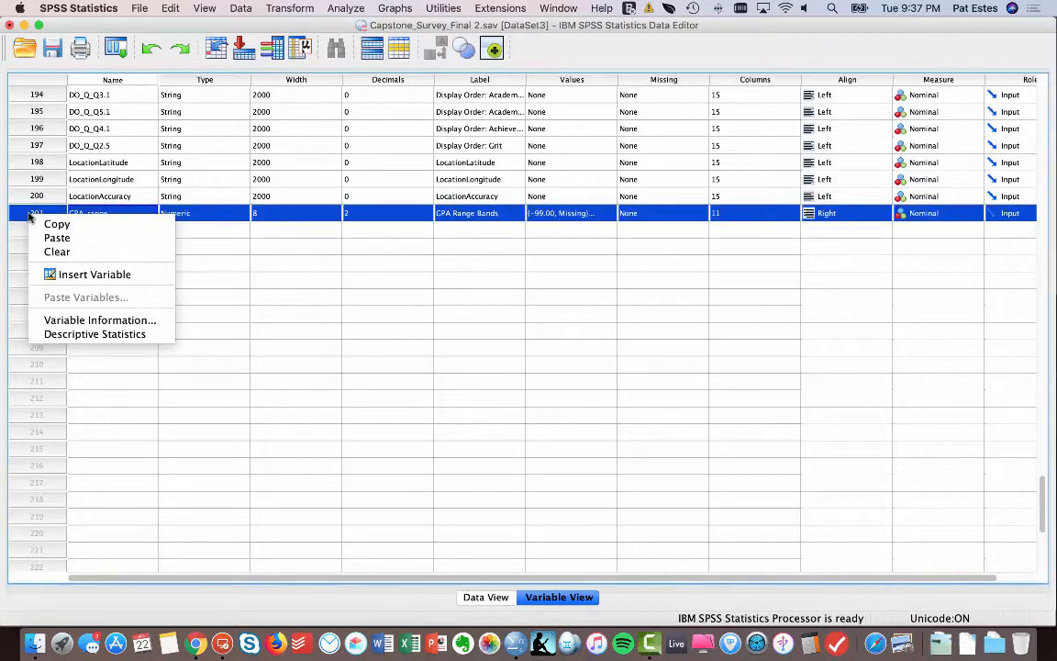
{"action": "left_click", "coordinate": [92, 334]}
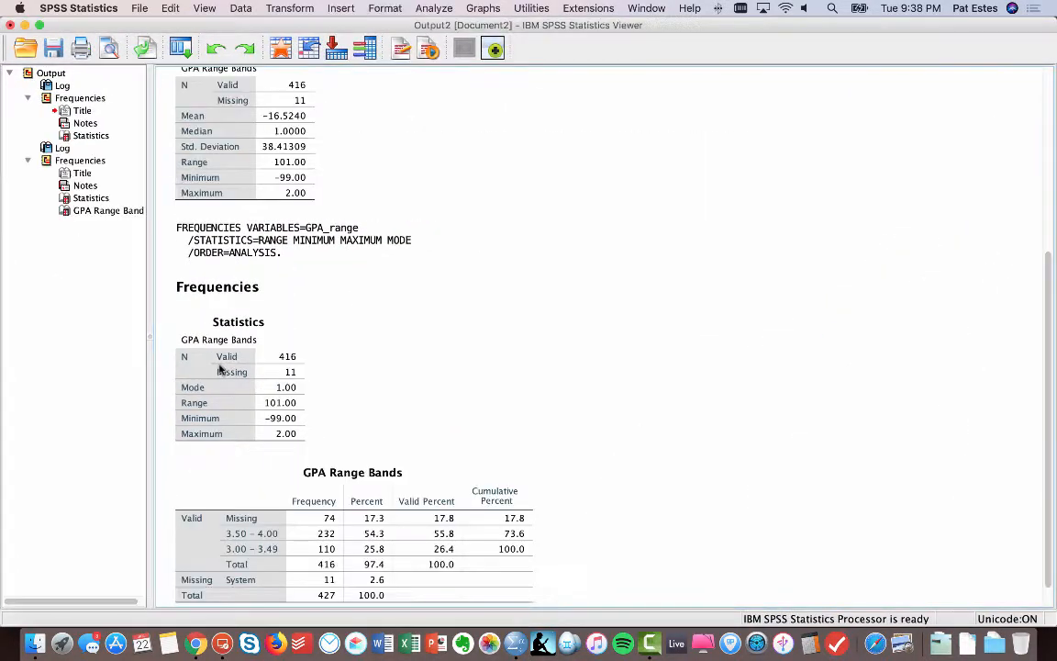
{"action": "left_click", "coordinate": [264, 496]}
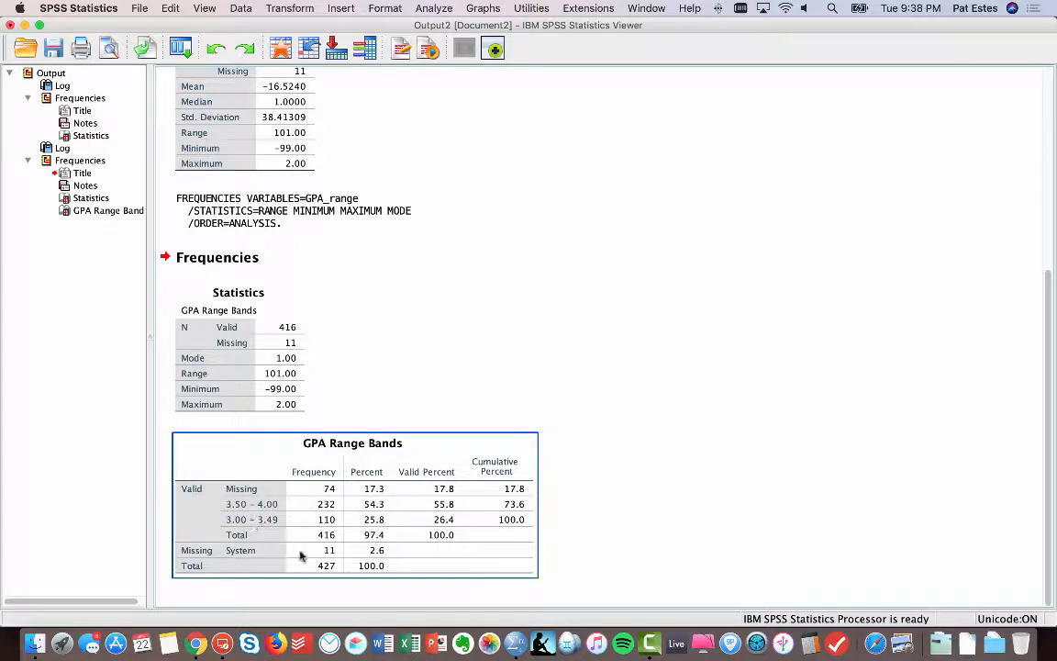
{"action": "left_click", "coordinate": [203, 338]}
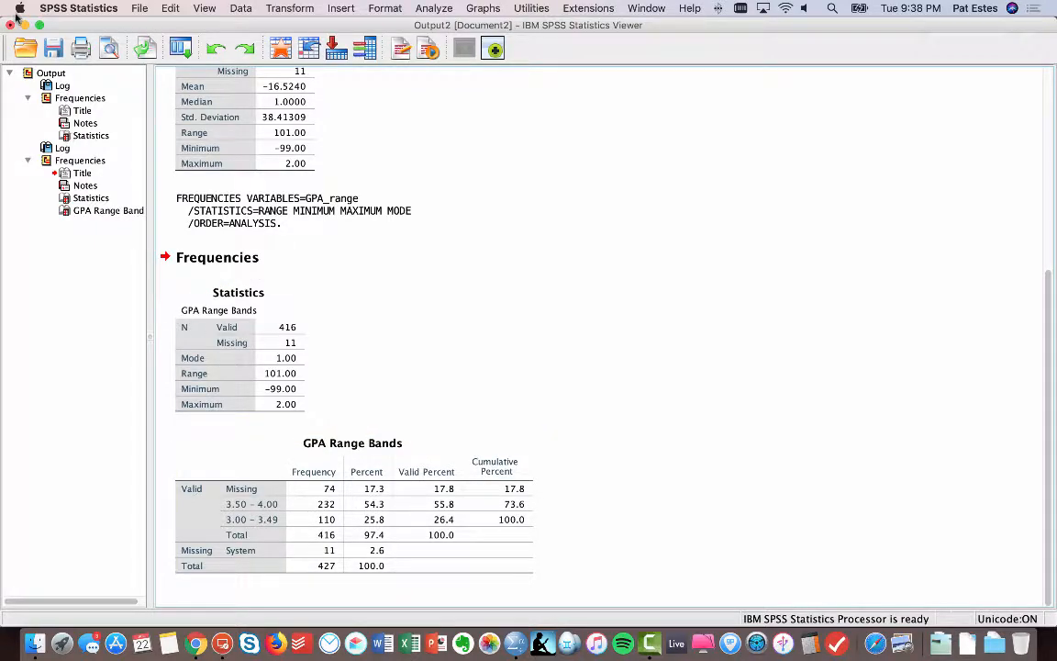
{"action": "mouse_move", "coordinate": [1, 1]}
{"action": "left_click", "coordinate": [371, 387]}
{"action": "left_click", "coordinate": [24, 25]}
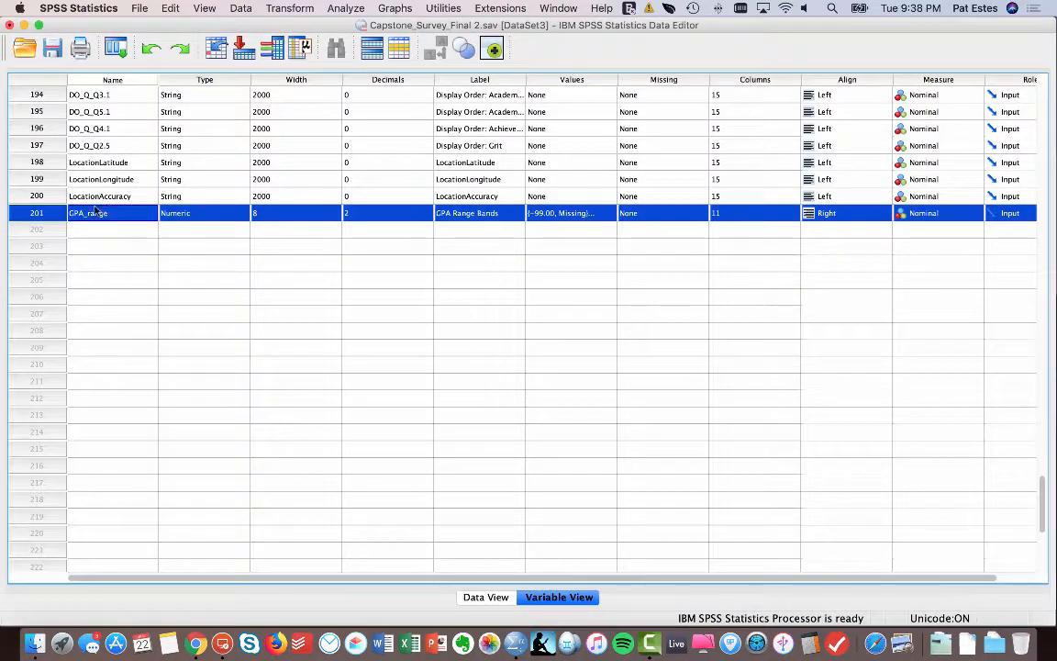
- Locate the ASE Score variable SC1_0 in the variable list and select its row
{"action": "scroll", "coordinate": [109, 212], "scroll_direction": "up", "scroll_amount": 5}
{"action": "scroll", "coordinate": [109, 212], "scroll_direction": "up", "scroll_amount": 8}
{"action": "scroll", "coordinate": [108, 214], "scroll_direction": "left", "scroll_amount": 2}
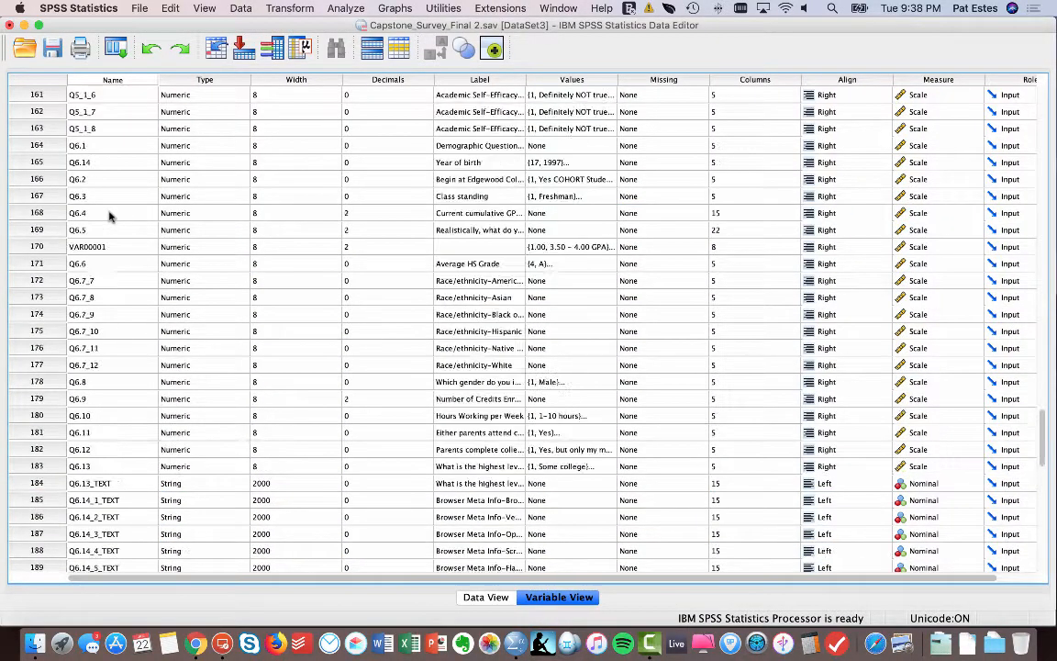
{"action": "scroll", "coordinate": [108, 216], "scroll_direction": "up", "scroll_amount": 9}
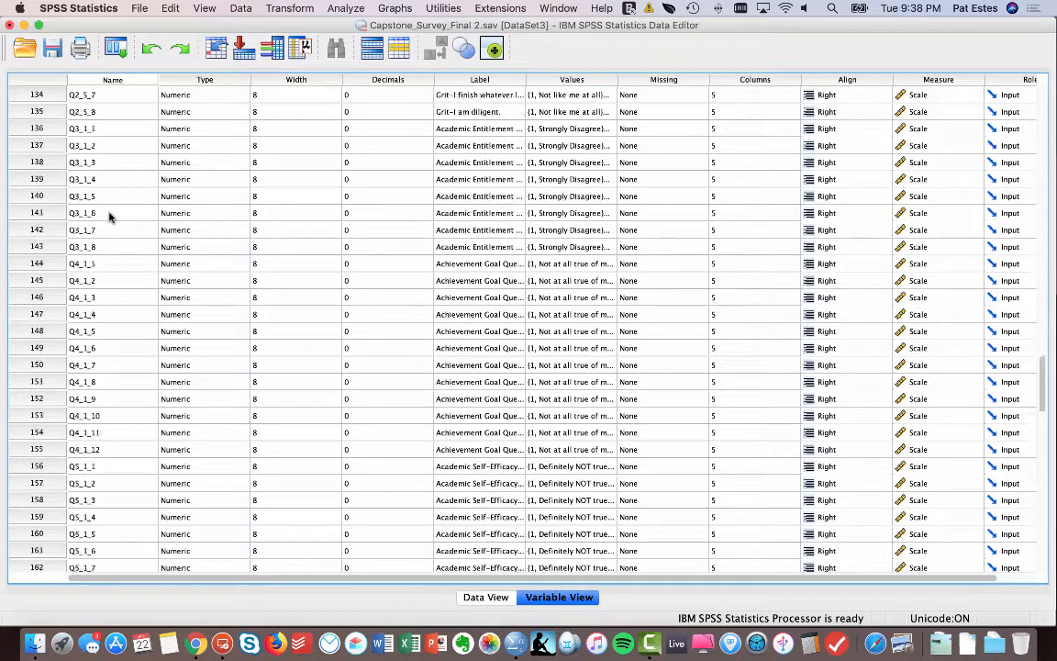
{"action": "scroll", "coordinate": [109, 216], "scroll_direction": "right", "scroll_amount": 2}
{"action": "scroll", "coordinate": [109, 215], "scroll_direction": "left", "scroll_amount": 2}
{"action": "scroll", "coordinate": [110, 214], "scroll_direction": "up", "scroll_amount": 4}
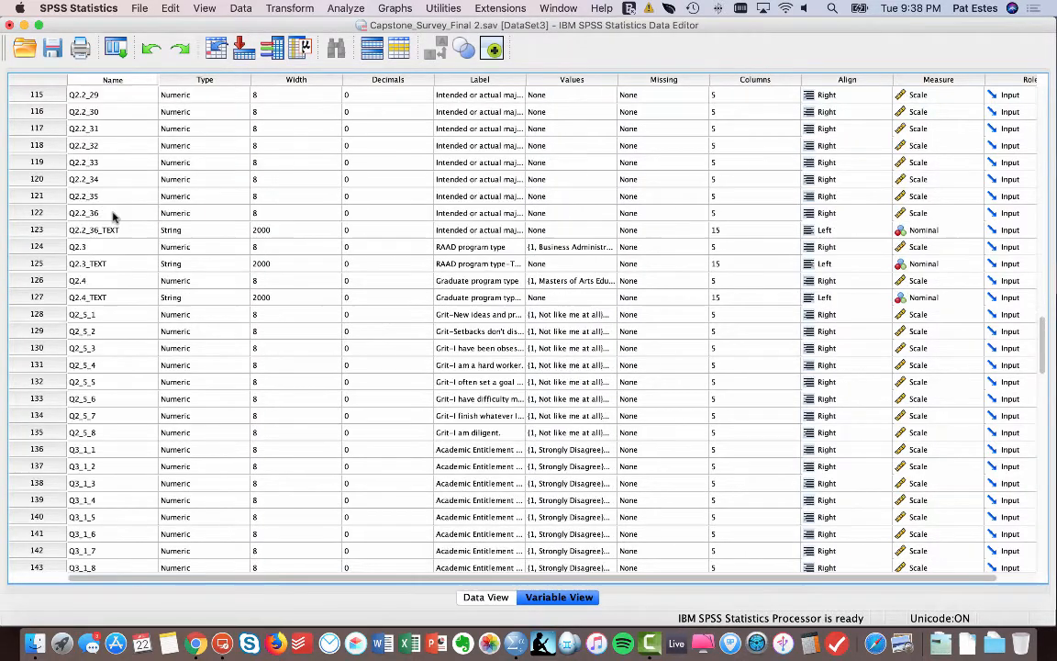
{"action": "scroll", "coordinate": [113, 215], "scroll_direction": "up", "scroll_amount": 9}
{"action": "scroll", "coordinate": [114, 214], "scroll_direction": "right", "scroll_amount": 2}
{"action": "scroll", "coordinate": [113, 215], "scroll_direction": "left", "scroll_amount": 2}
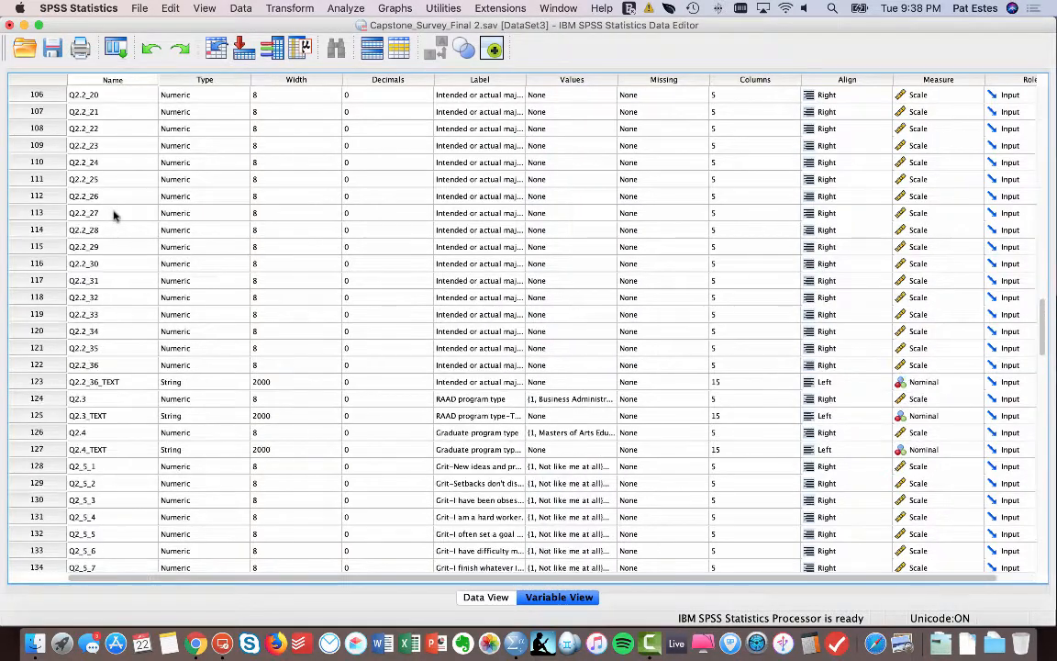
{"action": "scroll", "coordinate": [114, 215], "scroll_direction": "up", "scroll_amount": 6}
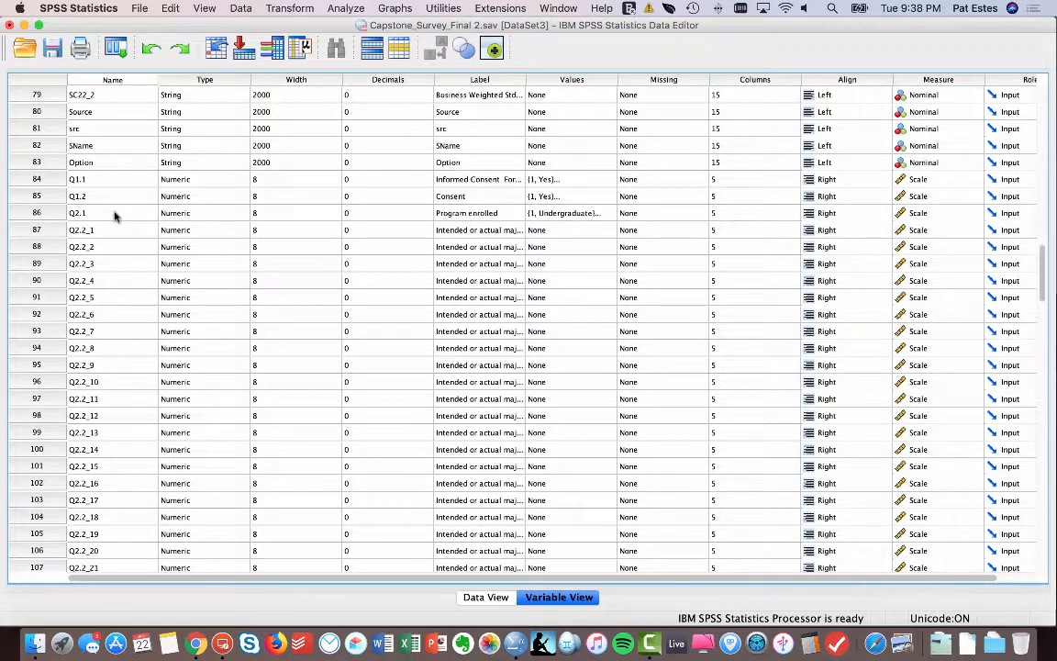
{"action": "scroll", "coordinate": [114, 215], "scroll_direction": "up", "scroll_amount": 3}
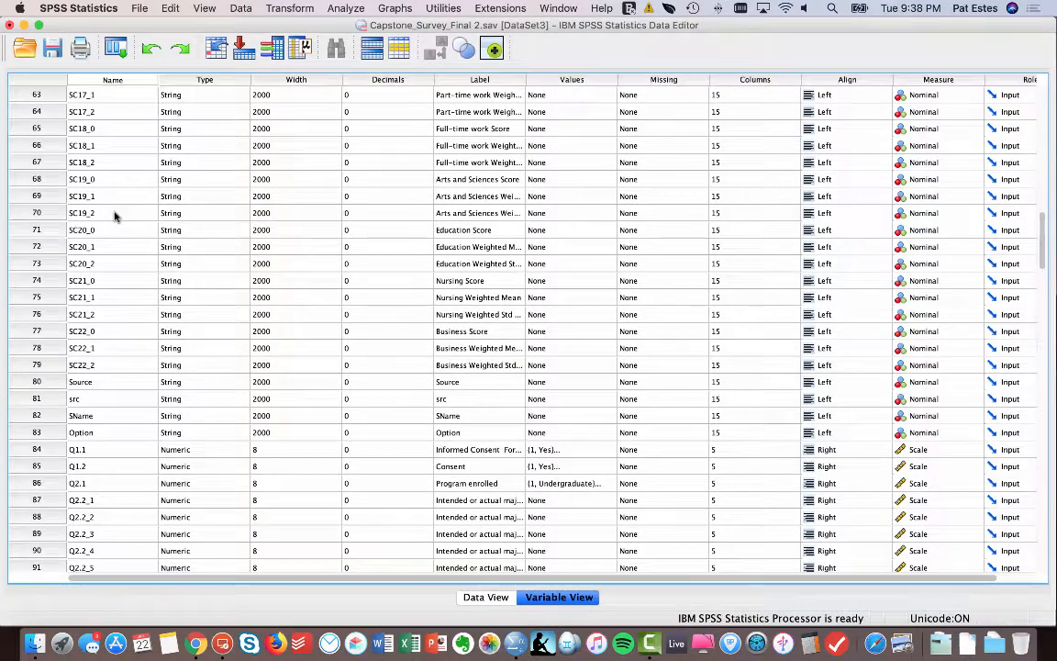
{"action": "scroll", "coordinate": [114, 217], "scroll_direction": "up", "scroll_amount": 12}
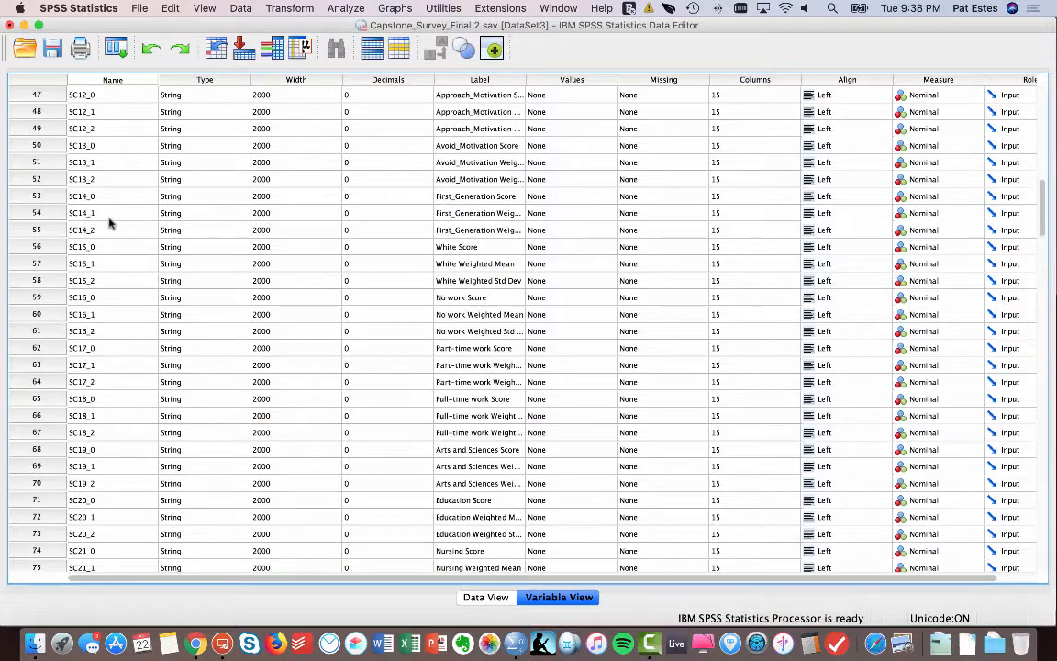
{"action": "scroll", "coordinate": [110, 223], "scroll_direction": "up", "scroll_amount": 7}
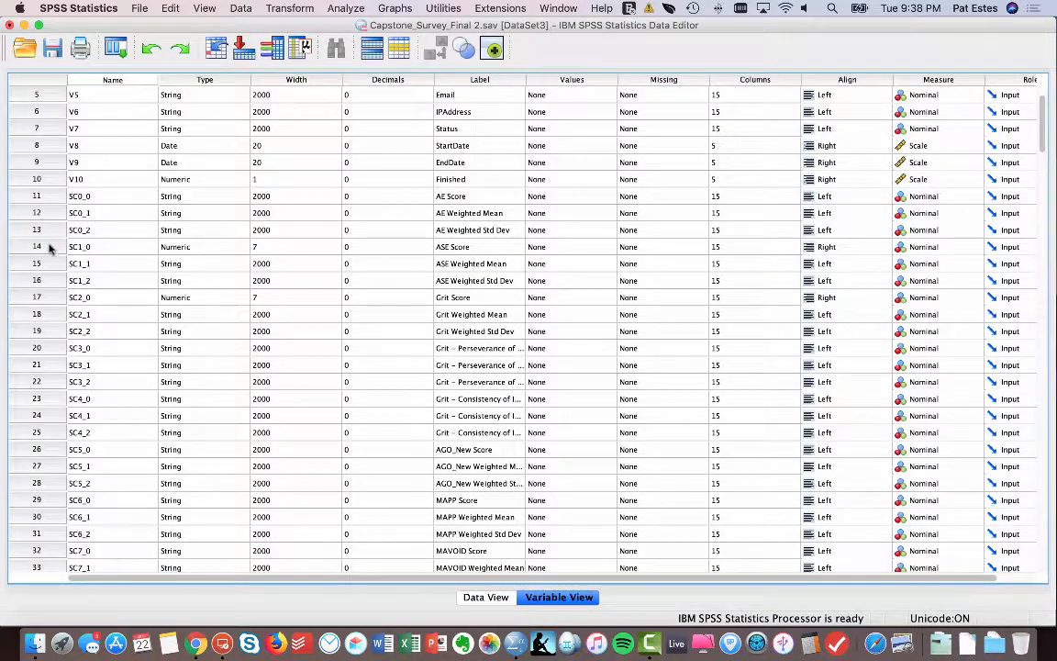
{"action": "left_click", "coordinate": [38, 246]}
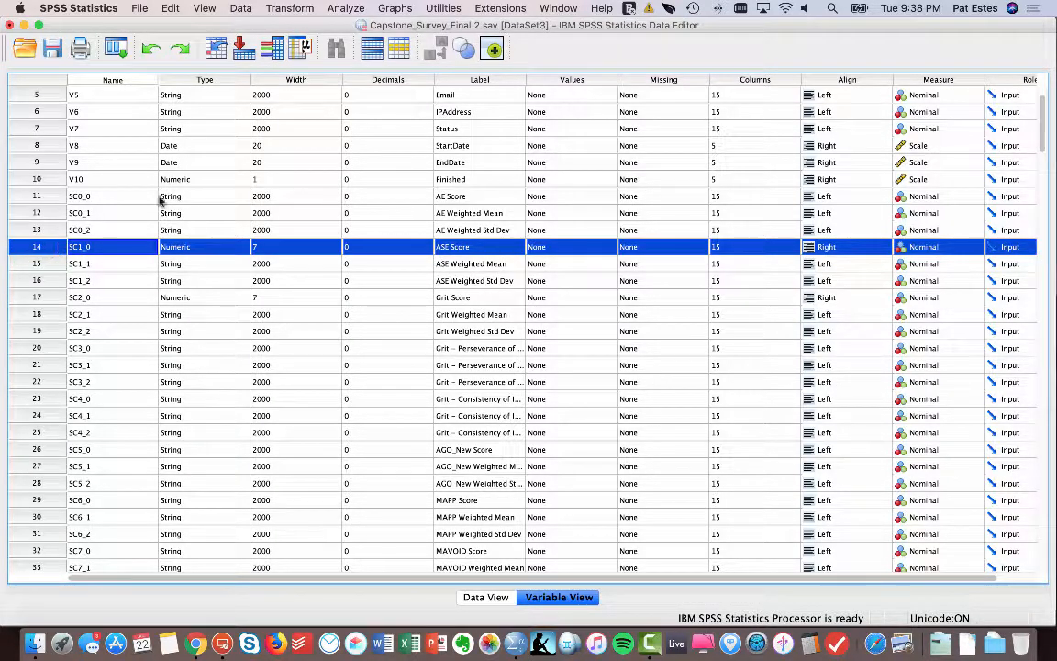
- Open a Frequencies analysis and remove Grit Score [SC2_0] from the analyzed variables, keeping only ASE Score [SC1_0]
{"action": "left_click", "coordinate": [345, 8]}
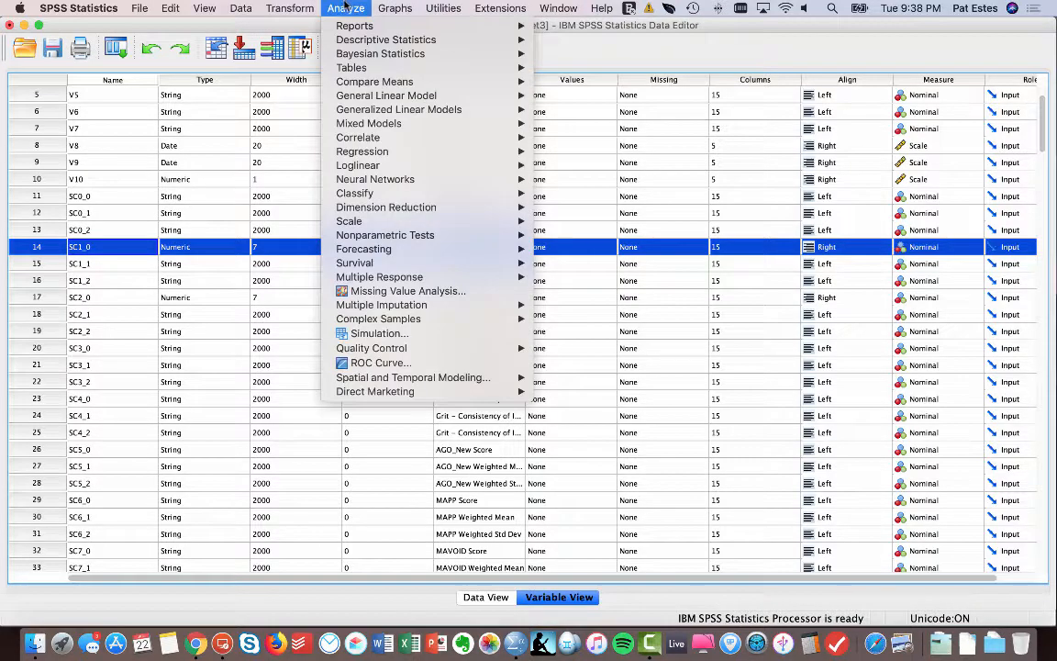
{"action": "mouse_move", "coordinate": [359, 28]}
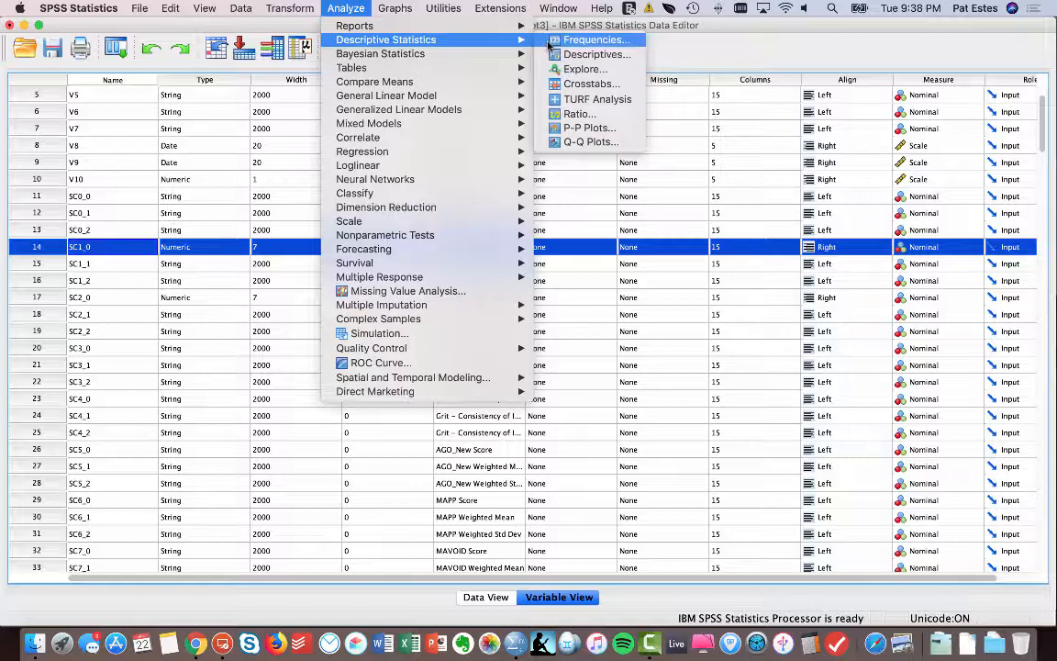
{"action": "left_click", "coordinate": [551, 42]}
{"action": "left_click", "coordinate": [551, 73]}
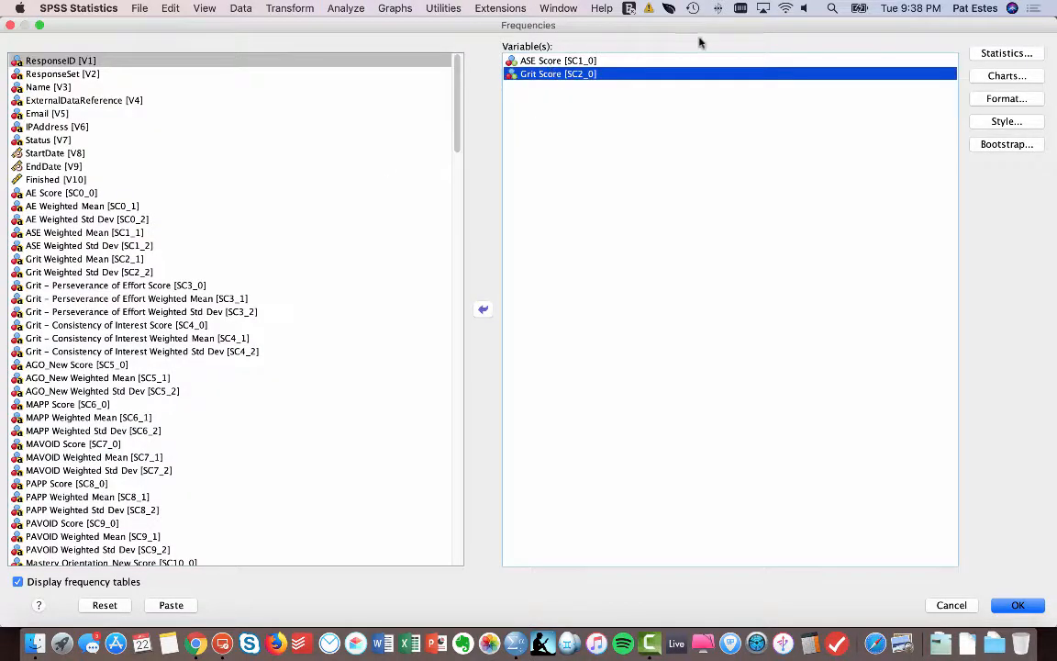
{"action": "left_click", "coordinate": [483, 309]}
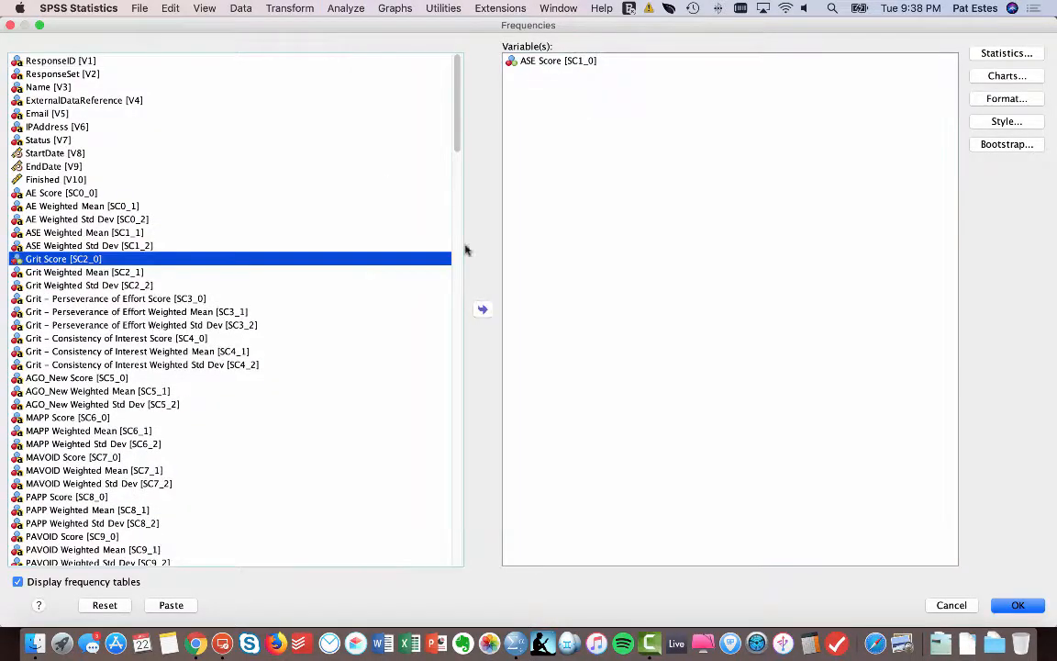
{"action": "left_click", "coordinate": [560, 62]}
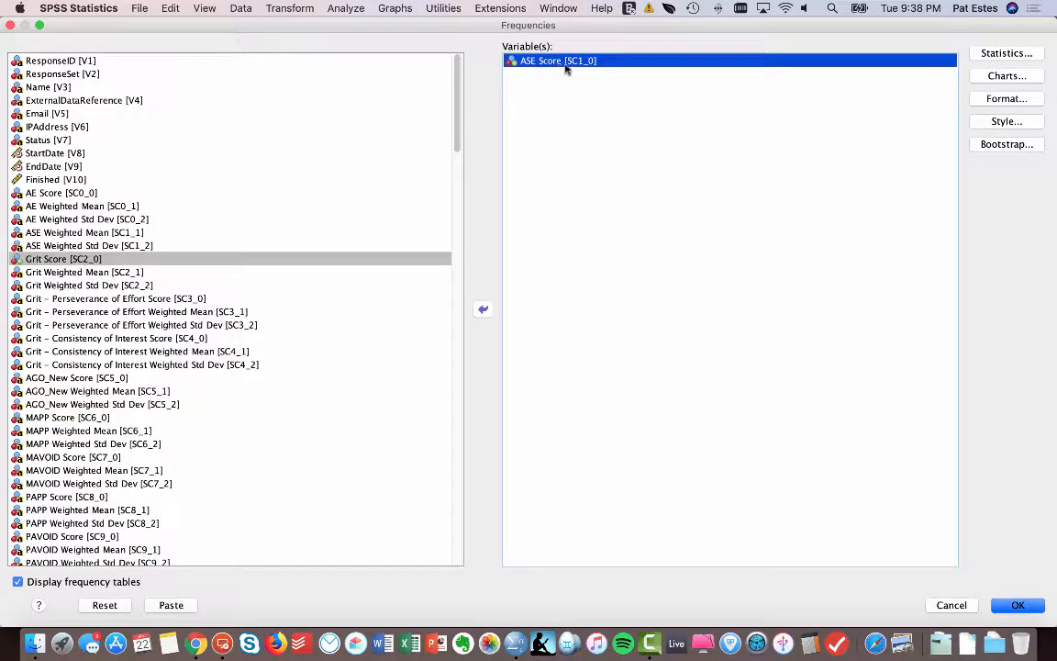
- Include mean, median, mode, standard deviation, skewness and kurtosis for ASE Score, plus a histogram with the normal curve
{"action": "left_click", "coordinate": [1005, 53]}
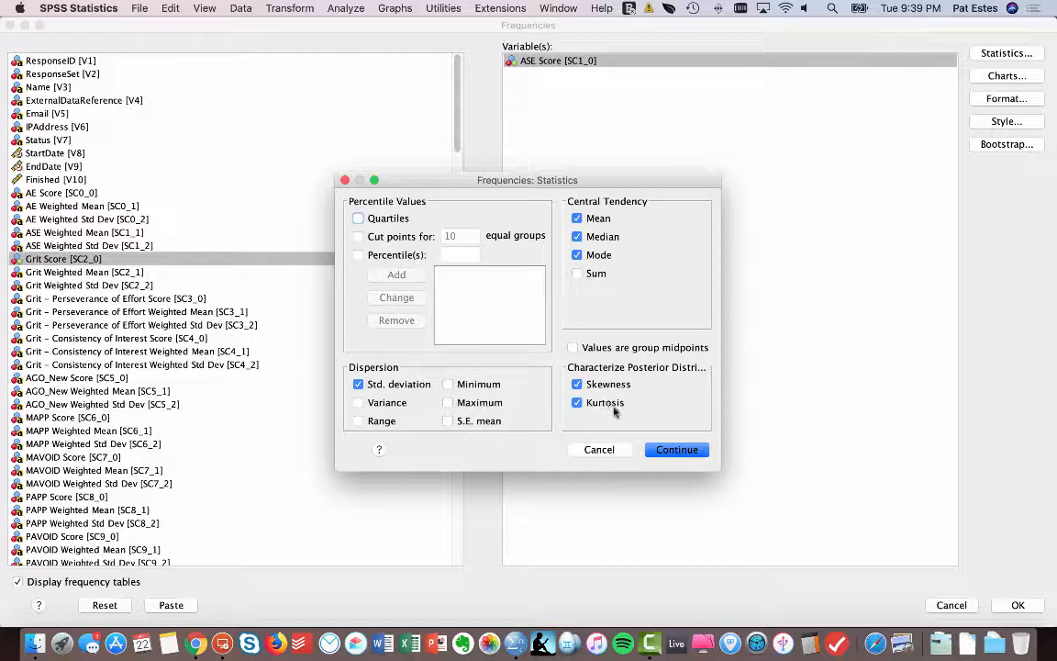
{"action": "key", "text": "Return"}
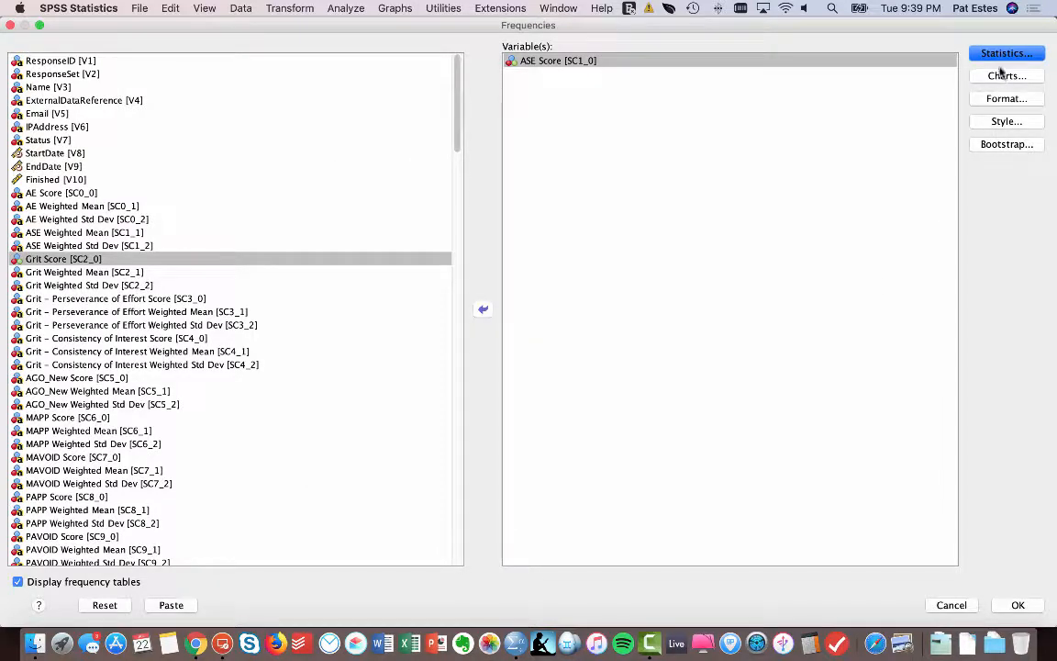
{"action": "left_click", "coordinate": [1005, 76]}
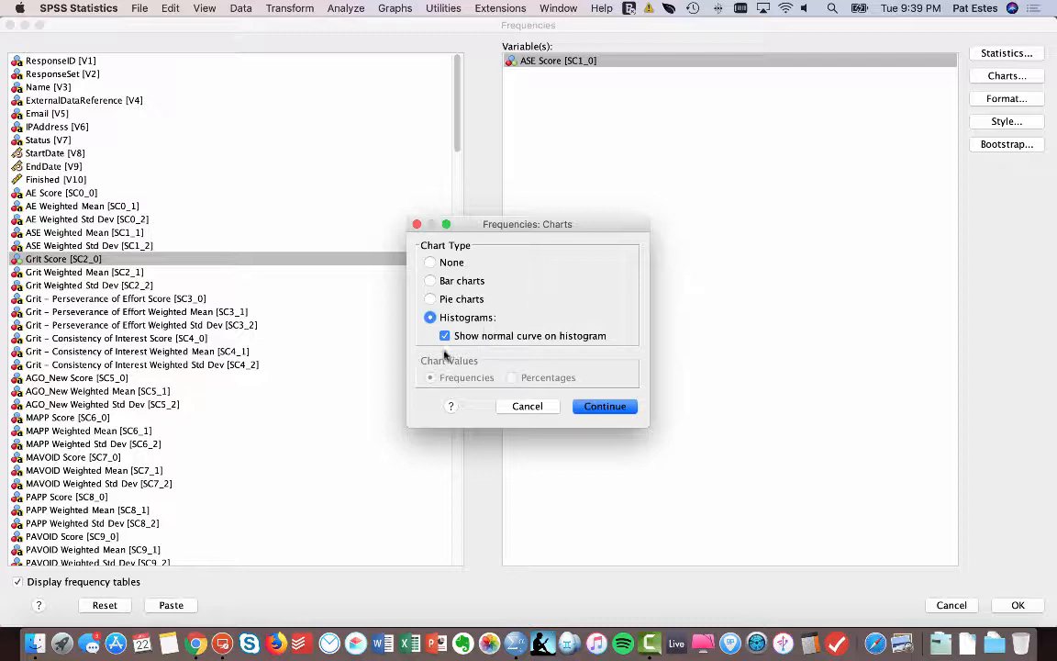
{"action": "left_click", "coordinate": [604, 407]}
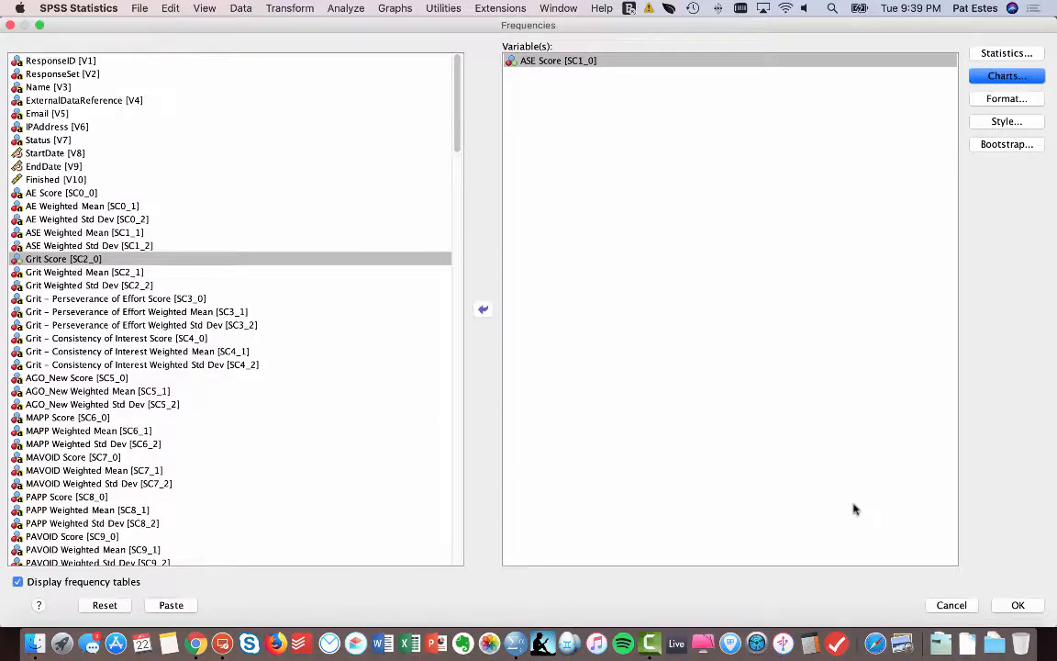
- Paste the ASE Score frequencies command into the Syntax1 window and run the pasted FREQUENCIES block
{"action": "left_click", "coordinate": [167, 605]}
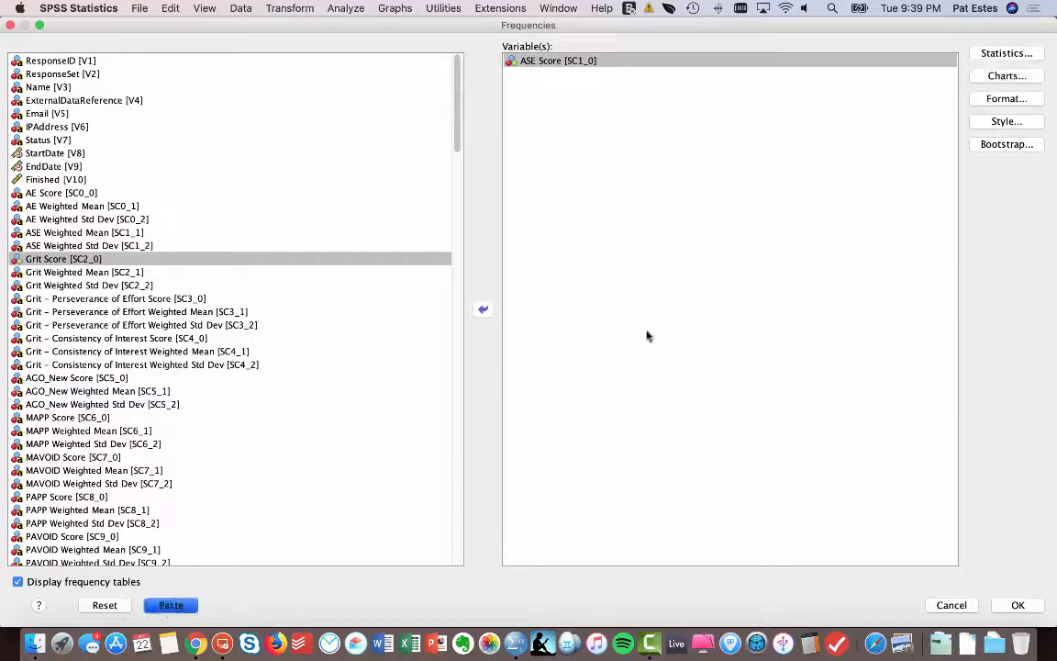
{"action": "left_click", "coordinate": [569, 7]}
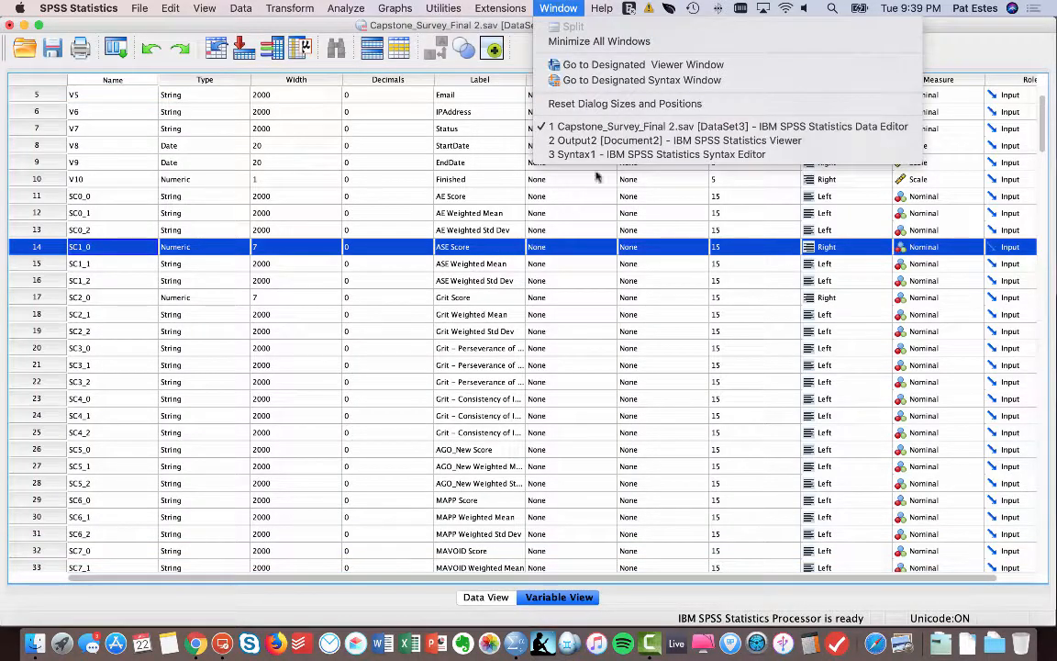
{"action": "left_click", "coordinate": [590, 154]}
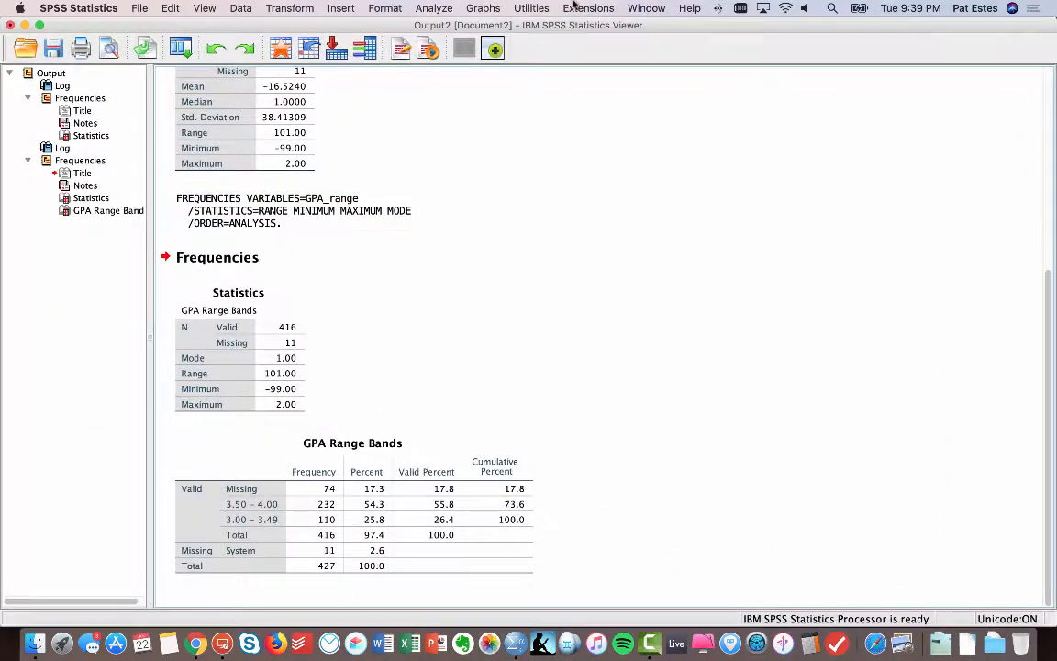
{"action": "left_click", "coordinate": [588, 8]}
{"action": "mouse_move", "coordinate": [633, 8]}
{"action": "left_click", "coordinate": [698, 161]}
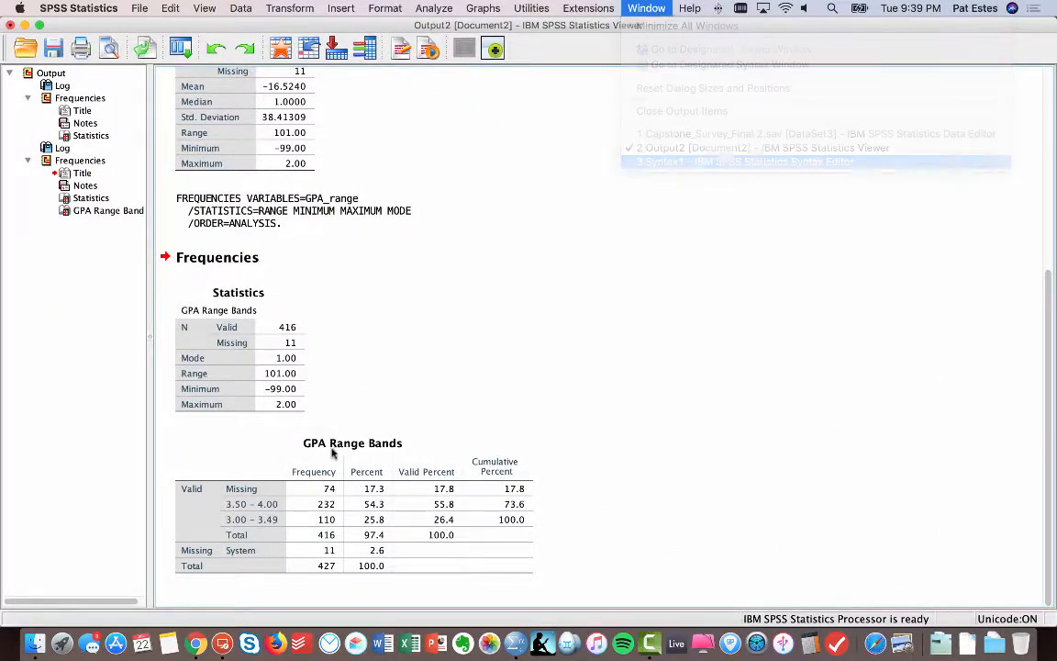
{"action": "left_click_drag", "start_coordinate": [274, 162], "coordinate": [180, 123]}
{"action": "left_click", "coordinate": [312, 52]}
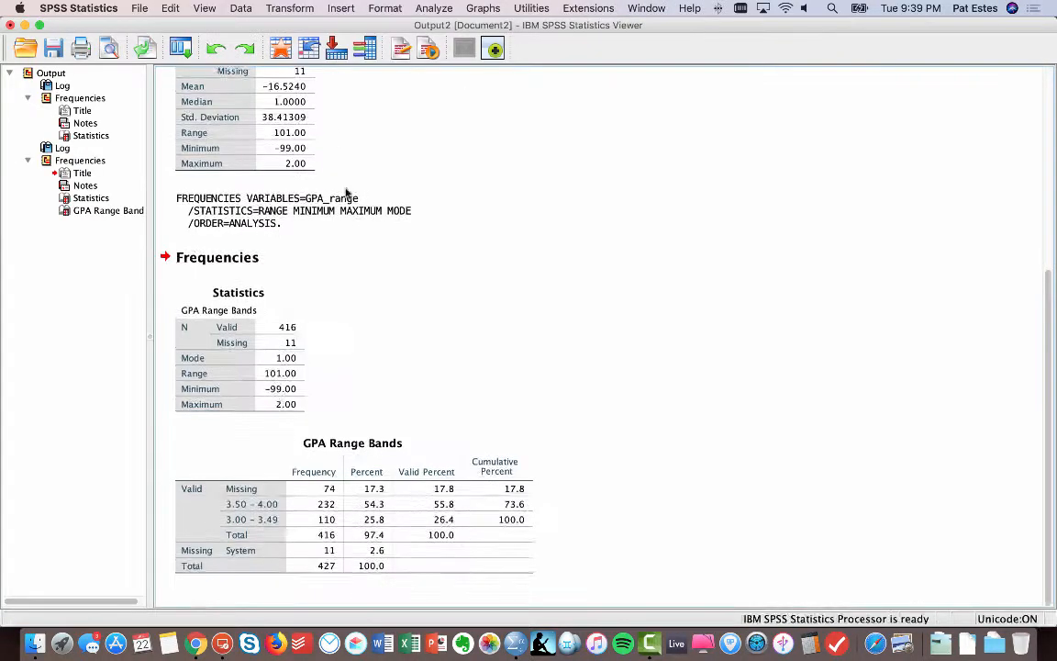
- Examine the ASE Score statistics table and frequency table in Output2
{"action": "scroll", "coordinate": [443, 273], "scroll_direction": "down", "scroll_amount": 15}
{"action": "scroll", "coordinate": [443, 274], "scroll_direction": "up", "scroll_amount": 12}
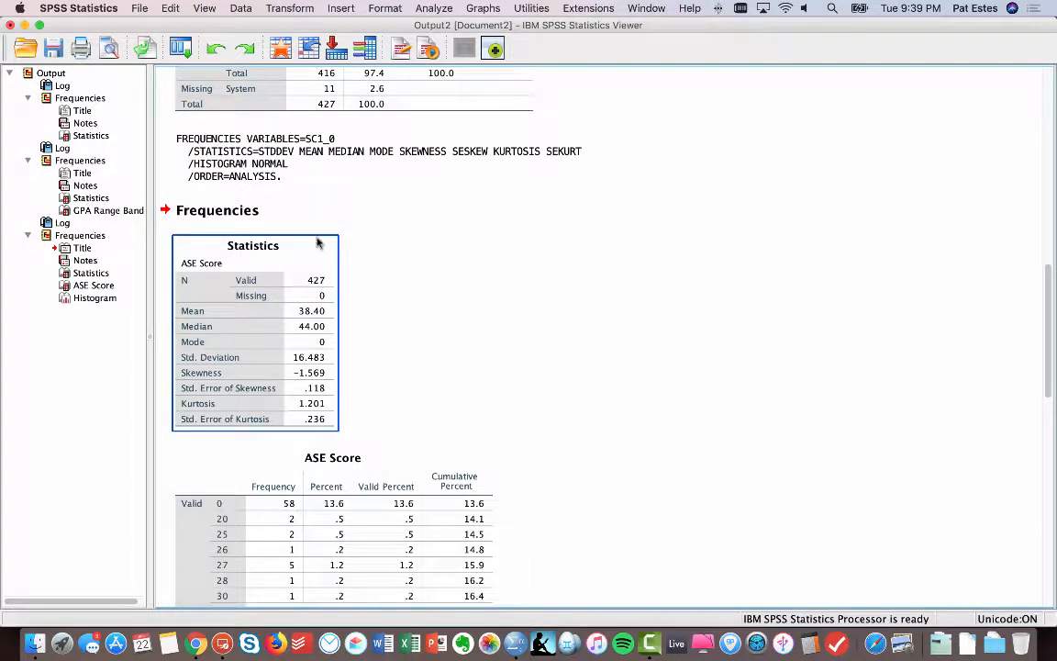
{"action": "scroll", "coordinate": [339, 356], "scroll_direction": "down", "scroll_amount": 3}
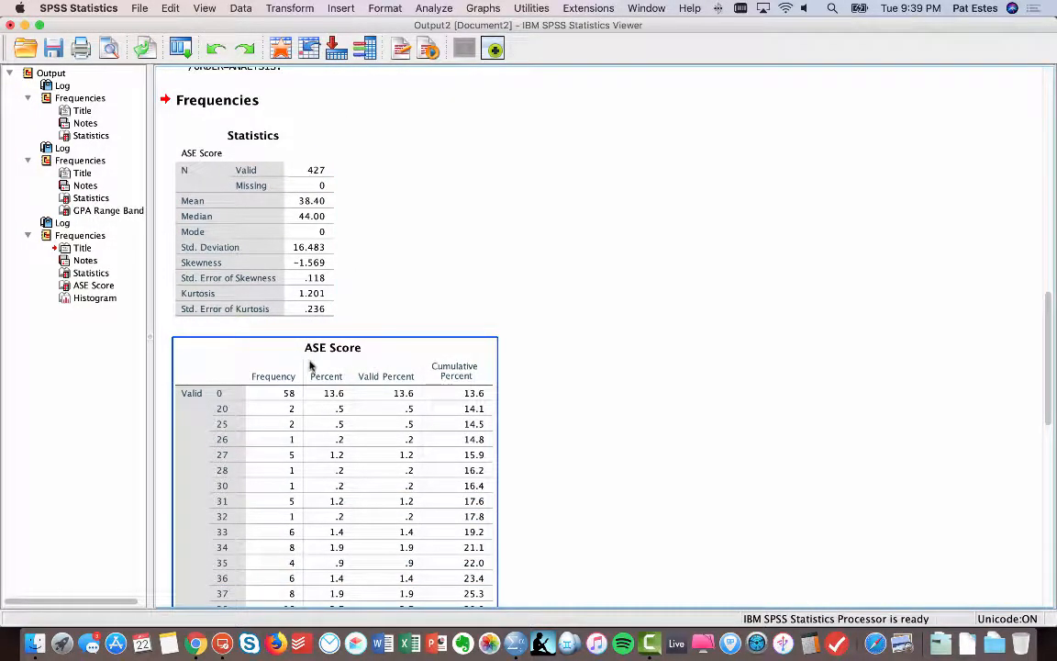
{"action": "scroll", "coordinate": [310, 367], "scroll_direction": "down", "scroll_amount": 6}
{"action": "scroll", "coordinate": [309, 366], "scroll_direction": "down", "scroll_amount": 10}
{"action": "scroll", "coordinate": [310, 366], "scroll_direction": "up", "scroll_amount": 17}
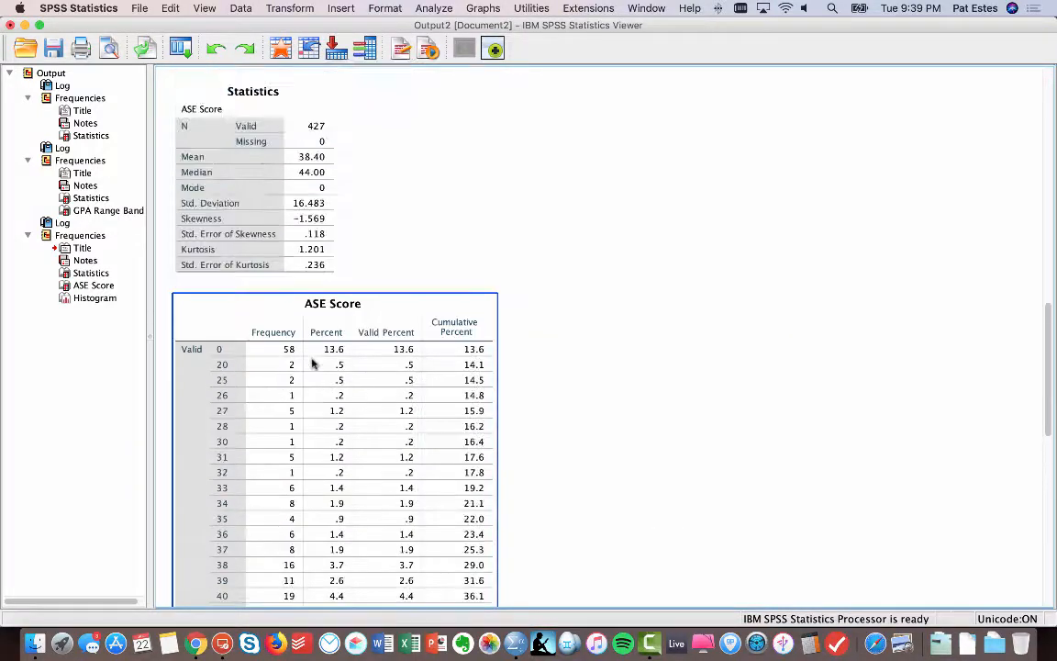
{"action": "scroll", "coordinate": [267, 262], "scroll_direction": "down", "scroll_amount": 1}
- Examine the ASE Score histogram and compare its distribution with the frequency table above it
{"action": "scroll", "coordinate": [267, 263], "scroll_direction": "down", "scroll_amount": 20}
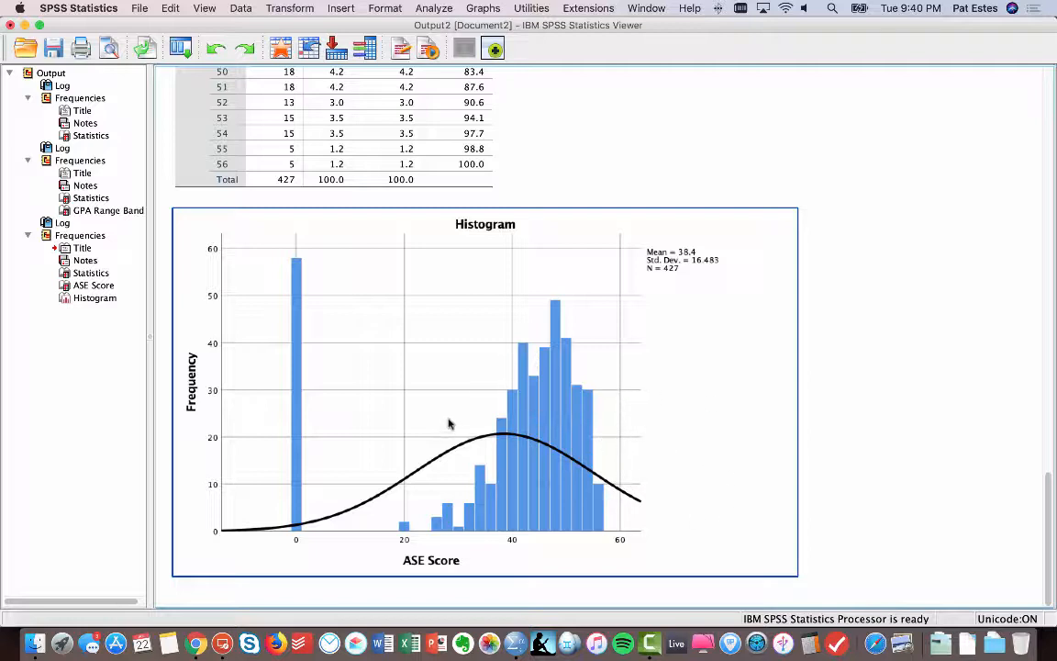
{"action": "scroll", "coordinate": [514, 431], "scroll_direction": "up", "scroll_amount": 1}
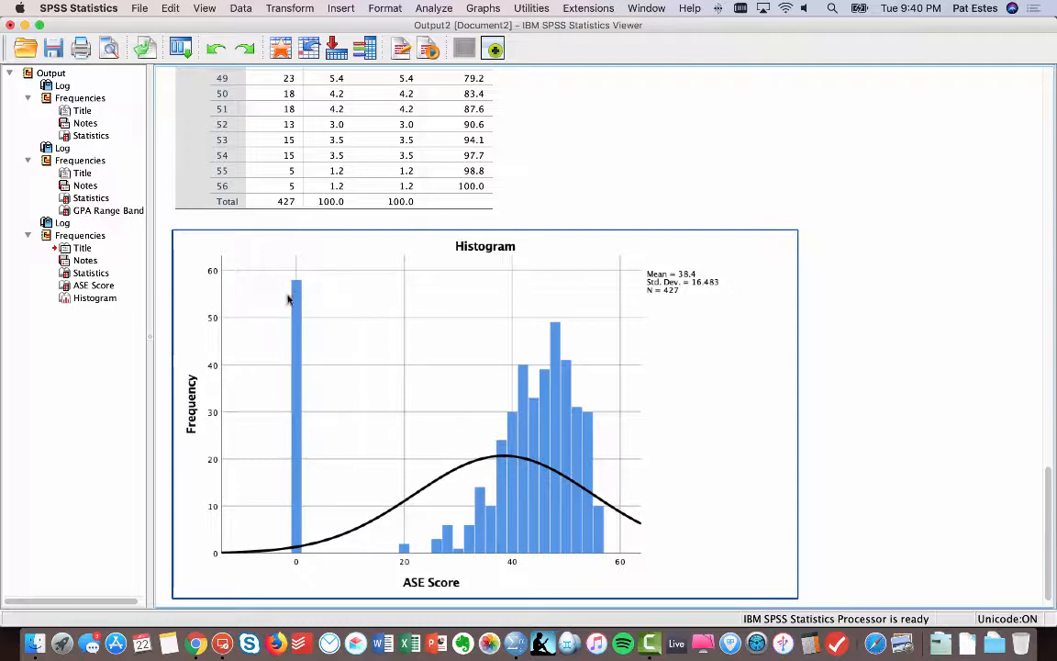
{"action": "scroll", "coordinate": [295, 295], "scroll_direction": "up", "scroll_amount": 10}
{"action": "scroll", "coordinate": [294, 296], "scroll_direction": "down", "scroll_amount": 8}
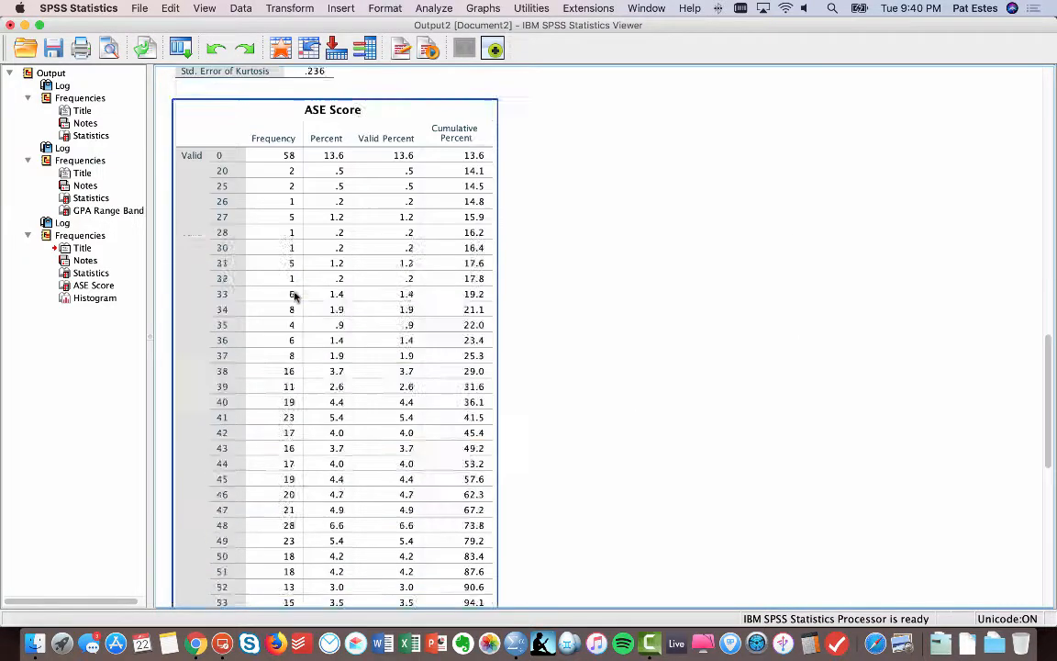
{"action": "scroll", "coordinate": [294, 296], "scroll_direction": "down", "scroll_amount": 6}
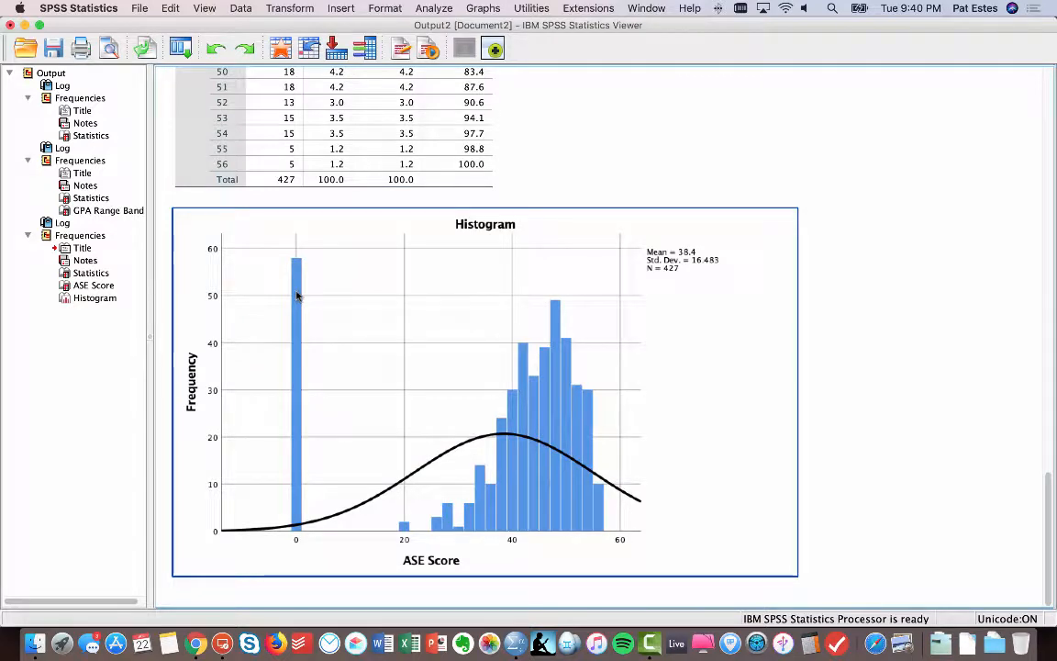
{"action": "scroll", "coordinate": [296, 296], "scroll_direction": "up", "scroll_amount": 3}
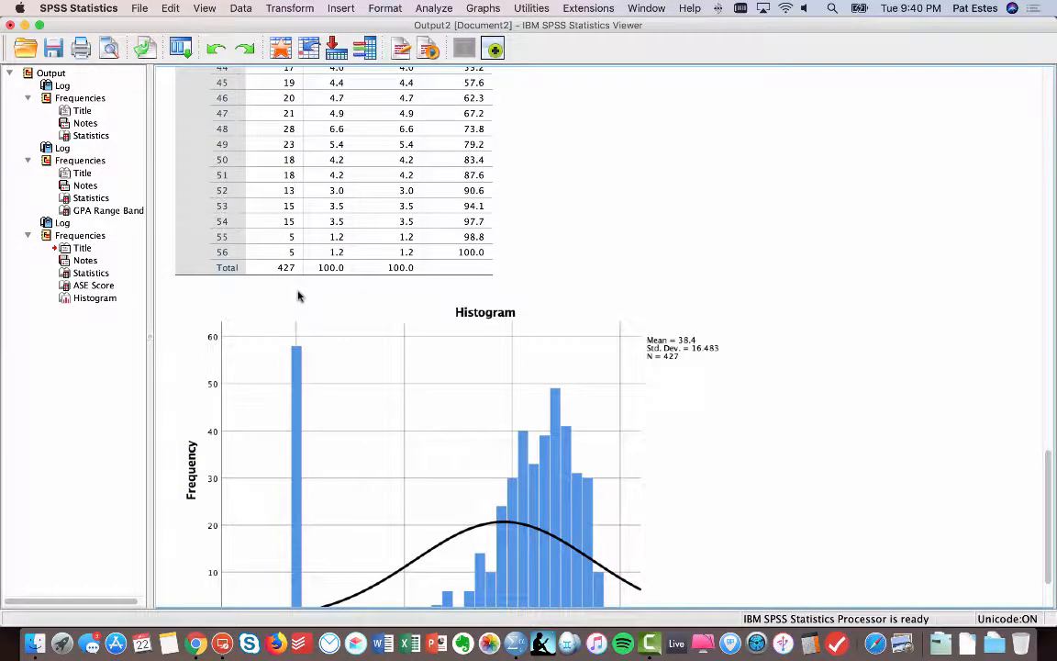
{"action": "scroll", "coordinate": [298, 295], "scroll_direction": "down", "scroll_amount": 3}
{"action": "left_click", "coordinate": [209, 174]}
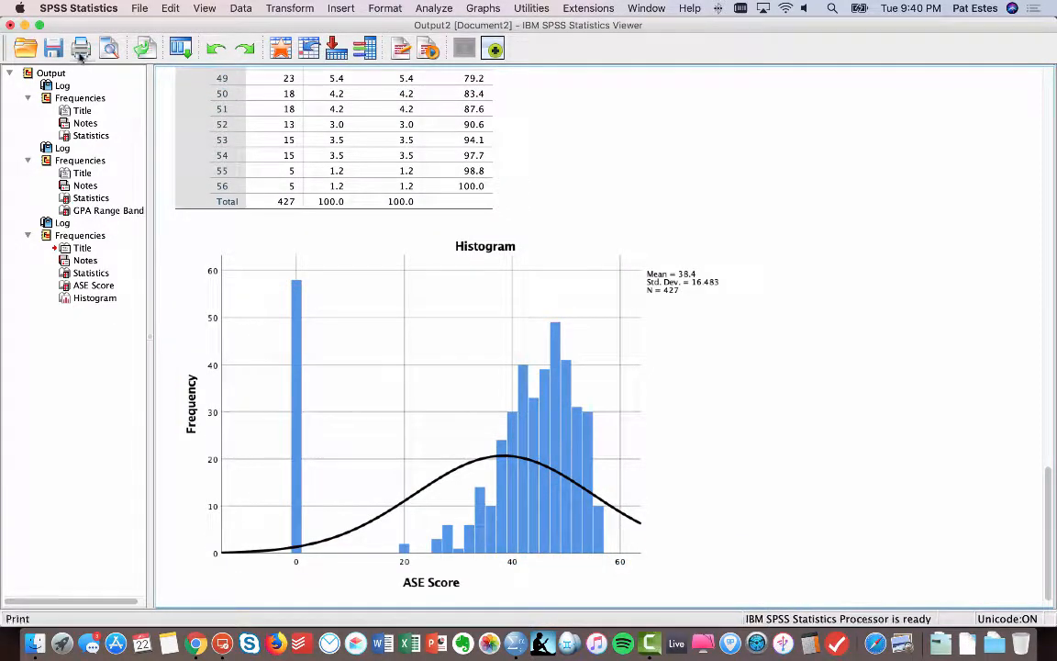
- Minimize the Output2, Syntax1 and data editor windows to reveal the desktop
{"action": "left_click", "coordinate": [25, 25]}
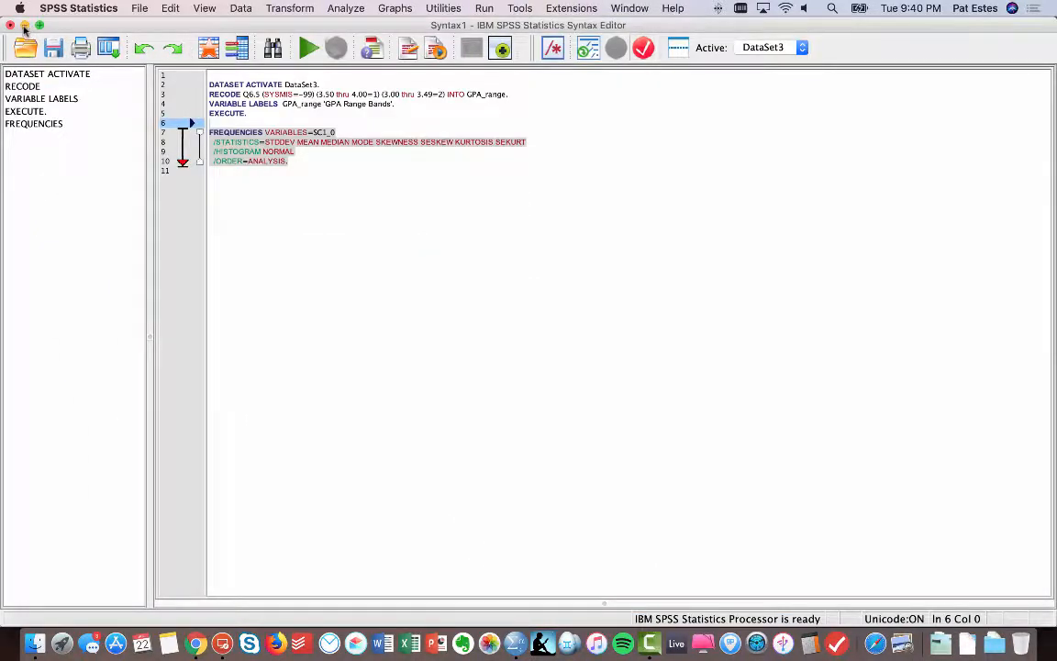
{"action": "left_click", "coordinate": [25, 25]}
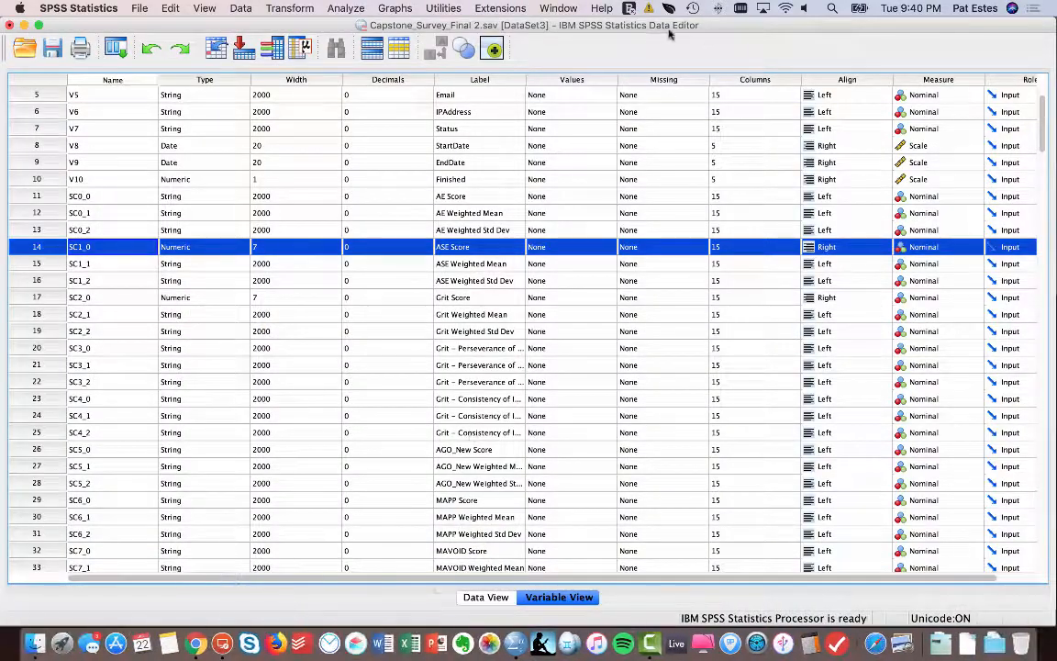
{"action": "double_click", "coordinate": [601, 27]}
{"action": "left_click", "coordinate": [588, 8]}
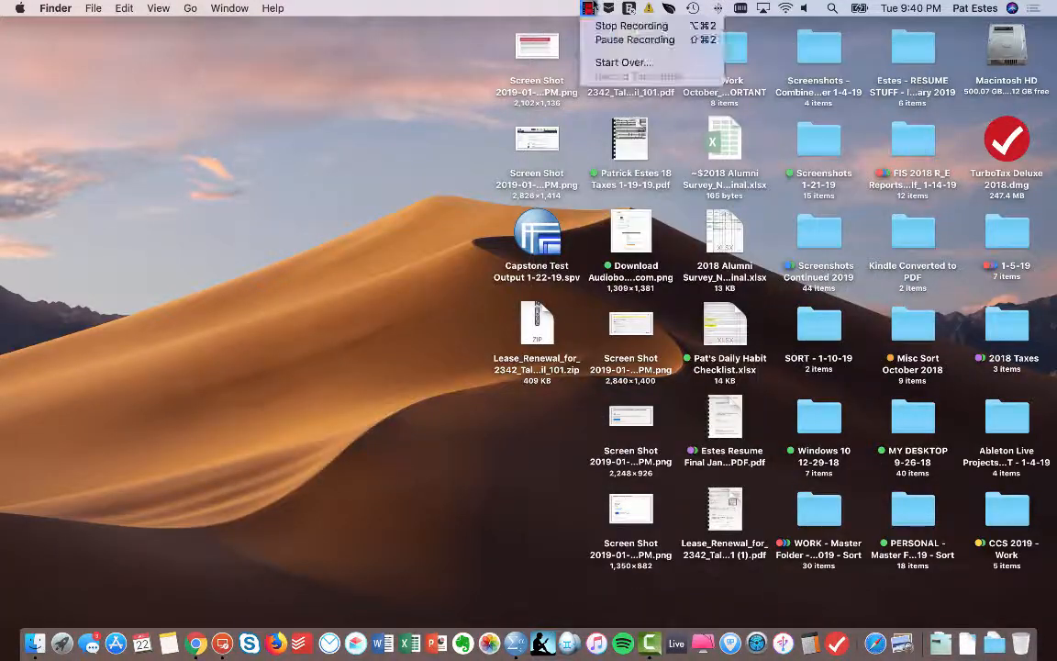